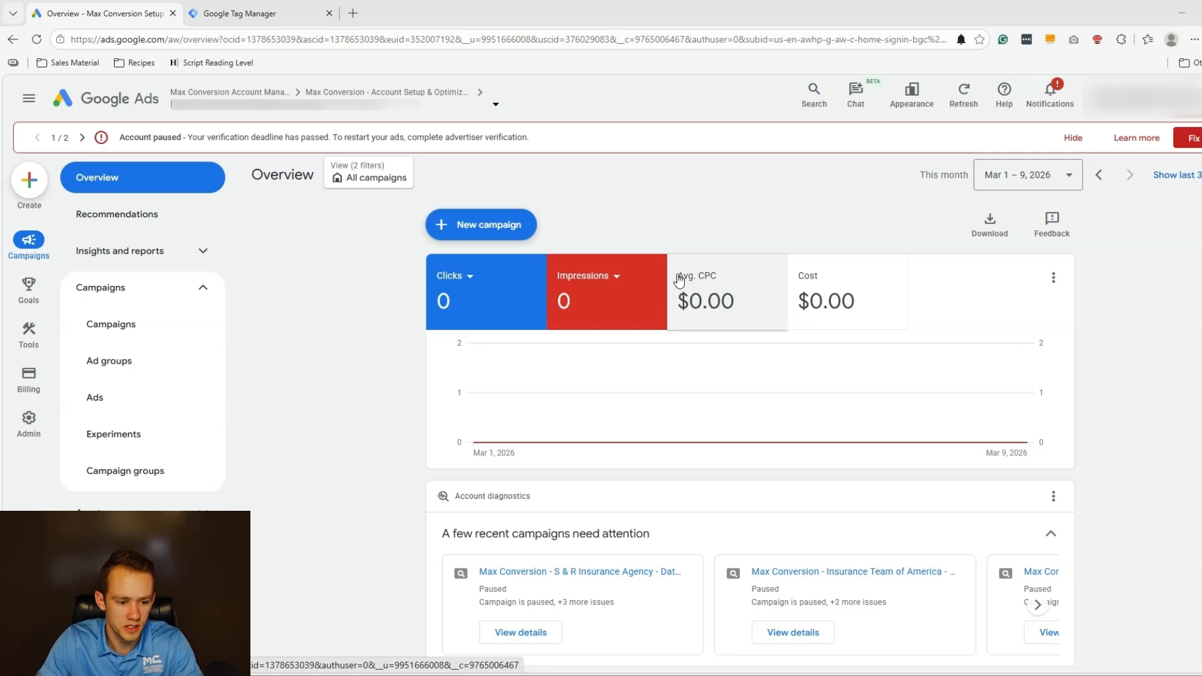
Make the Submit lead form goal an account-default goal and save it.
click(28, 287)
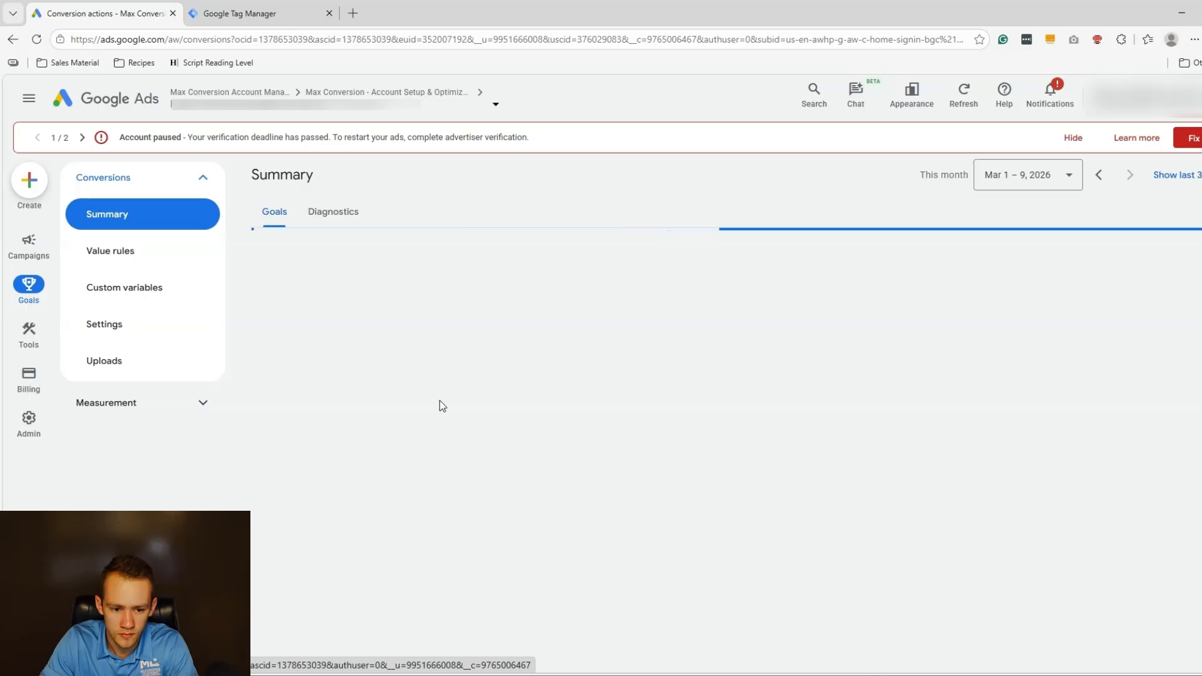
scroll(818, 298, down, 7)
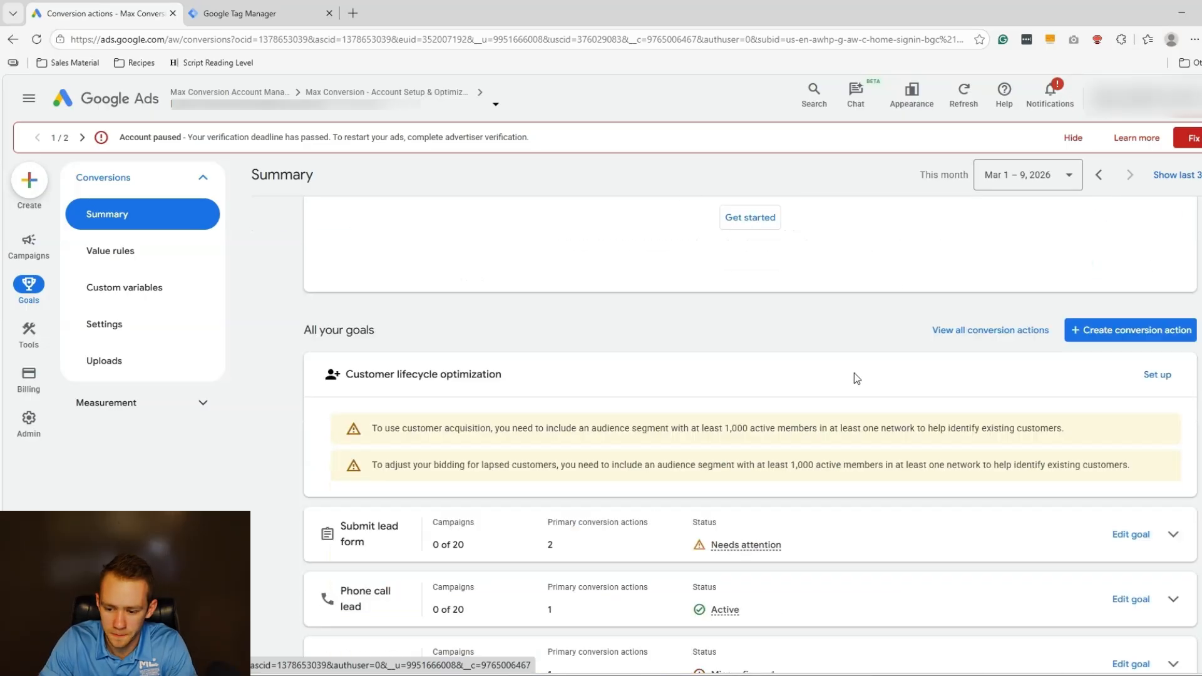
scroll(486, 394, down, 2)
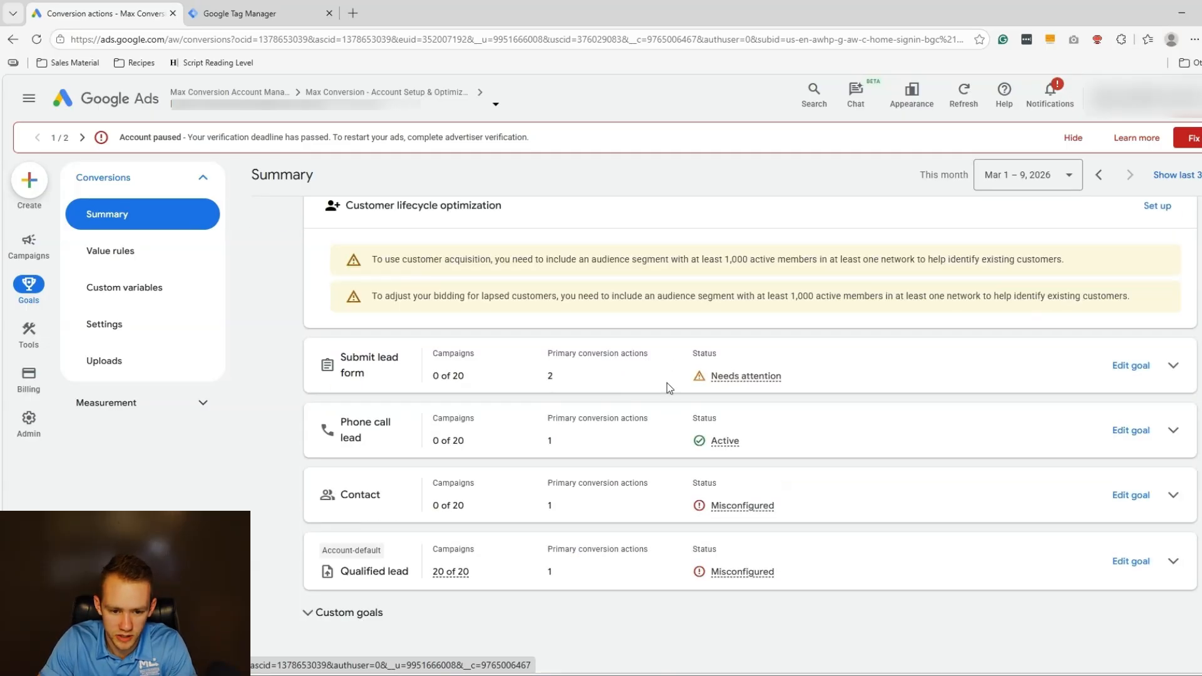
scroll(1137, 408, up, 1)
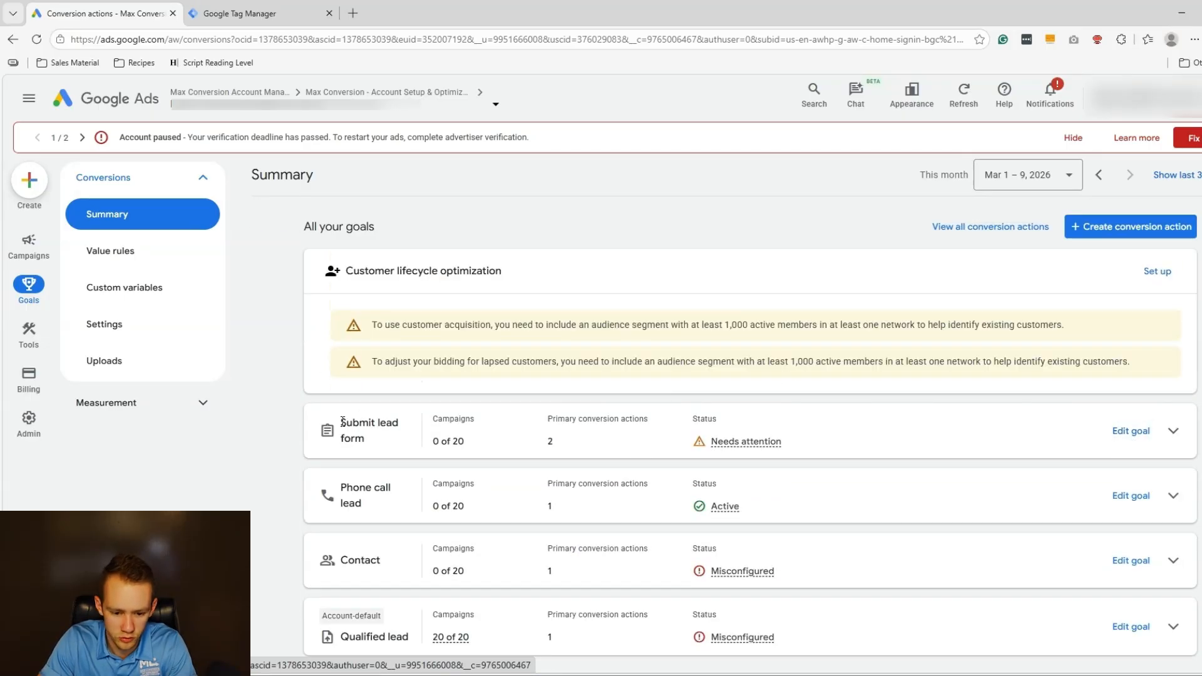
drag(348, 487, 365, 487)
click(1127, 431)
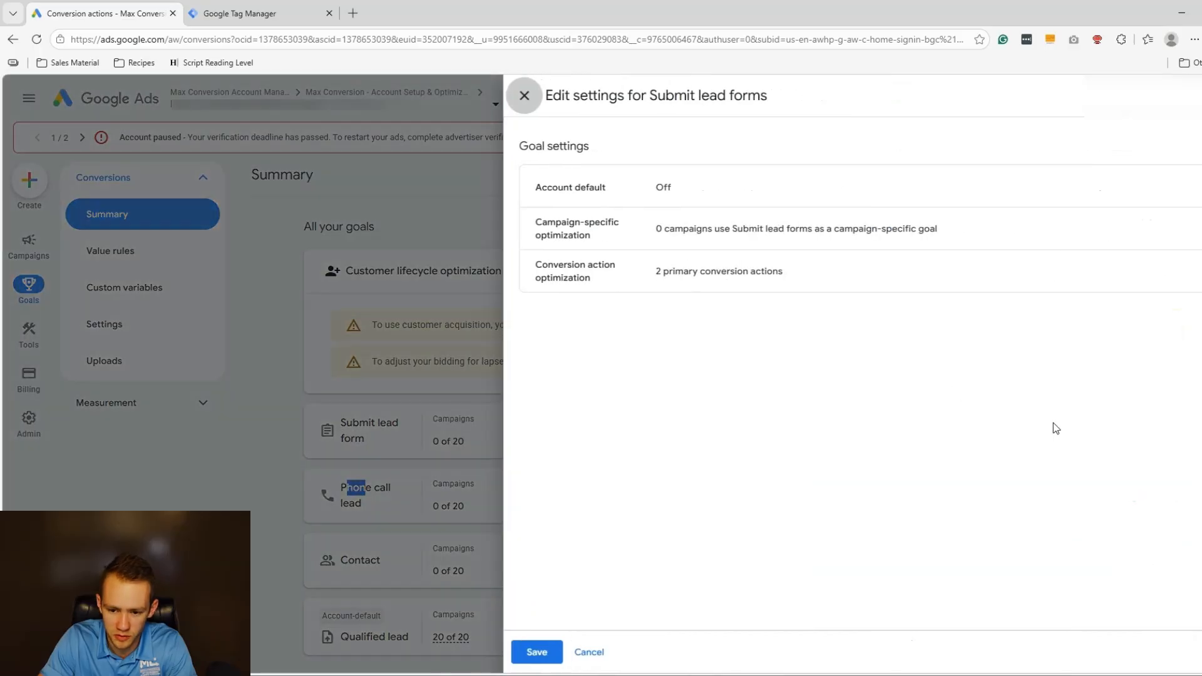
click(585, 187)
click(676, 252)
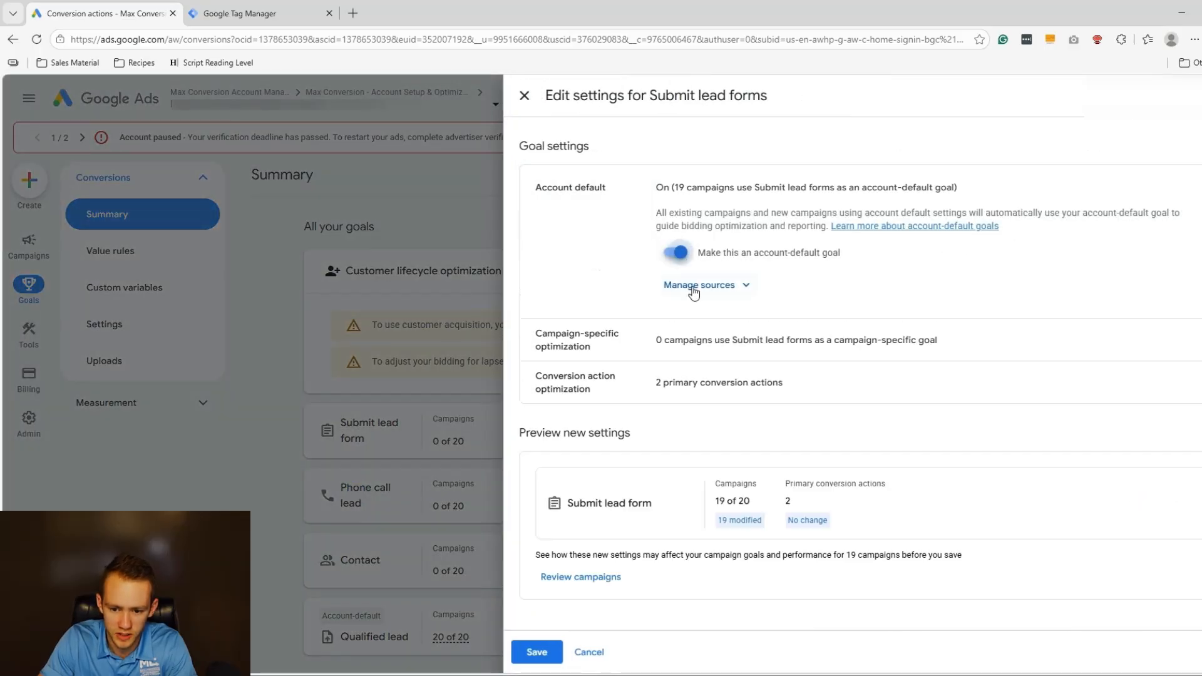
click(545, 653)
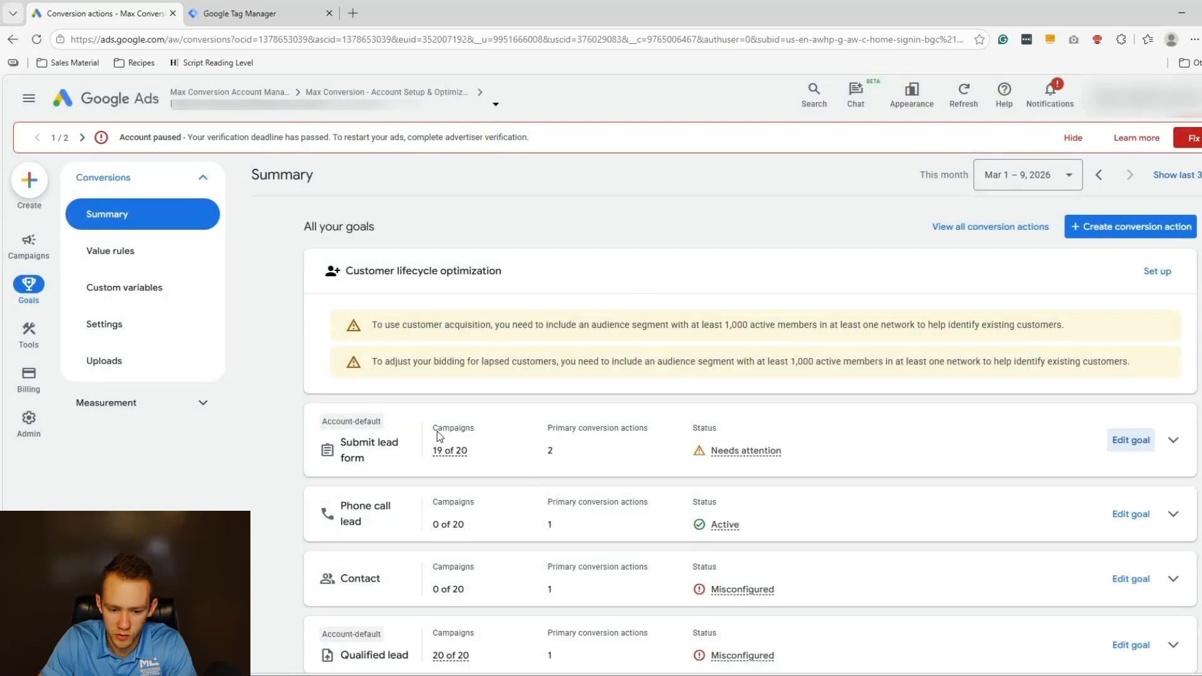
Make the Phone call lead goal an account-default goal and save it.
scroll(361, 482, down, 1)
click(1133, 449)
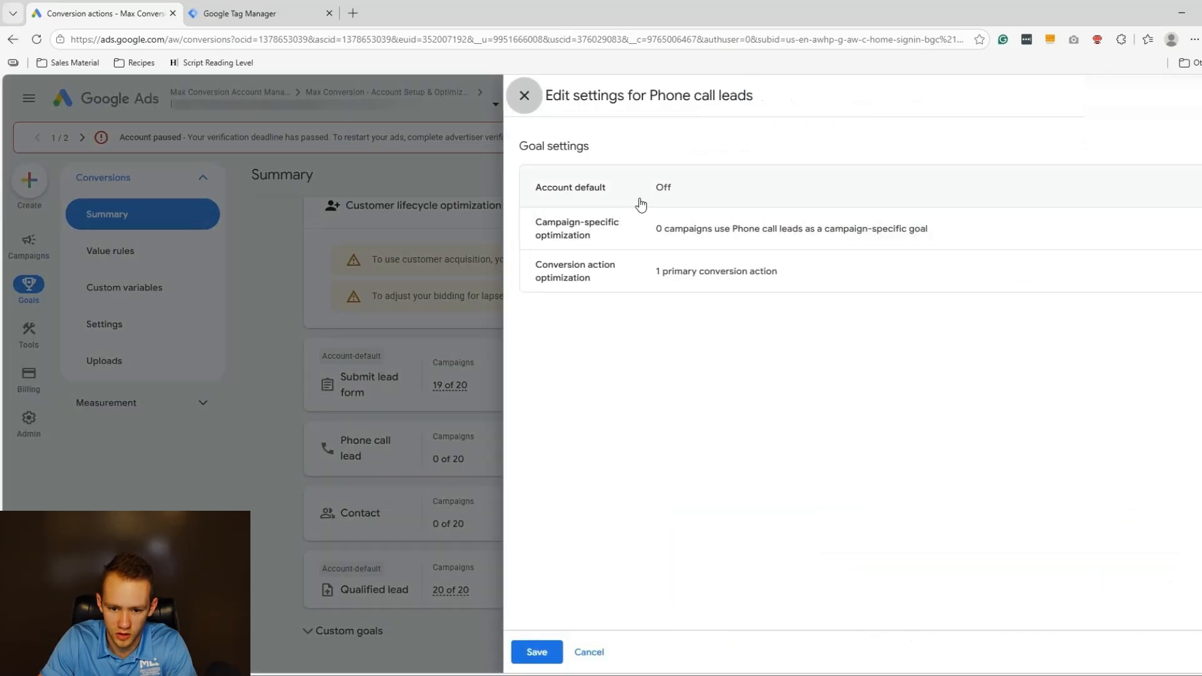
click(687, 200)
click(679, 251)
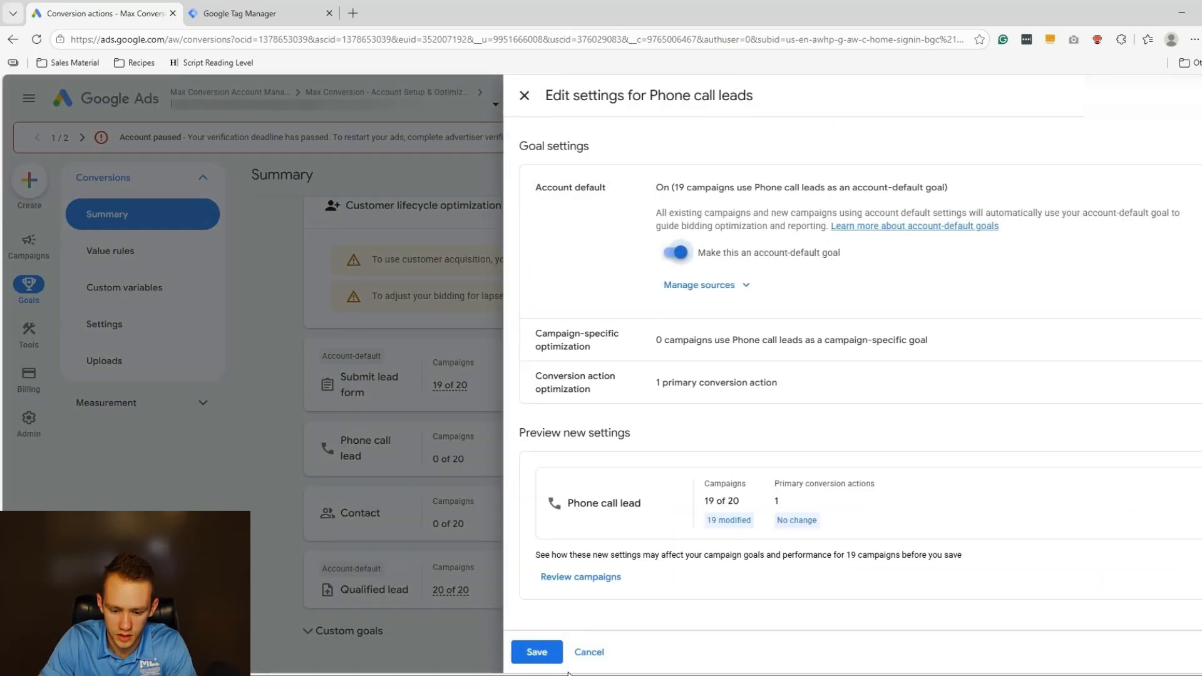
click(535, 651)
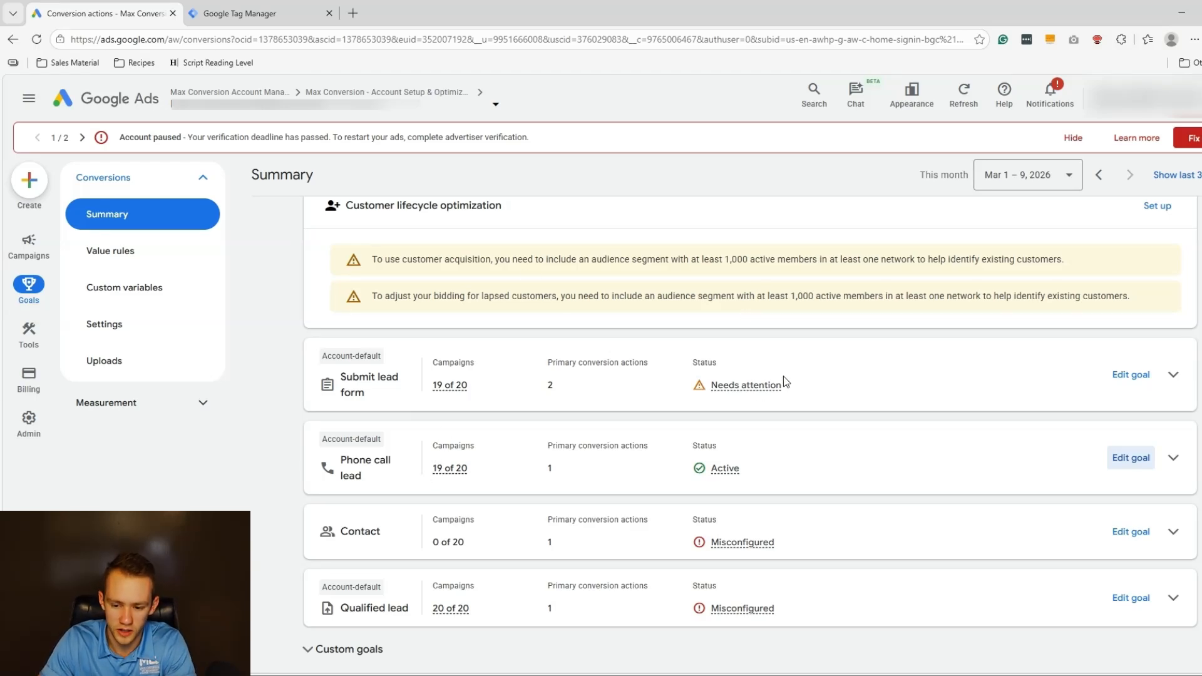
scroll(657, 416, up, 1)
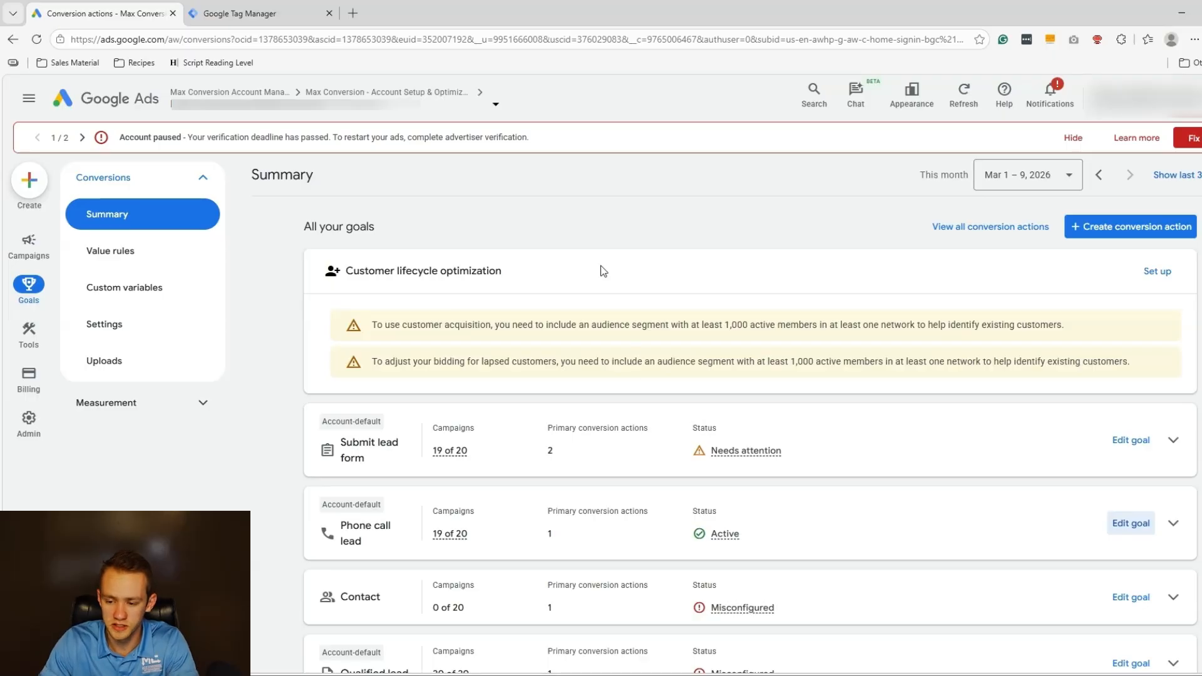
scroll(513, 293, down, 2)
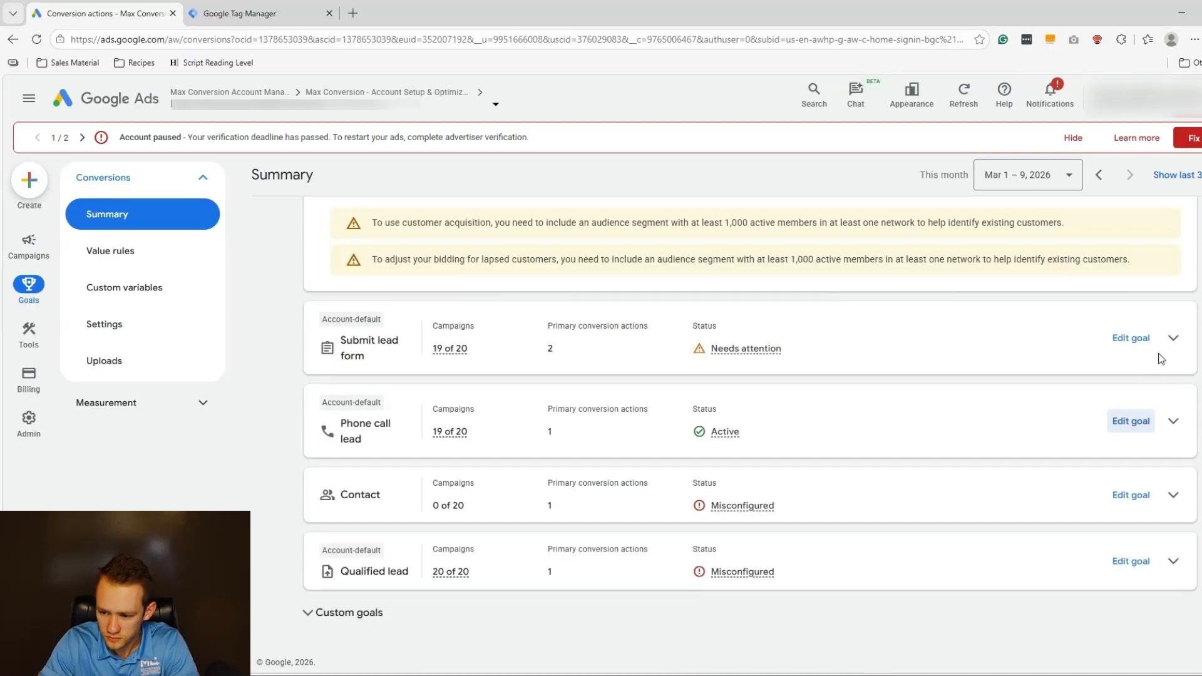
scroll(975, 413, up, 3)
Start a new conversion action keeping website as a data source but dropping offline conversions.
click(1133, 323)
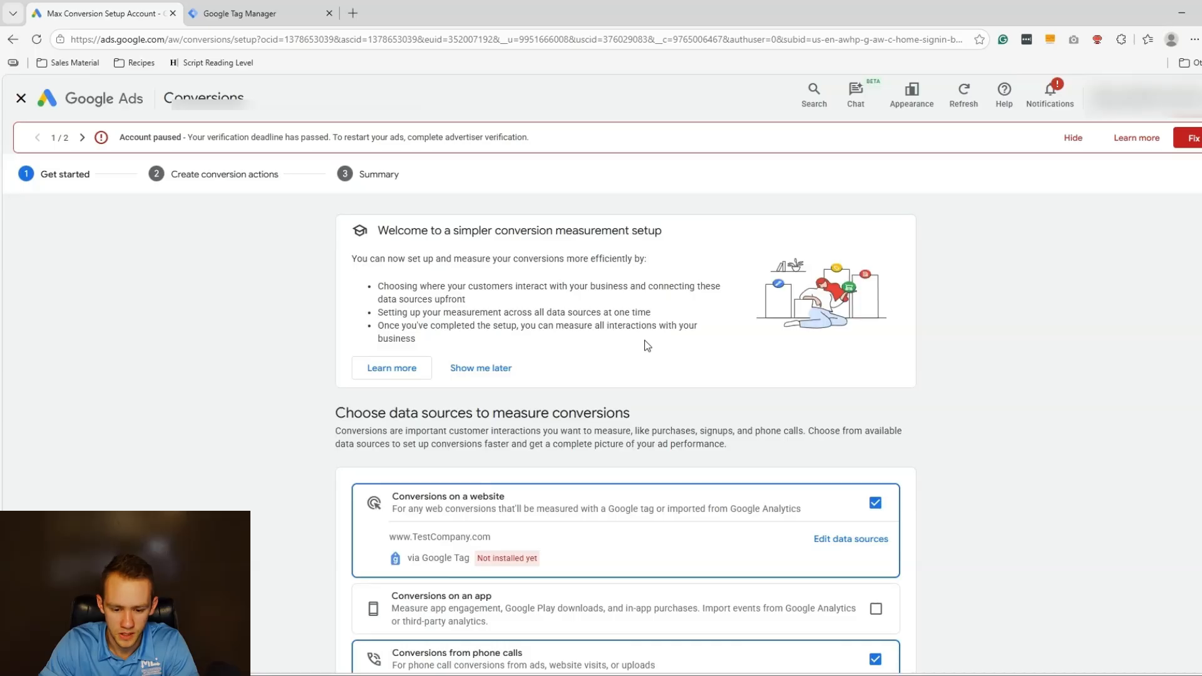
scroll(651, 344, down, 3)
scroll(534, 365, down, 1)
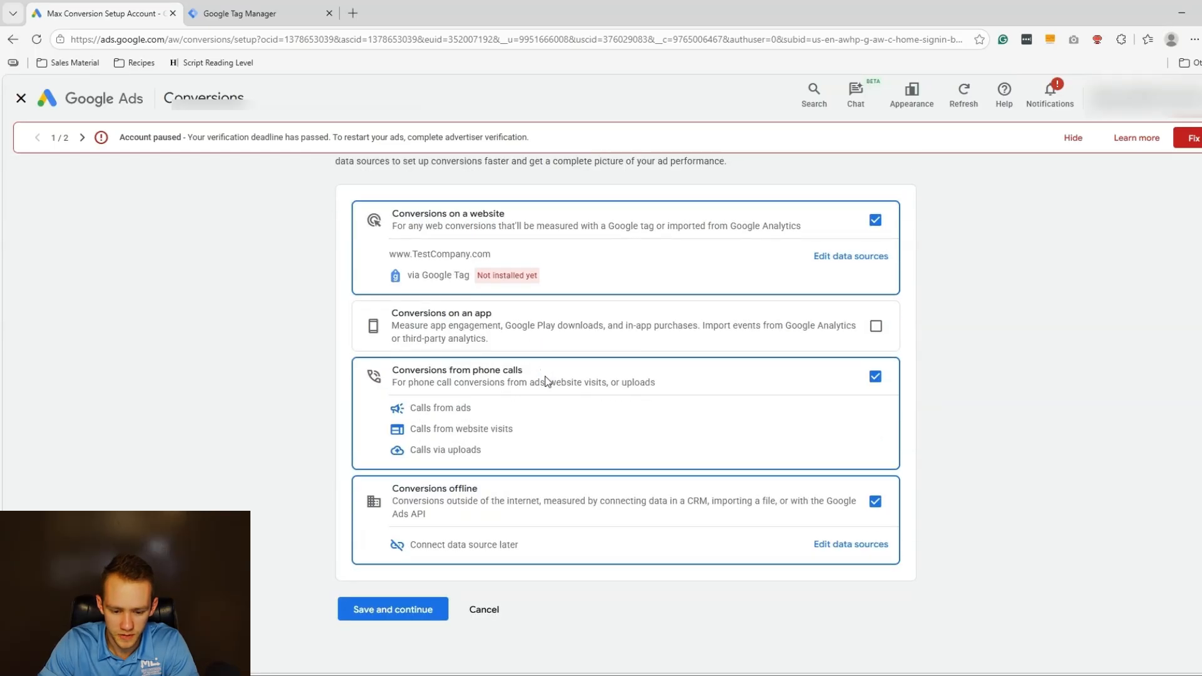
click(875, 220)
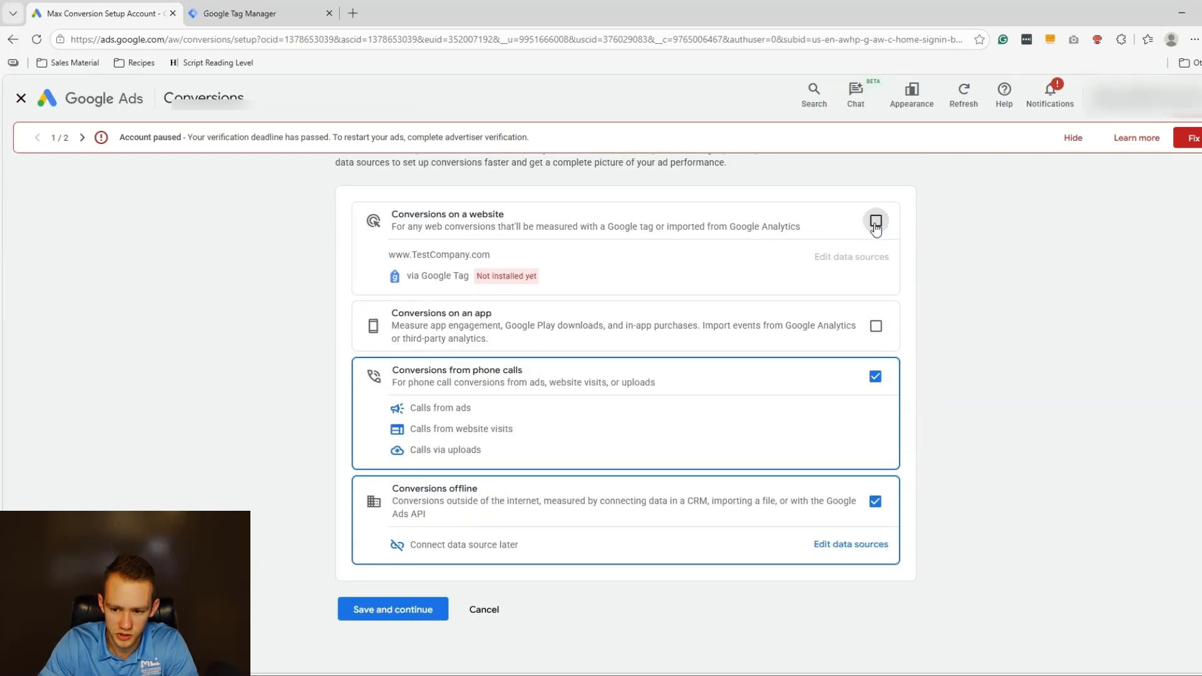
click(875, 220)
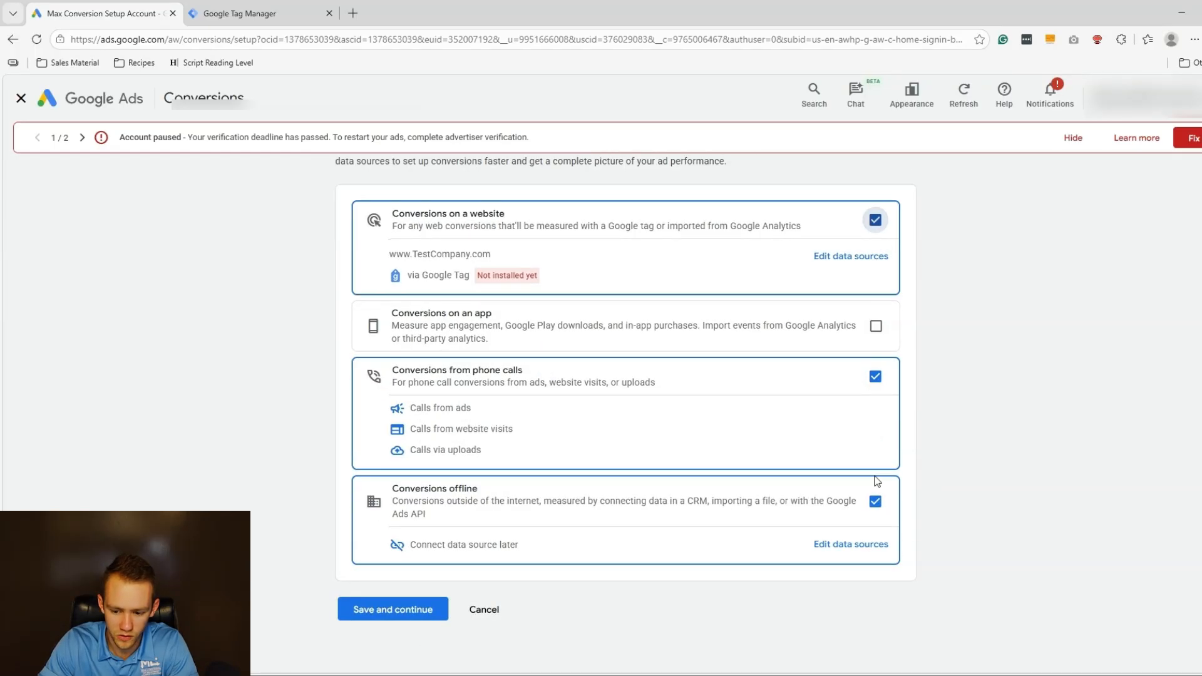
click(876, 501)
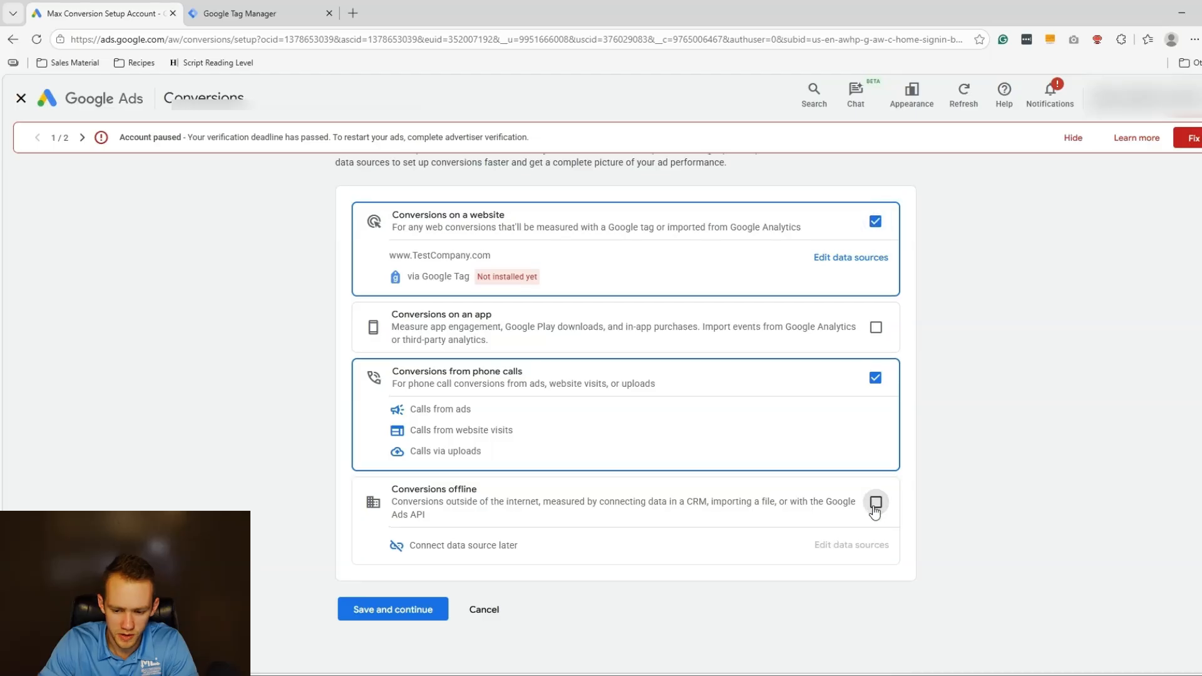
click(351, 610)
Choose the Phone call lead category and add a Calls from ads conversion.
scroll(470, 476, down, 2)
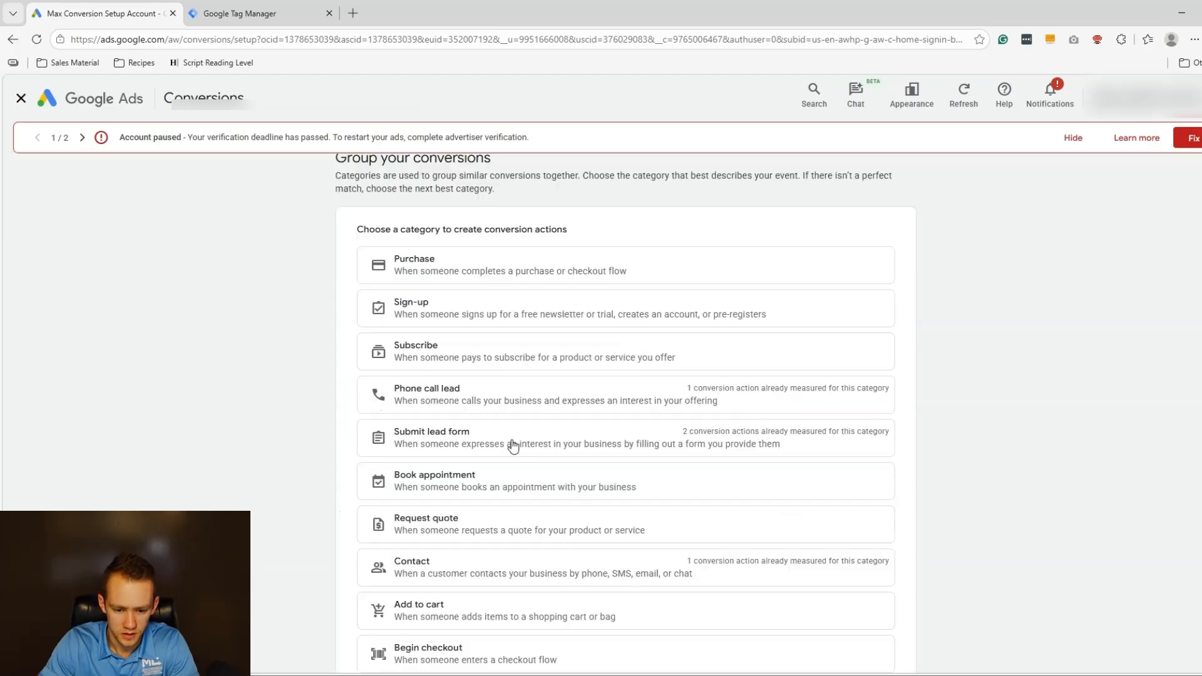
click(522, 329)
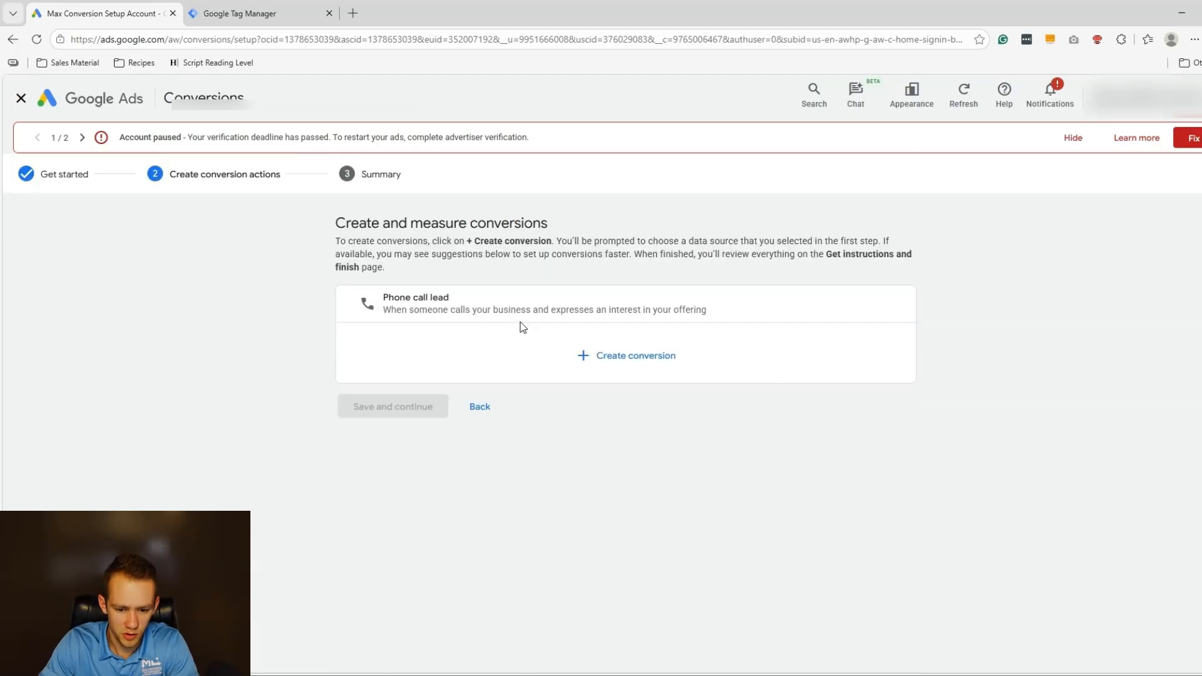
click(601, 355)
click(628, 448)
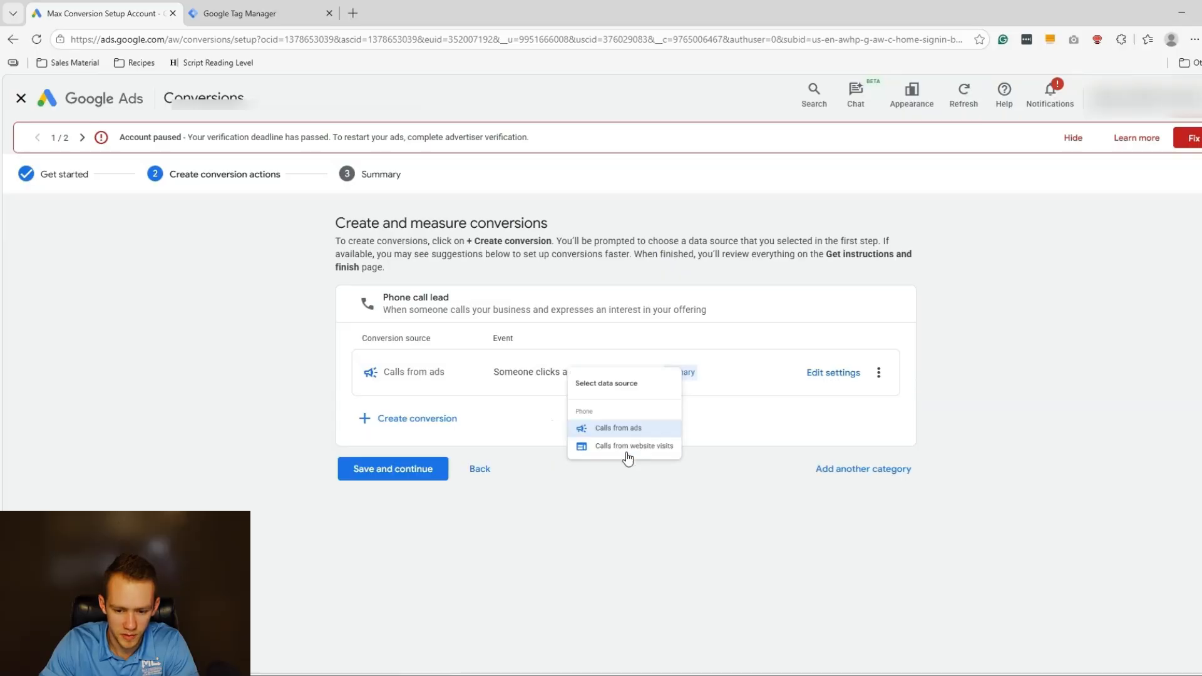
Rename the calls-from-ads conversion to 'Calls from ad assets (aka extensions)'.
click(832, 373)
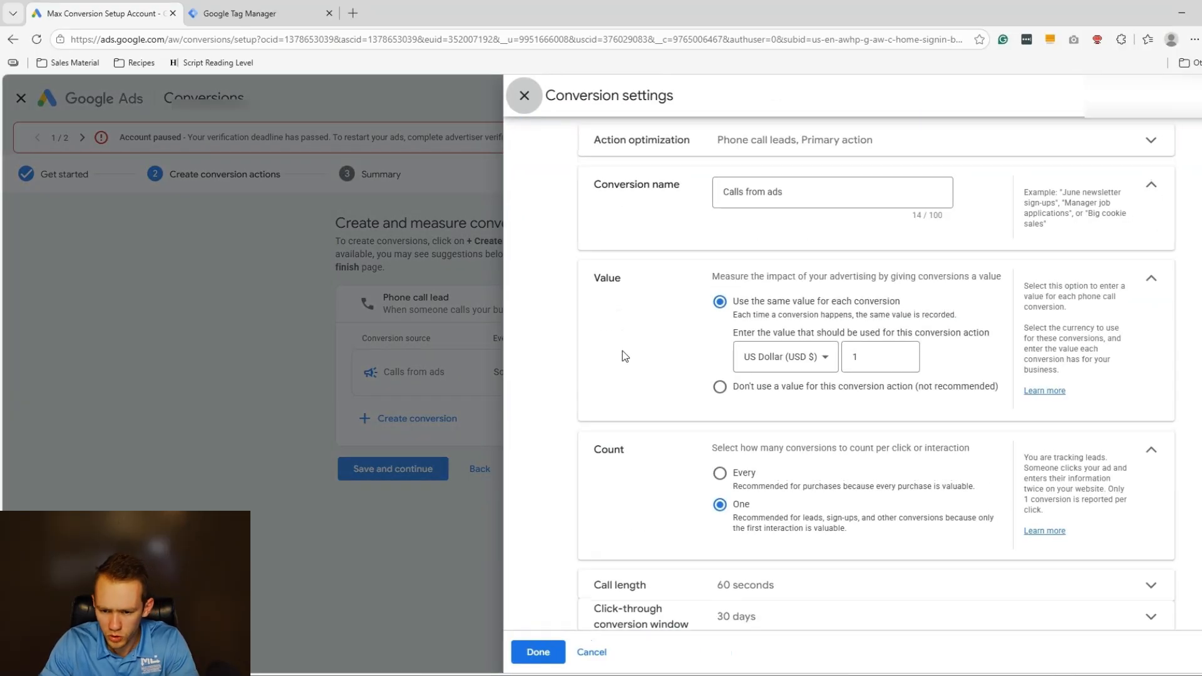
double_click(832, 193)
click(825, 198)
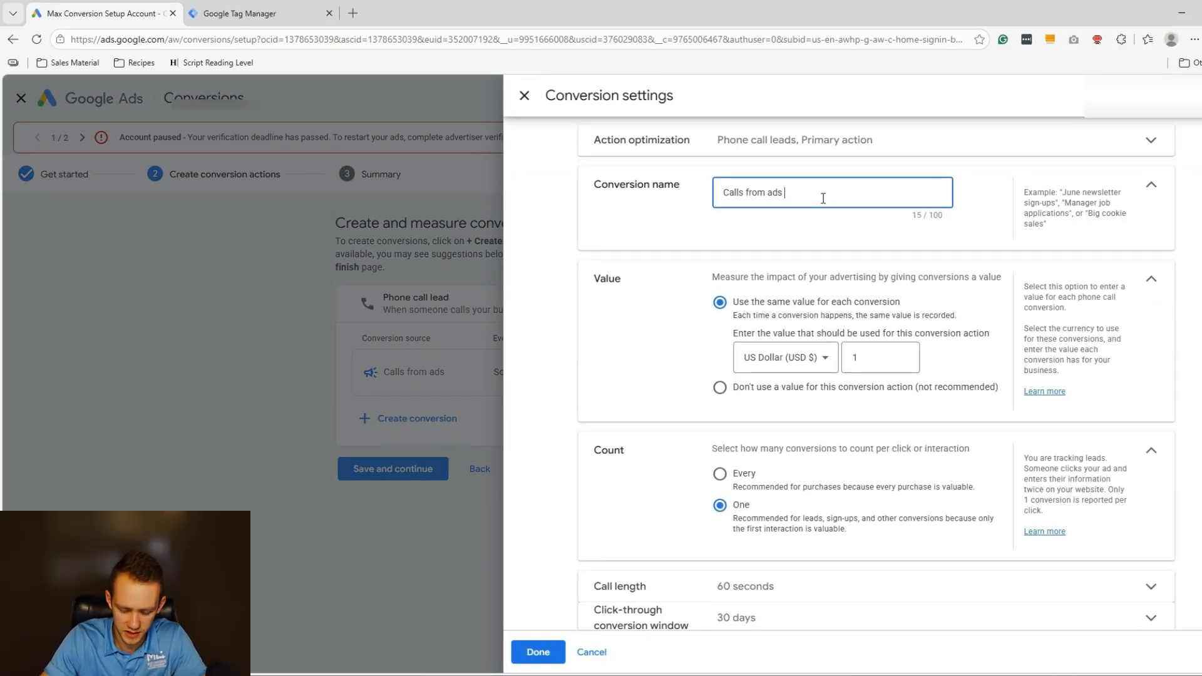
key(BackSpace)
text(assets )
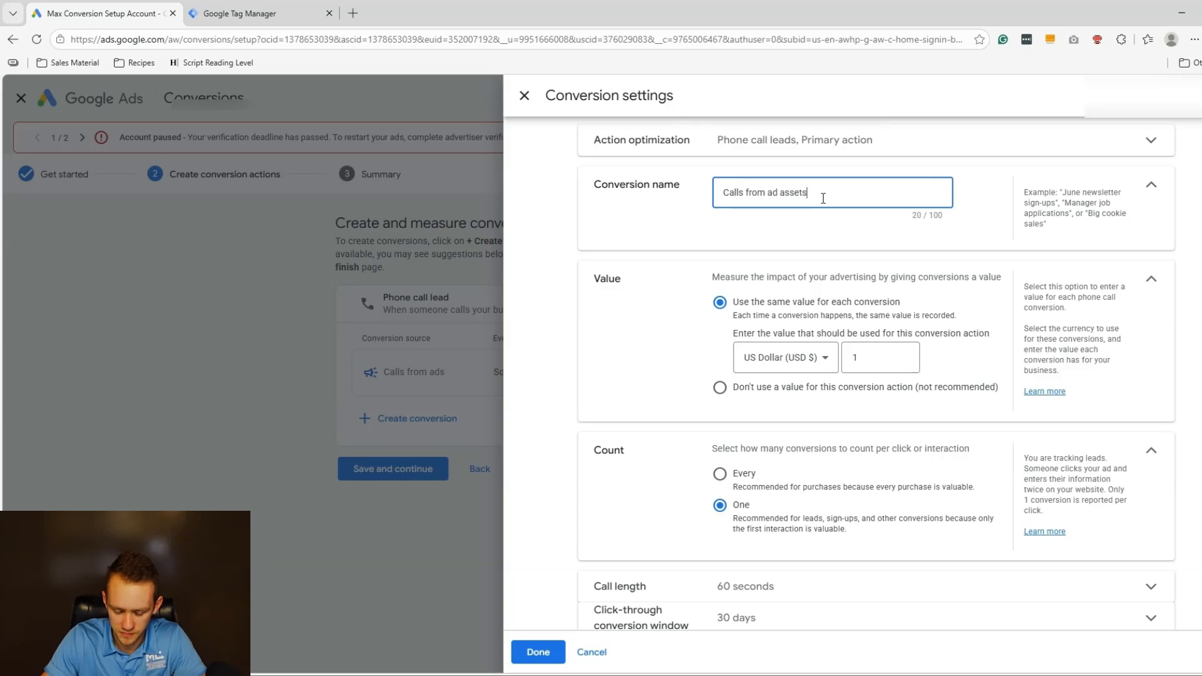
text((aka extensions))
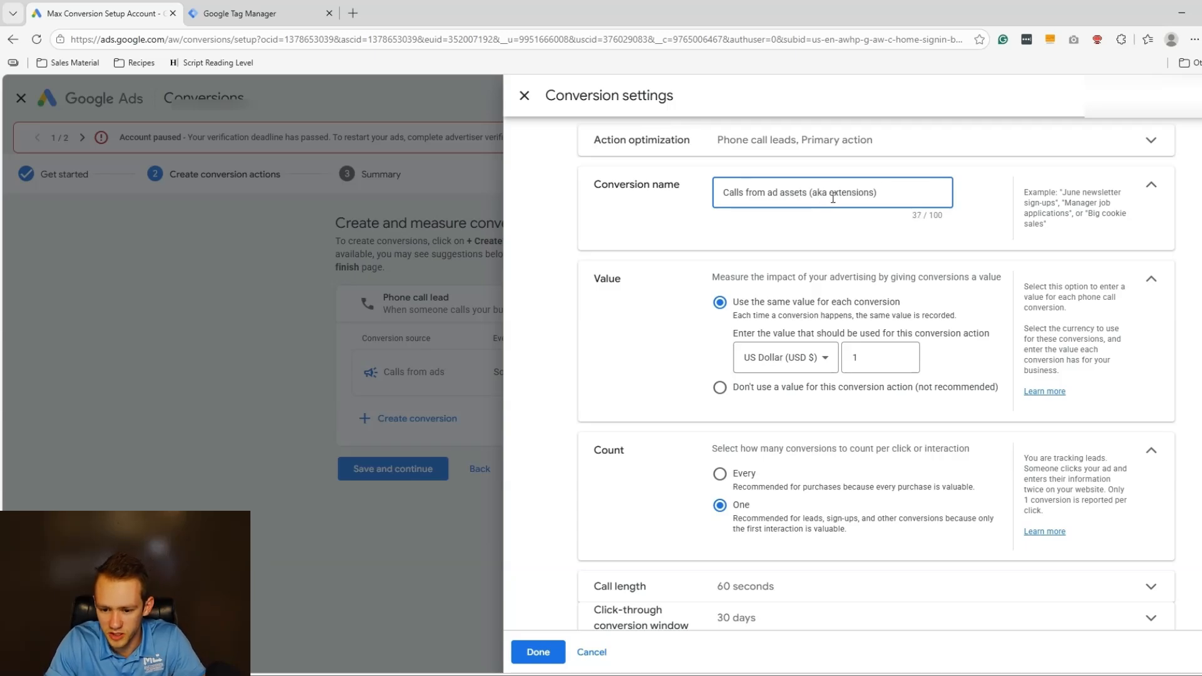
Keep the same value of 1 USD per conversion with the count set to One.
click(720, 388)
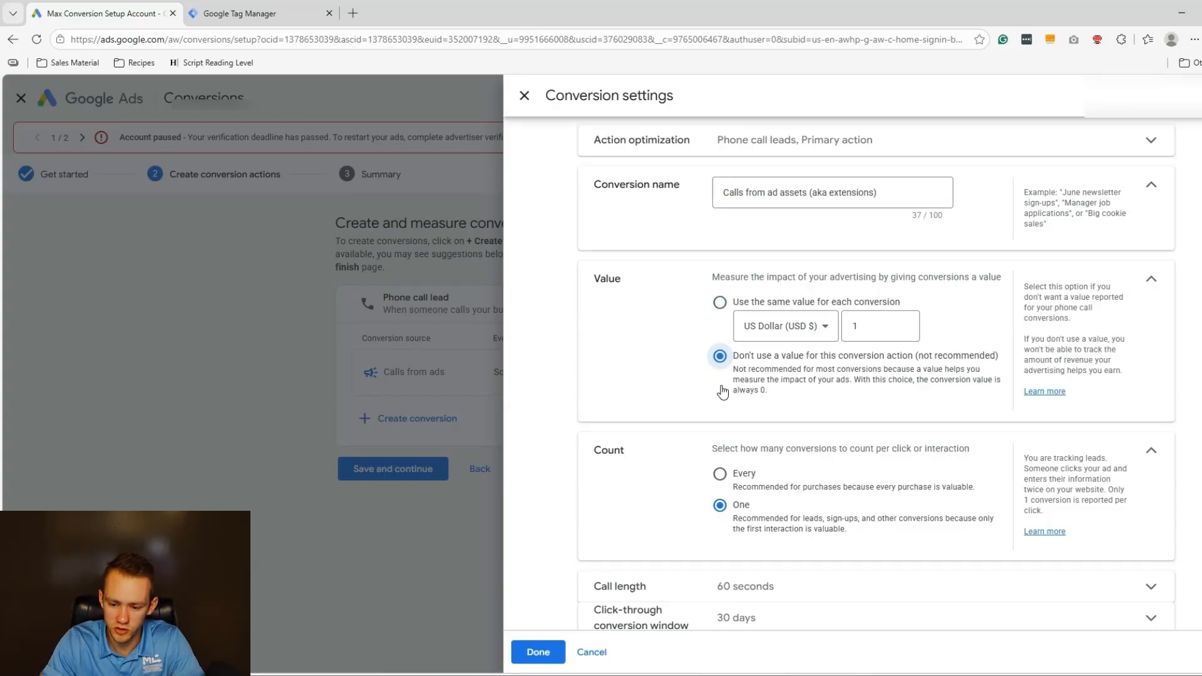
click(820, 305)
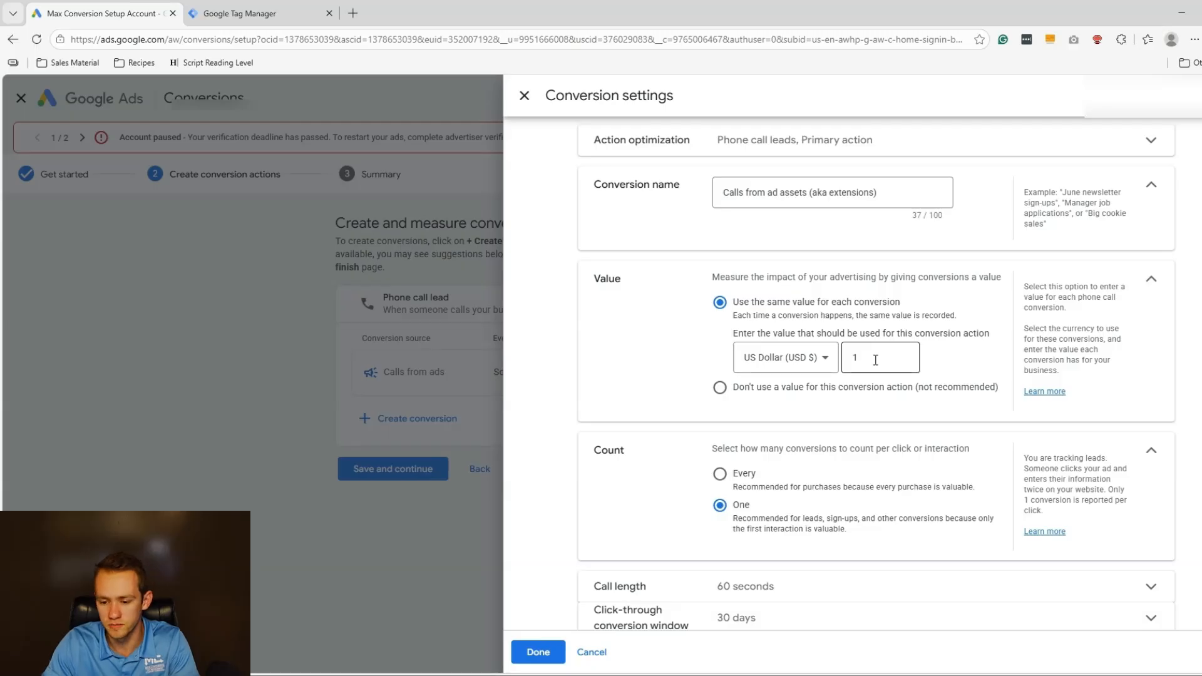
scroll(748, 460, down, 1)
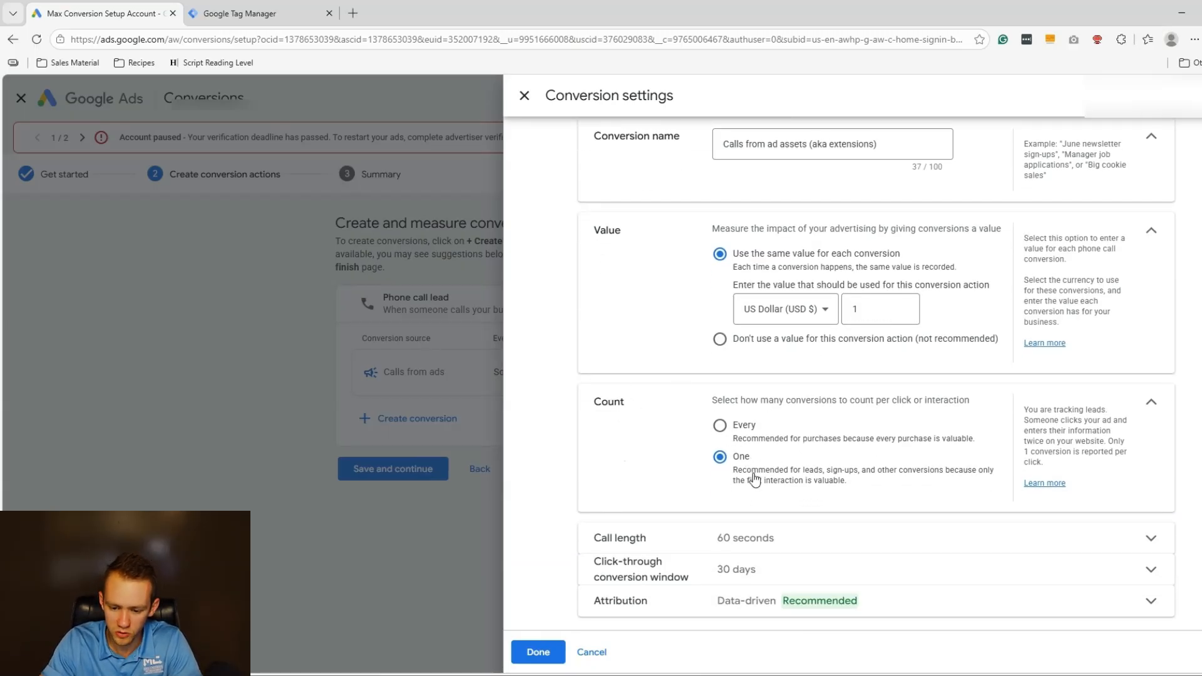
drag(866, 488, 733, 455)
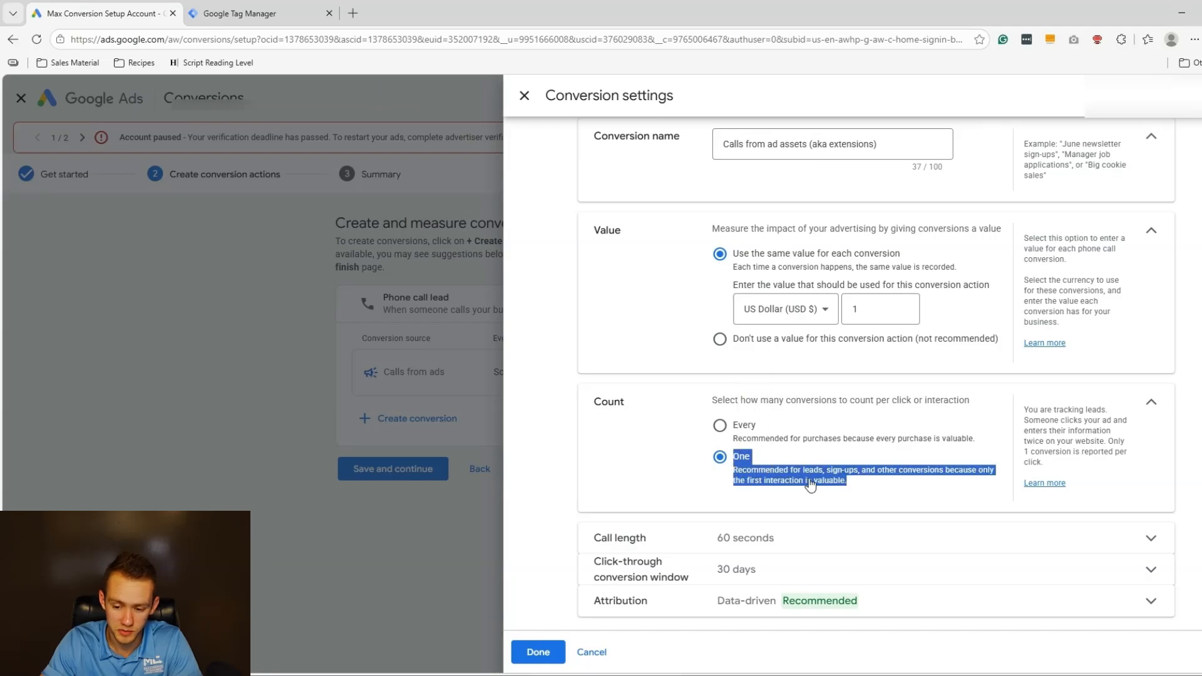
click(775, 480)
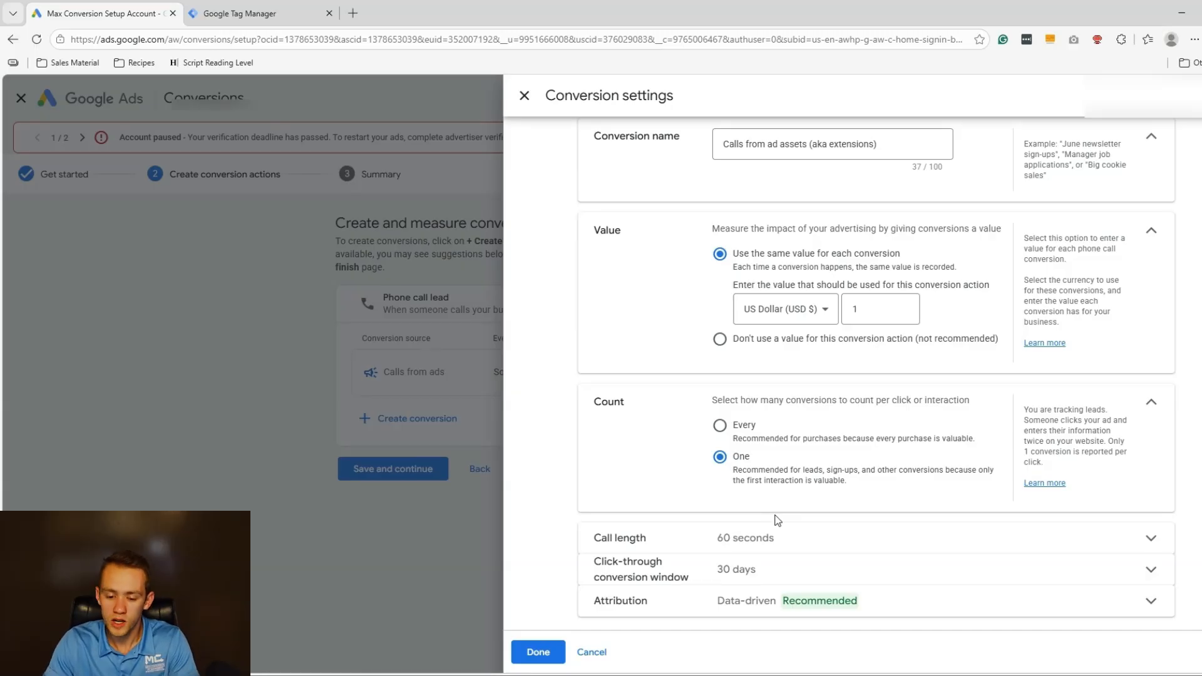
Change the minimum call length from 60 to 0 seconds.
click(773, 534)
click(741, 571)
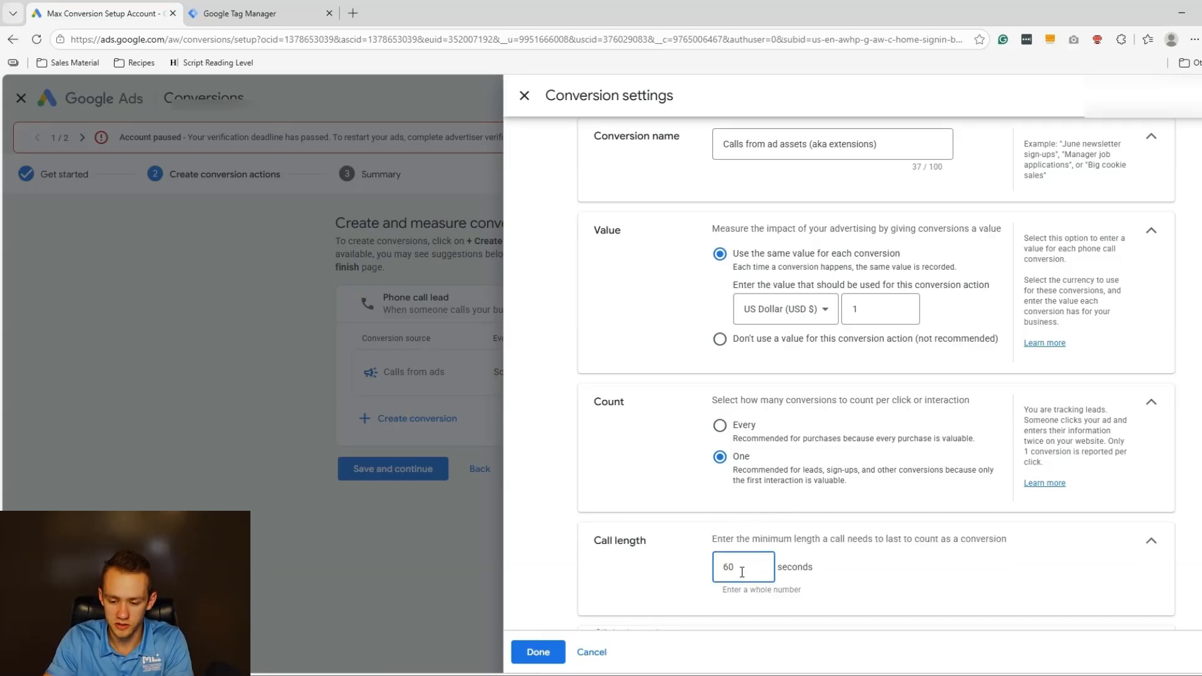
key(BackSpace)
key(BackSpace)
text(0)
click(795, 534)
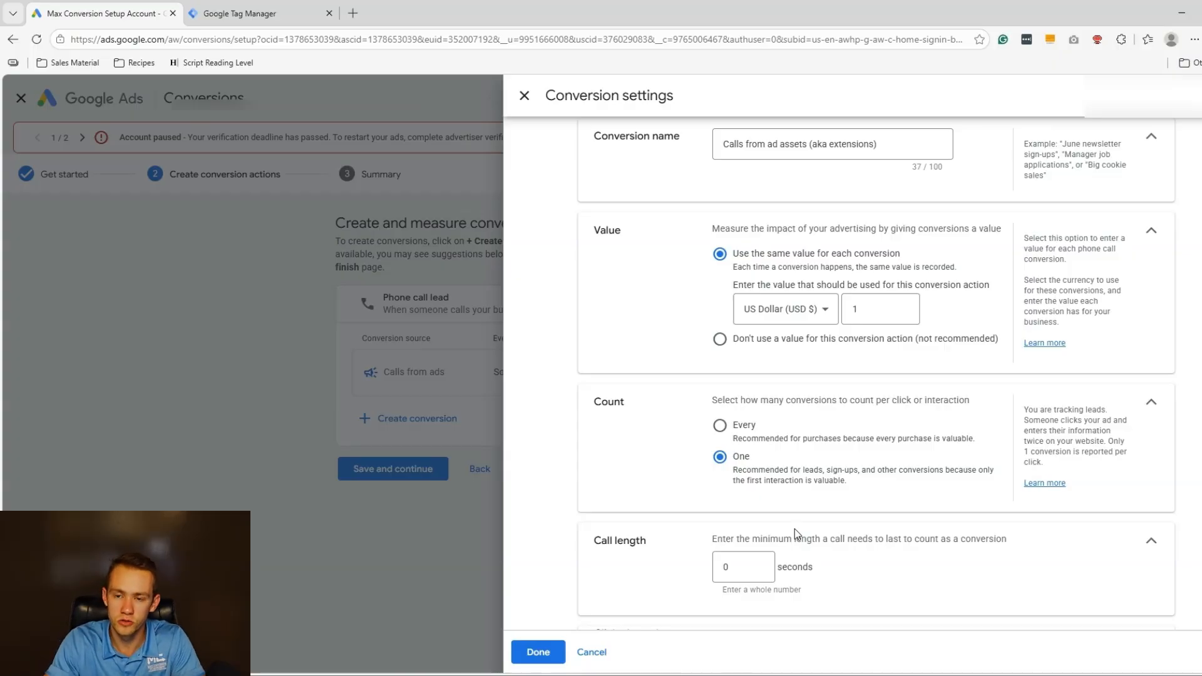
scroll(770, 510, down, 1)
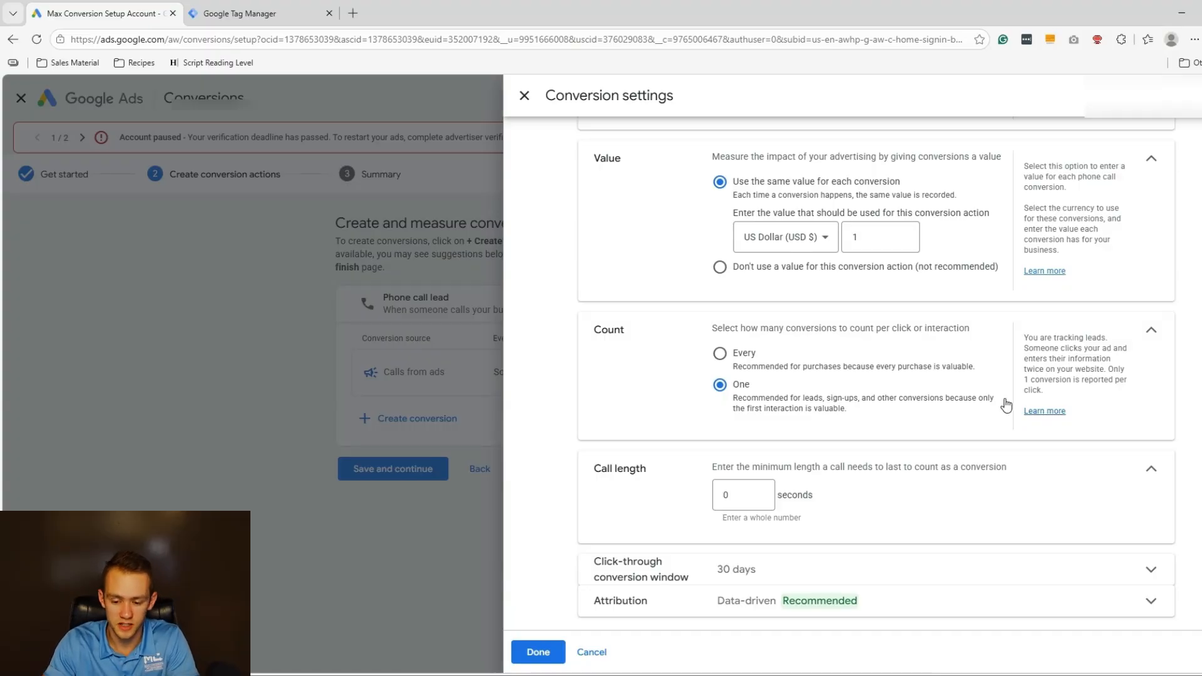
Keep the 30-day click-through window, choose Last click attribution, and save the settings.
click(750, 573)
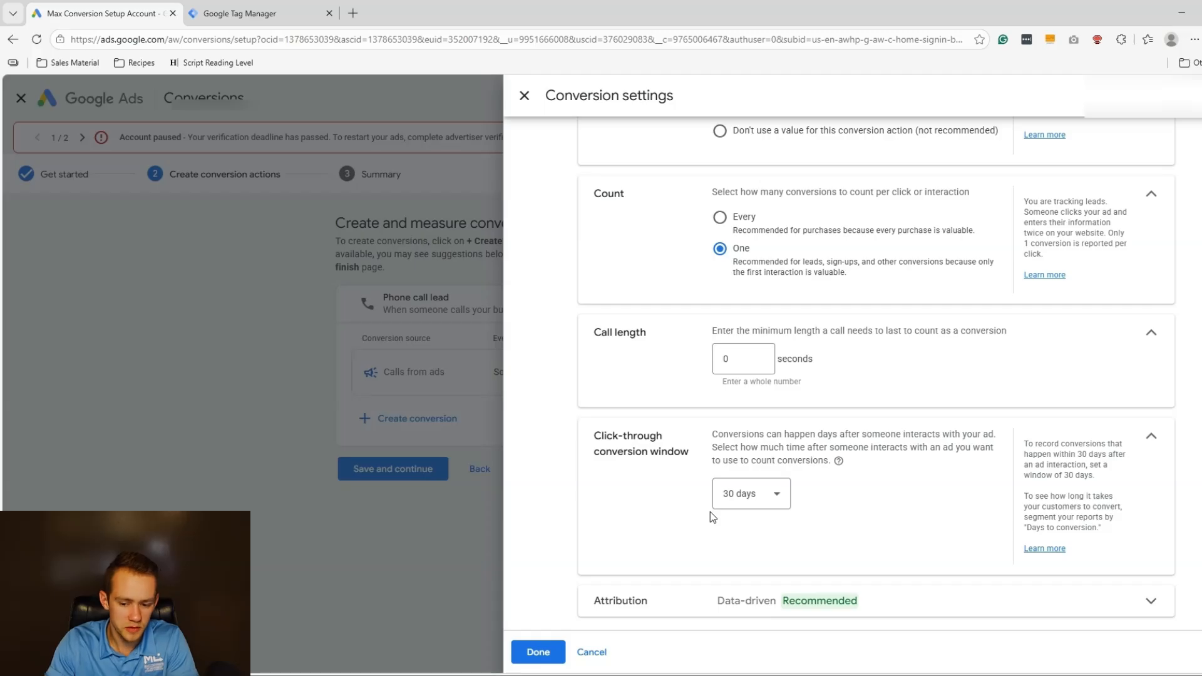
click(720, 499)
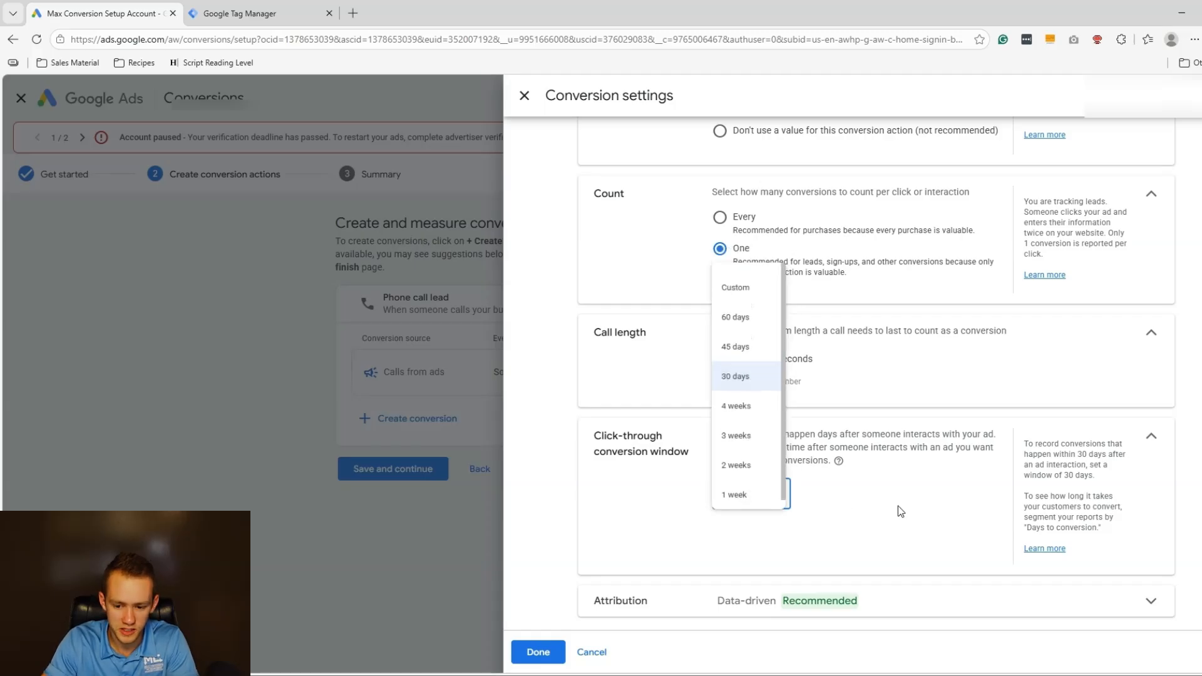
click(896, 538)
click(732, 592)
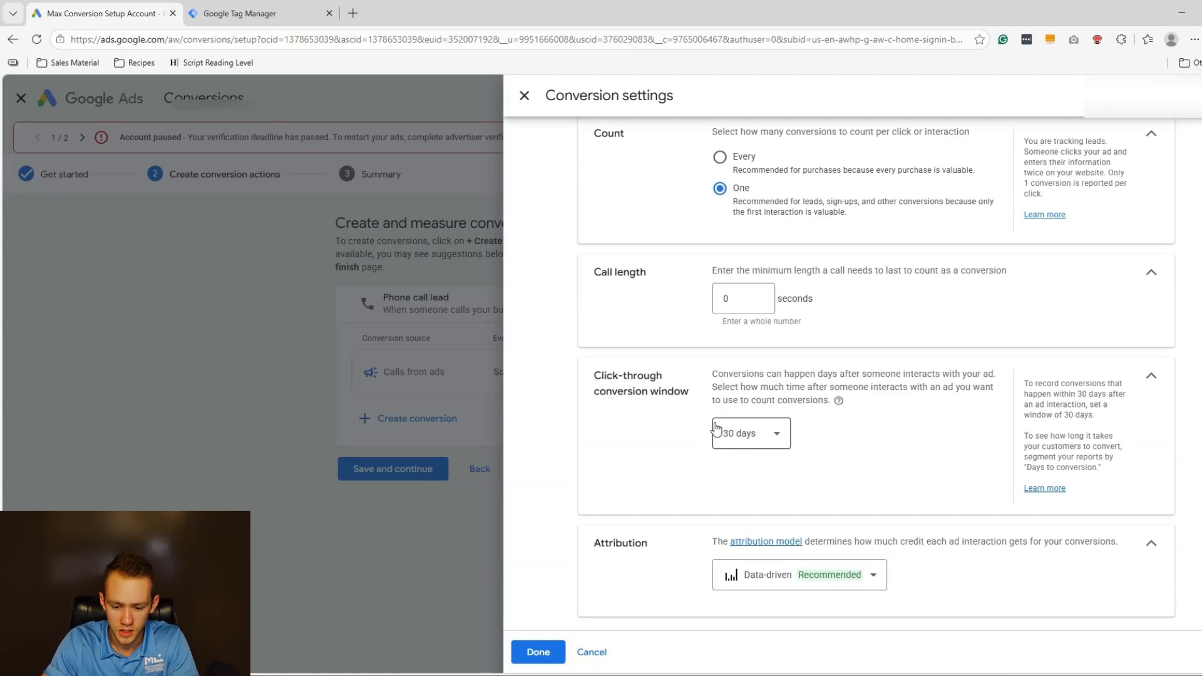
mouse_move(802, 577)
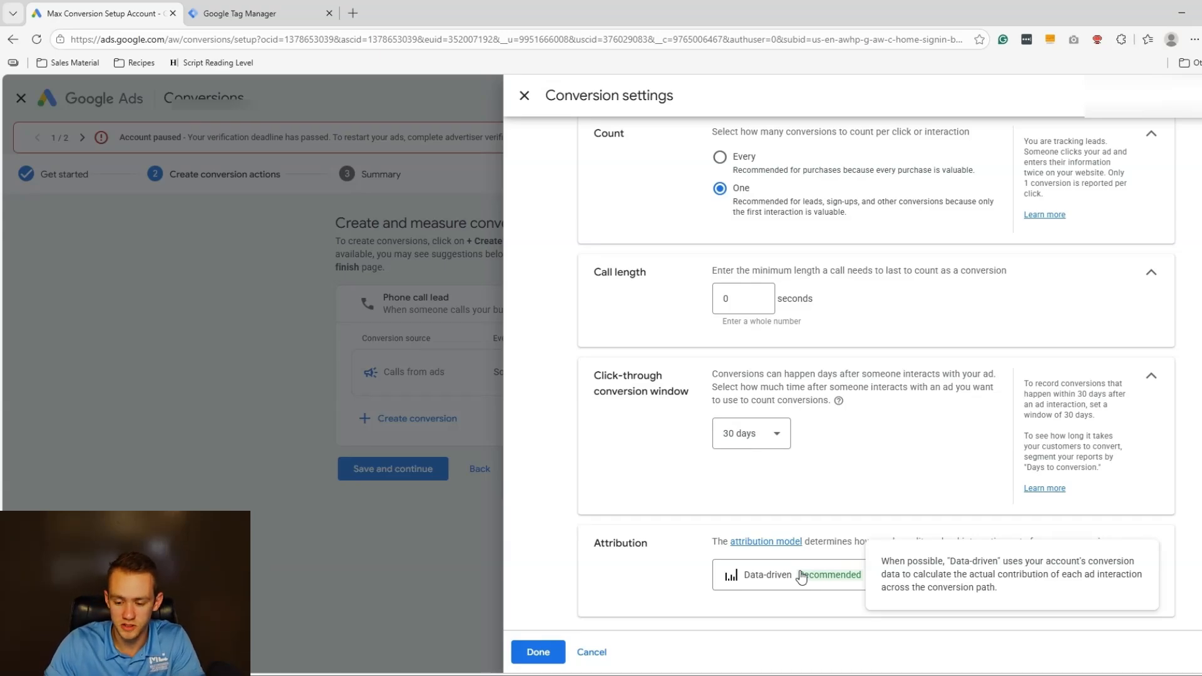
click(794, 582)
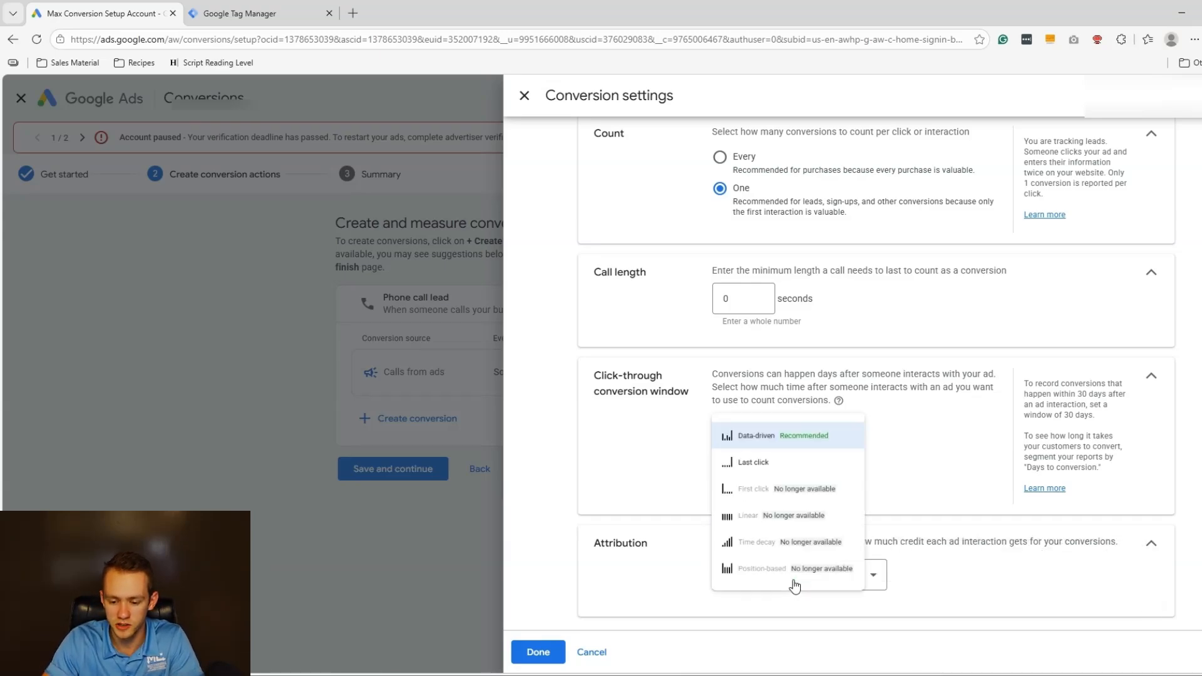
click(801, 461)
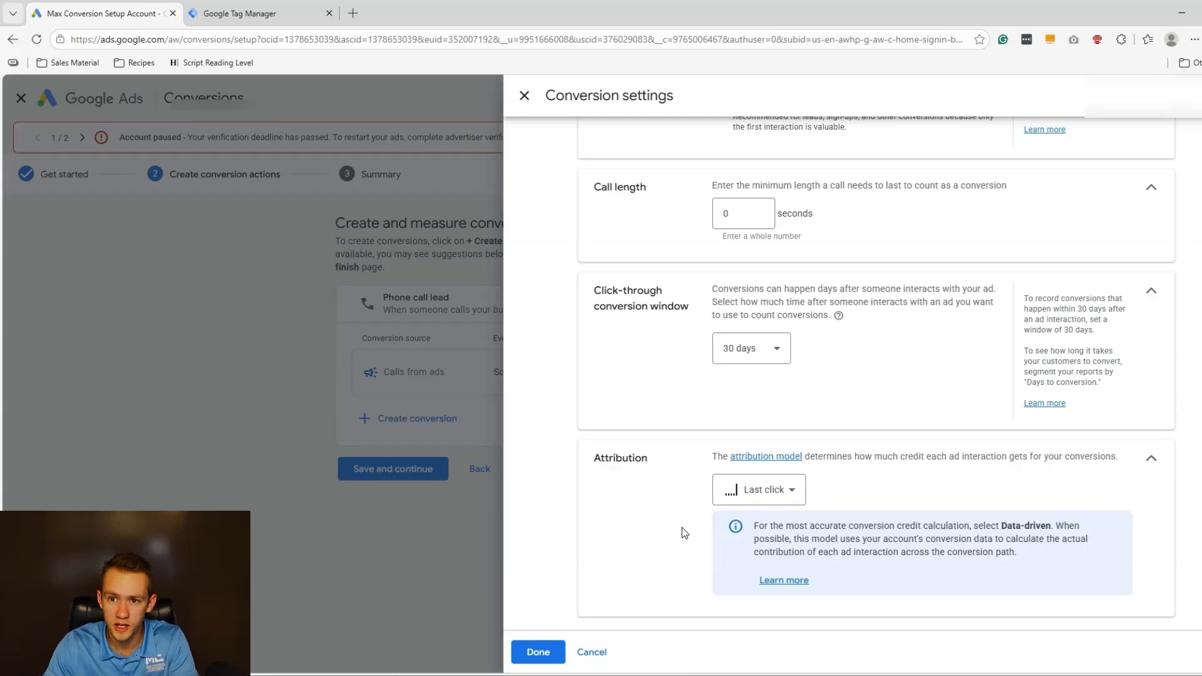
click(539, 656)
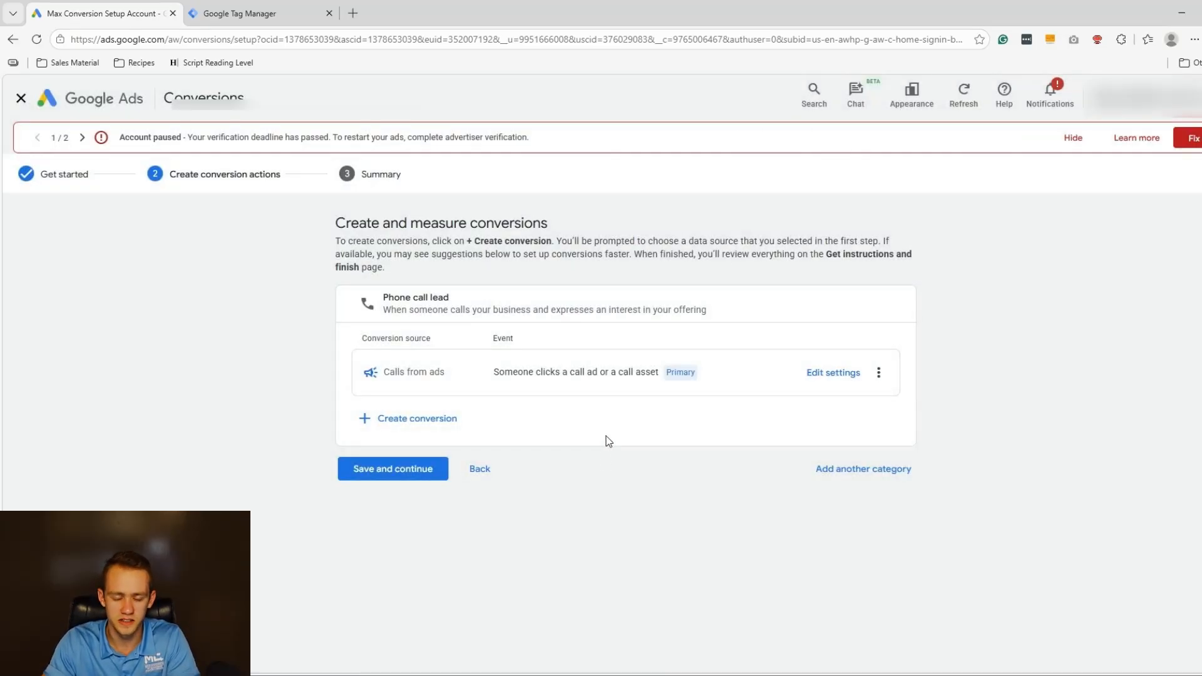
Start a Calls from website visits conversion for a number shown on the site, entering the business phone number.
click(434, 428)
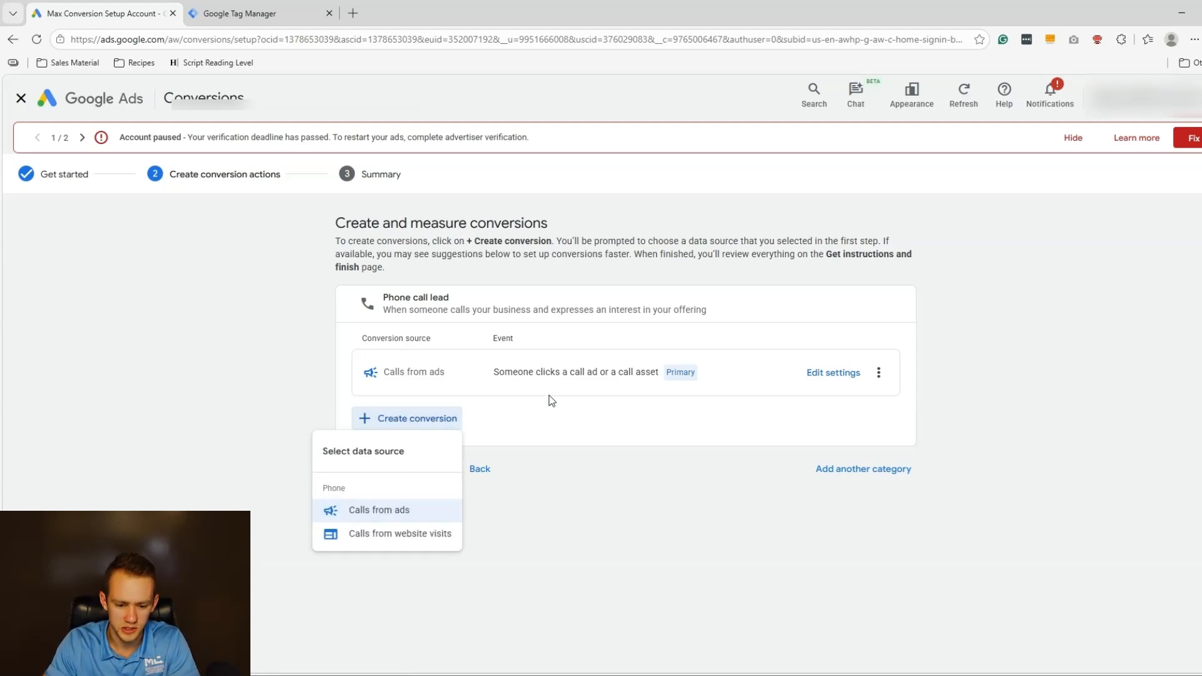
click(405, 537)
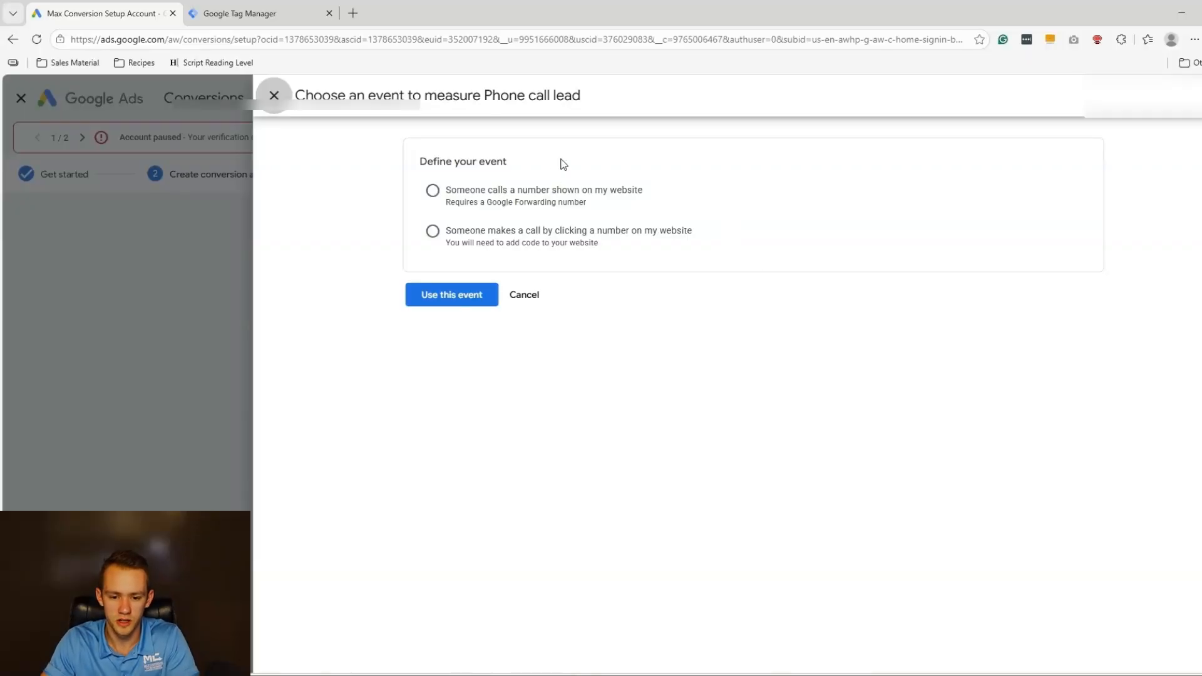
click(432, 191)
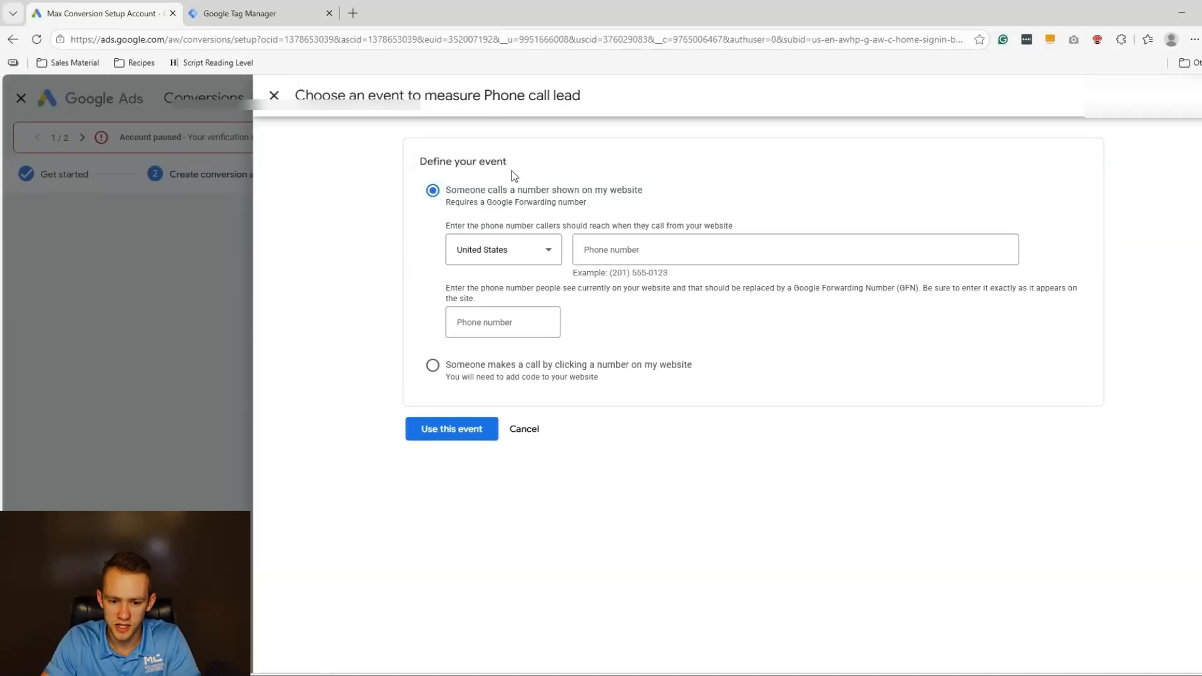
click(649, 253)
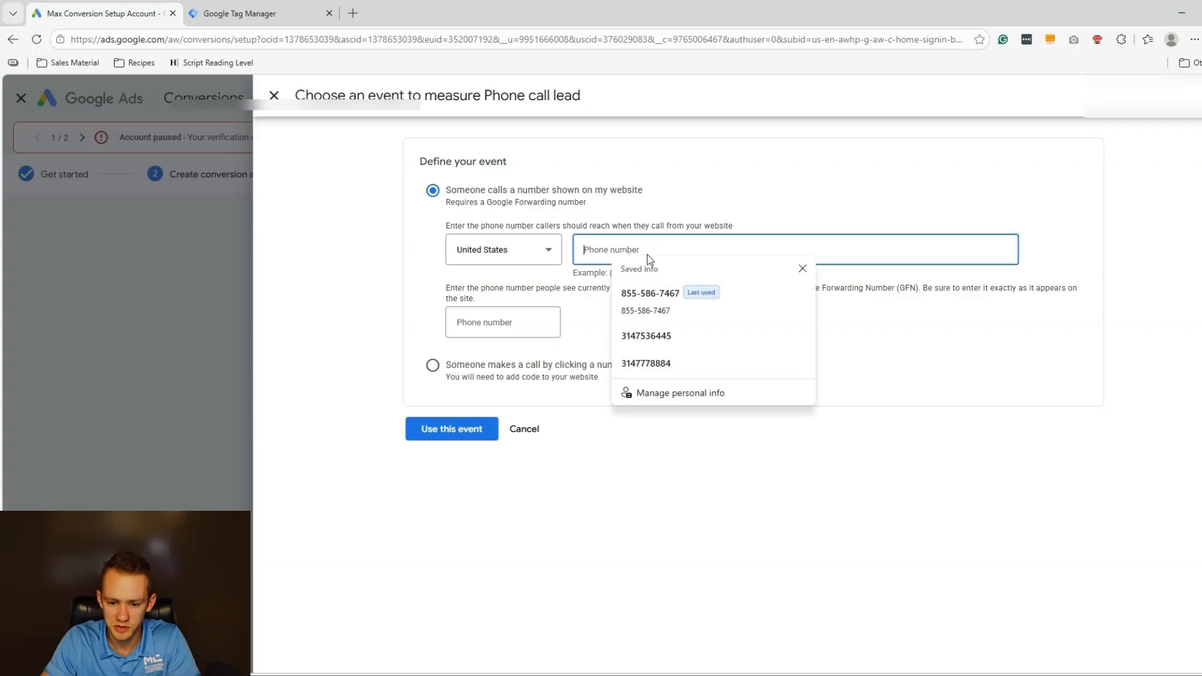
click(624, 226)
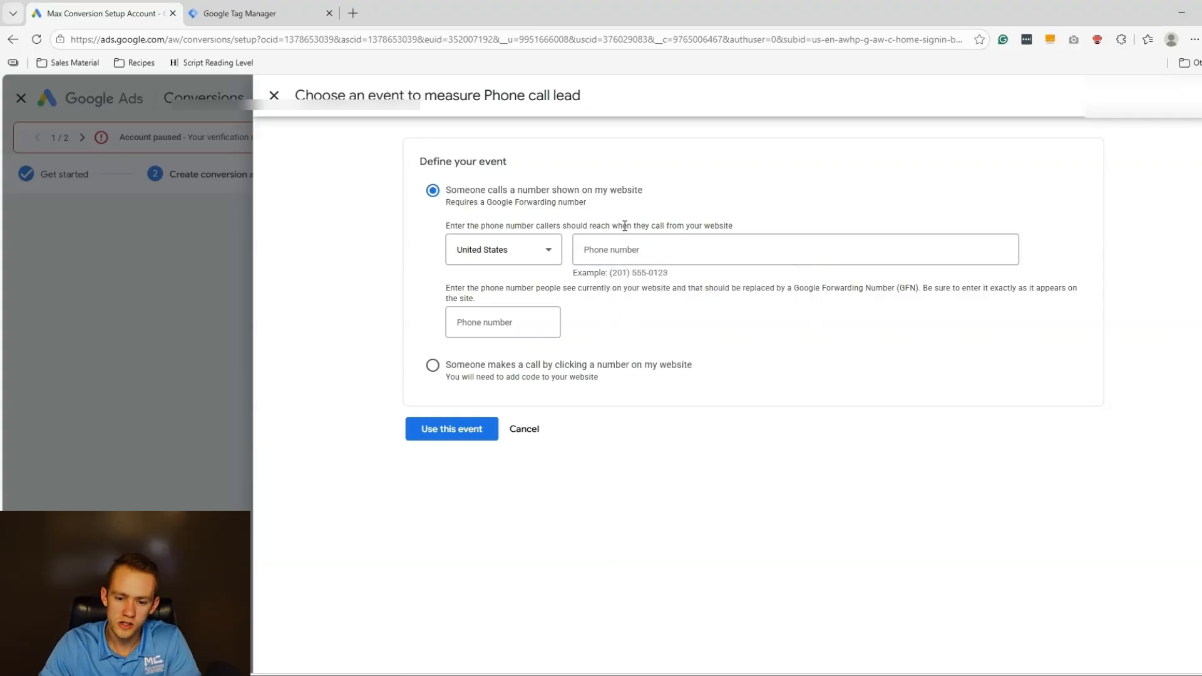
click(607, 249)
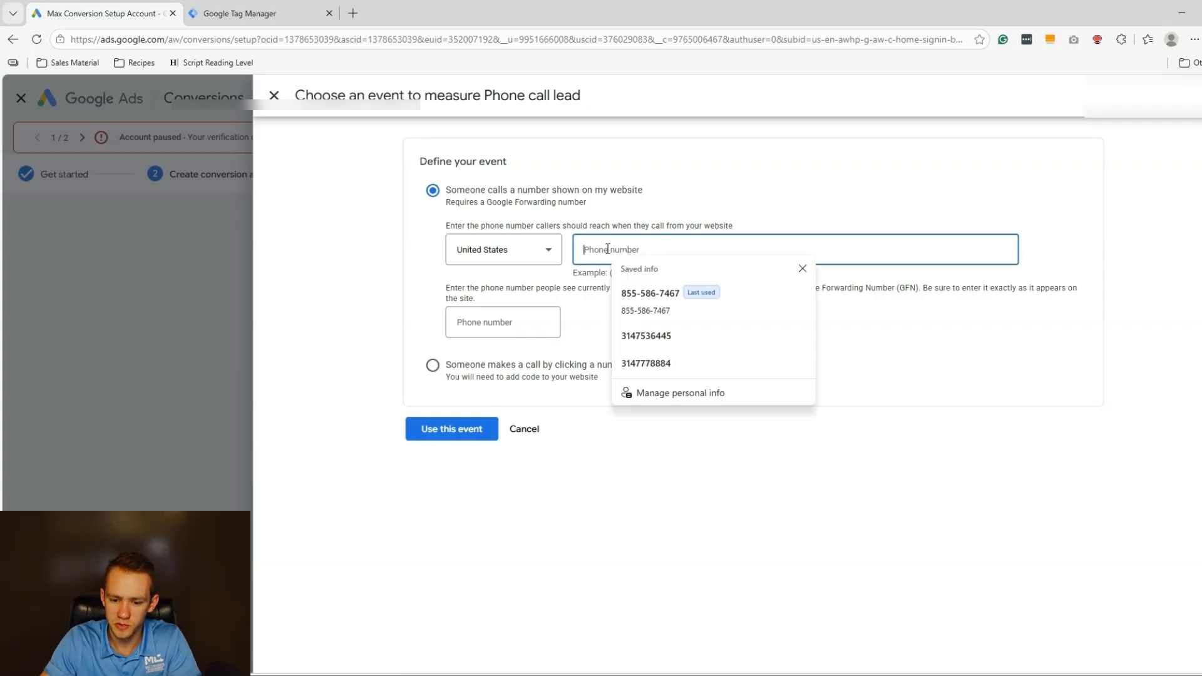
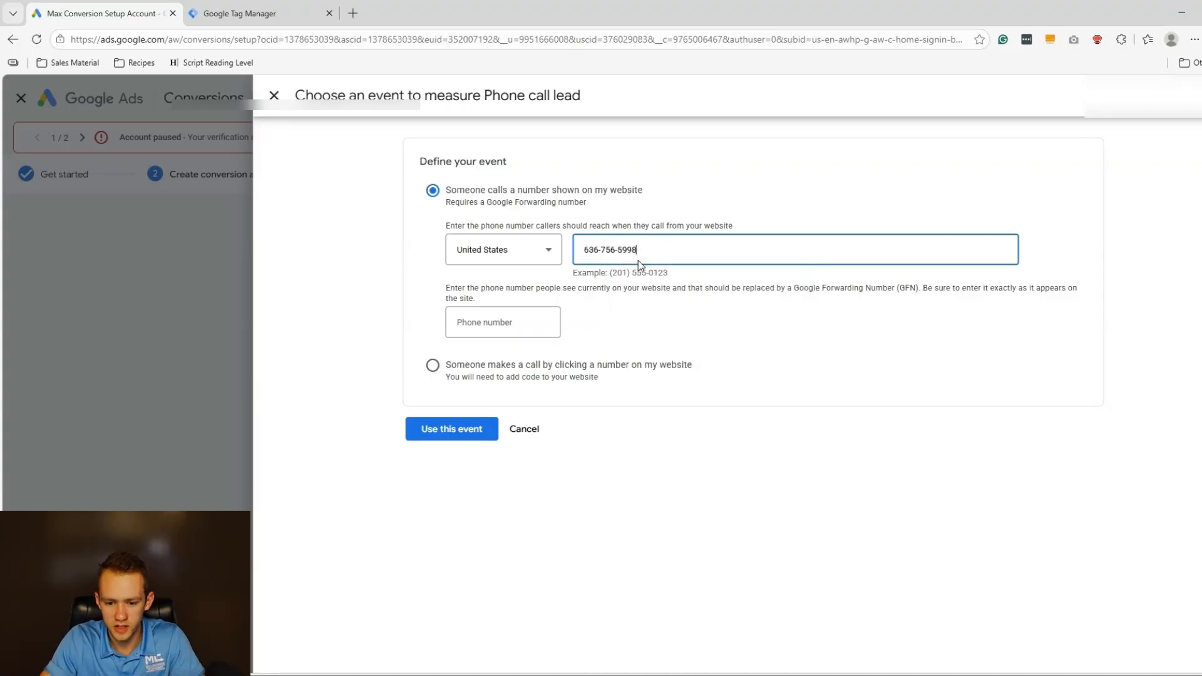
Copy the same business phone number into the website phone number field.
key(BackSpace)
text() )
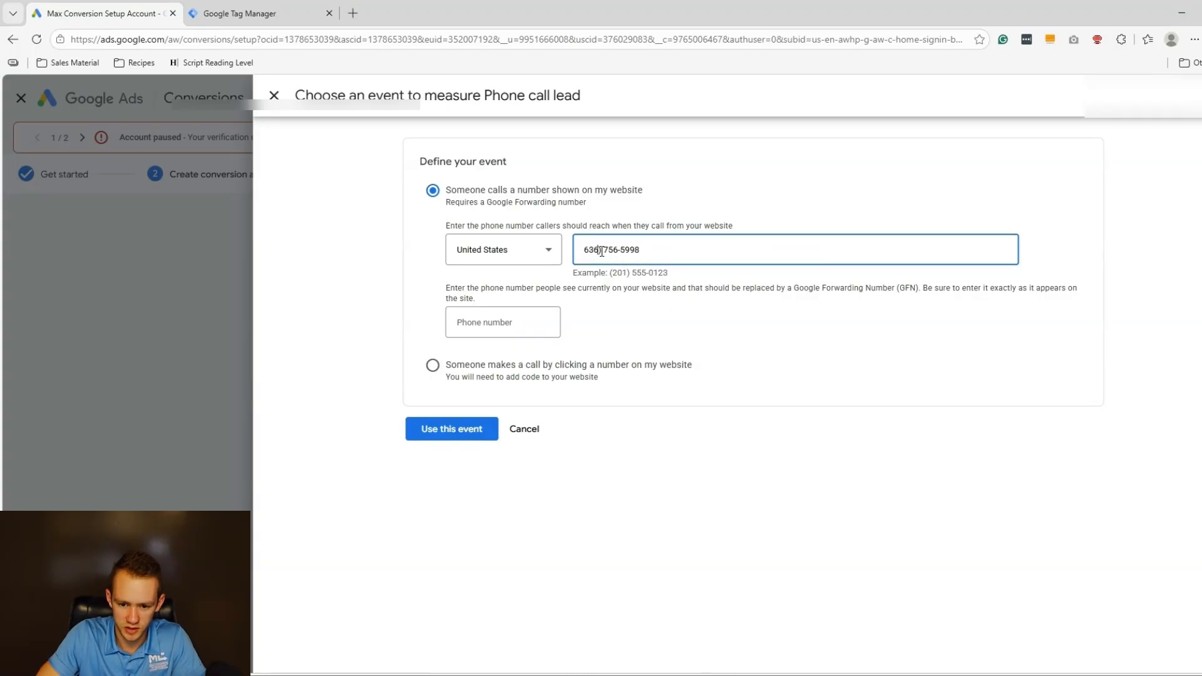
text(()
key(ctrl+z)
key(ctrl+z)
key(ctrl+z)
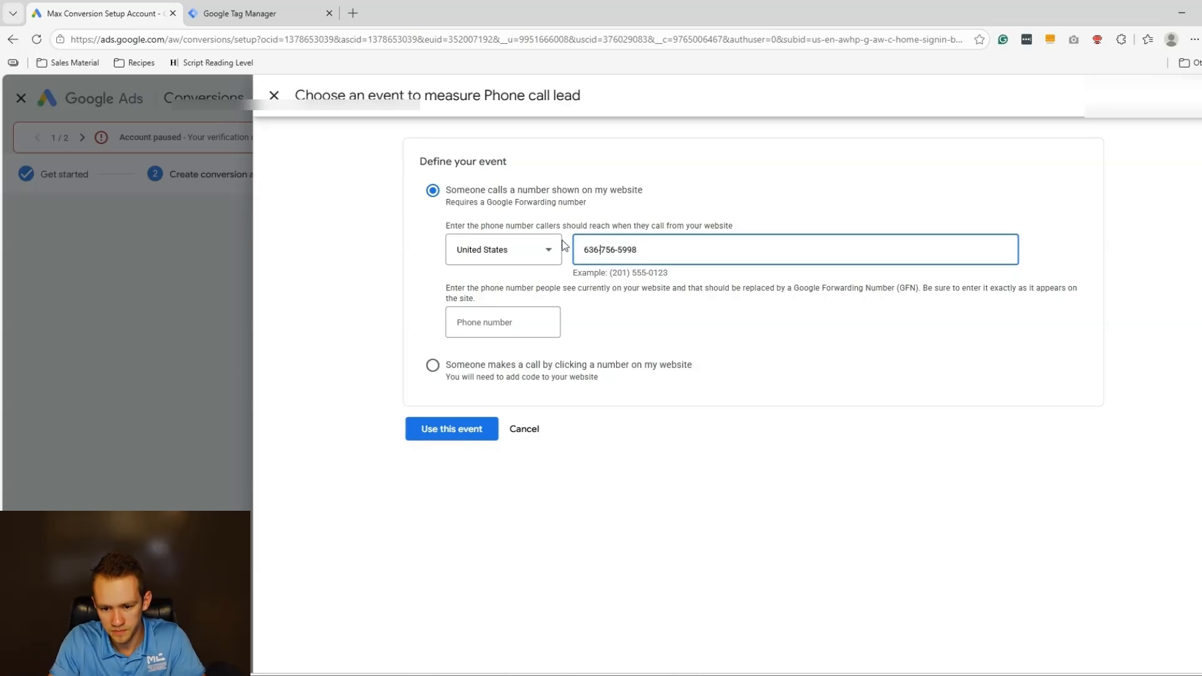
key(ctrl+a)
key(ctrl+c)
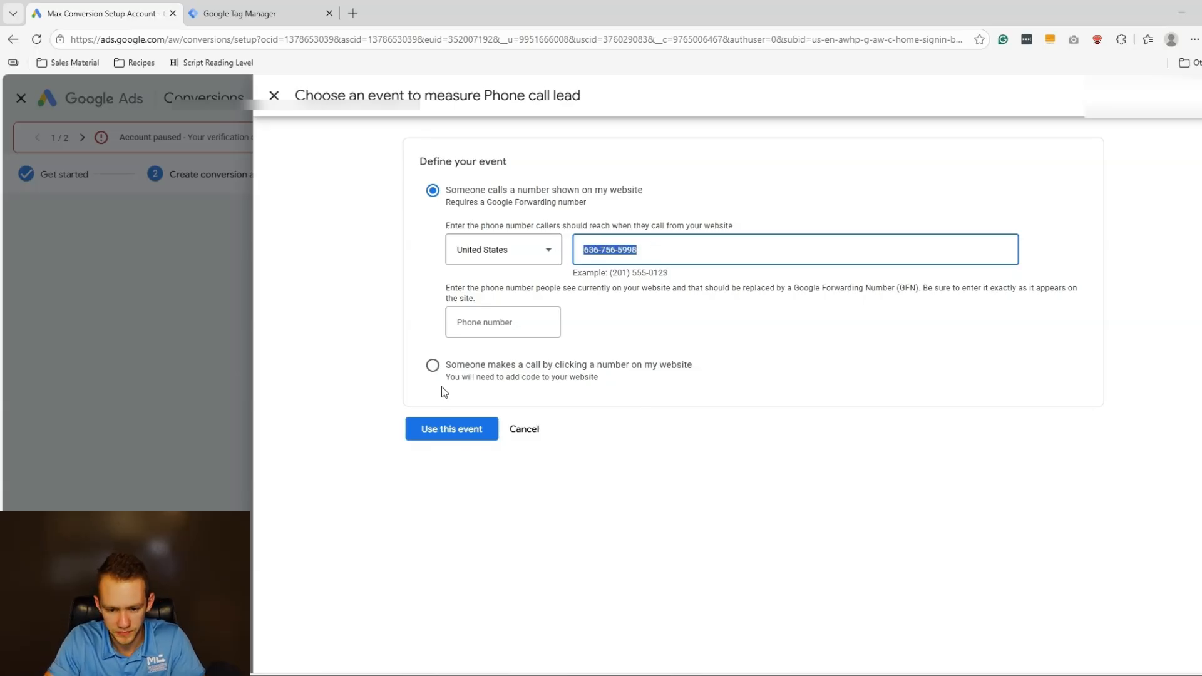
click(483, 330)
key(ctrl+v)
Check that both phone number fields match and confirm the website-call event.
drag(446, 288, 822, 293)
click(776, 301)
drag(661, 289, 919, 289)
click(918, 290)
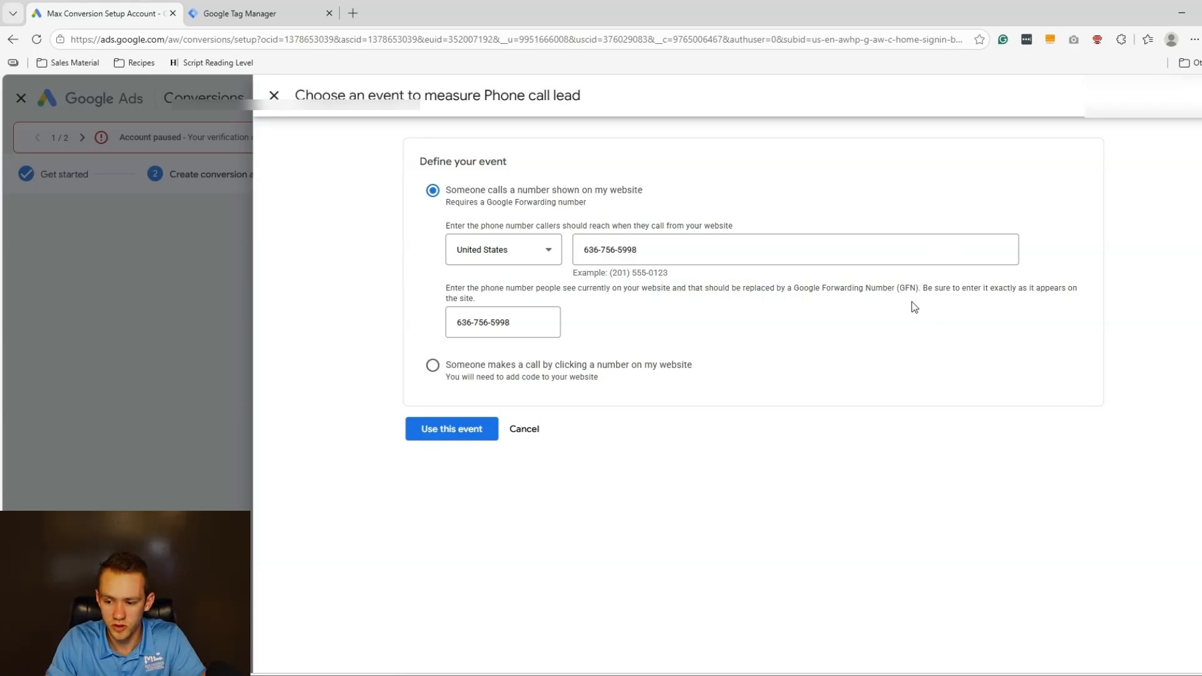
mouse_move(961, 288)
mouse_down()
mouse_move(1042, 289)
mouse_move(965, 301)
mouse_up()
click(964, 302)
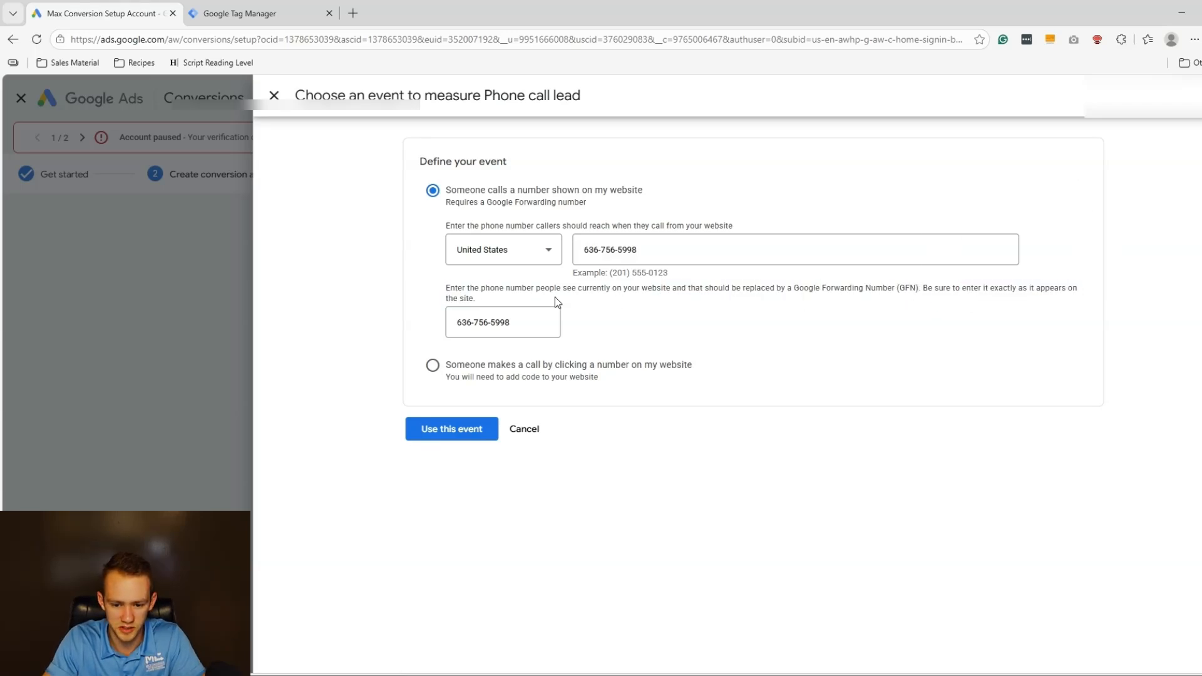
drag(641, 252, 599, 251)
drag(520, 323, 471, 323)
click(694, 309)
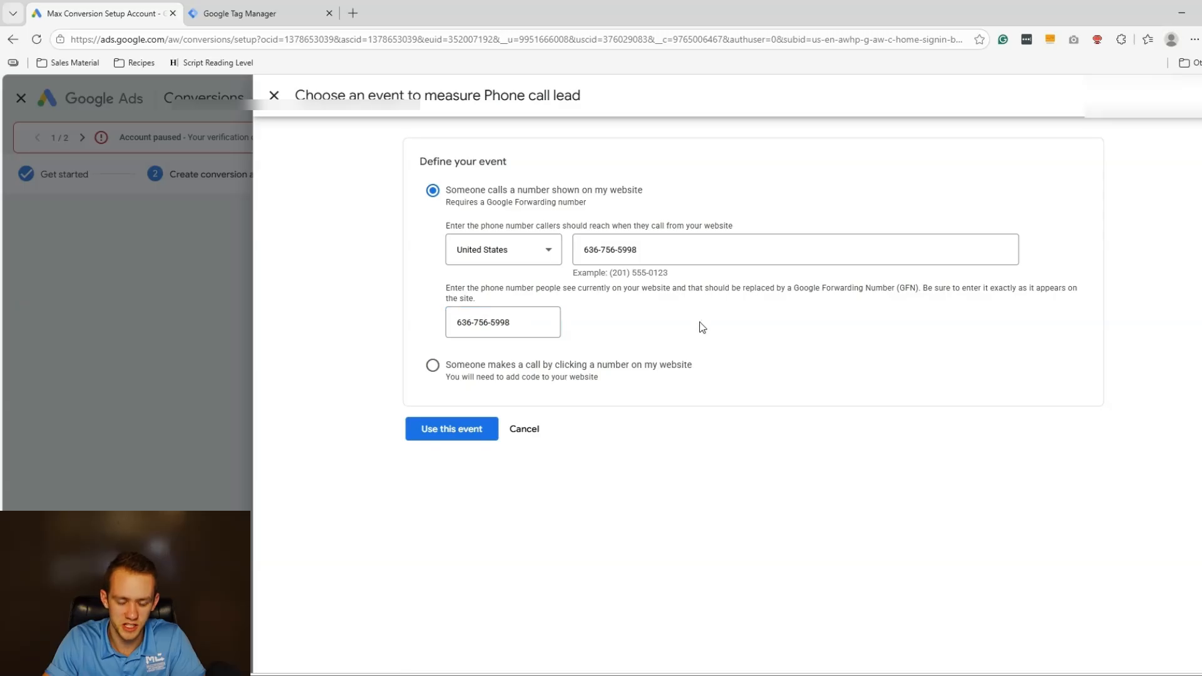
drag(655, 249, 599, 251)
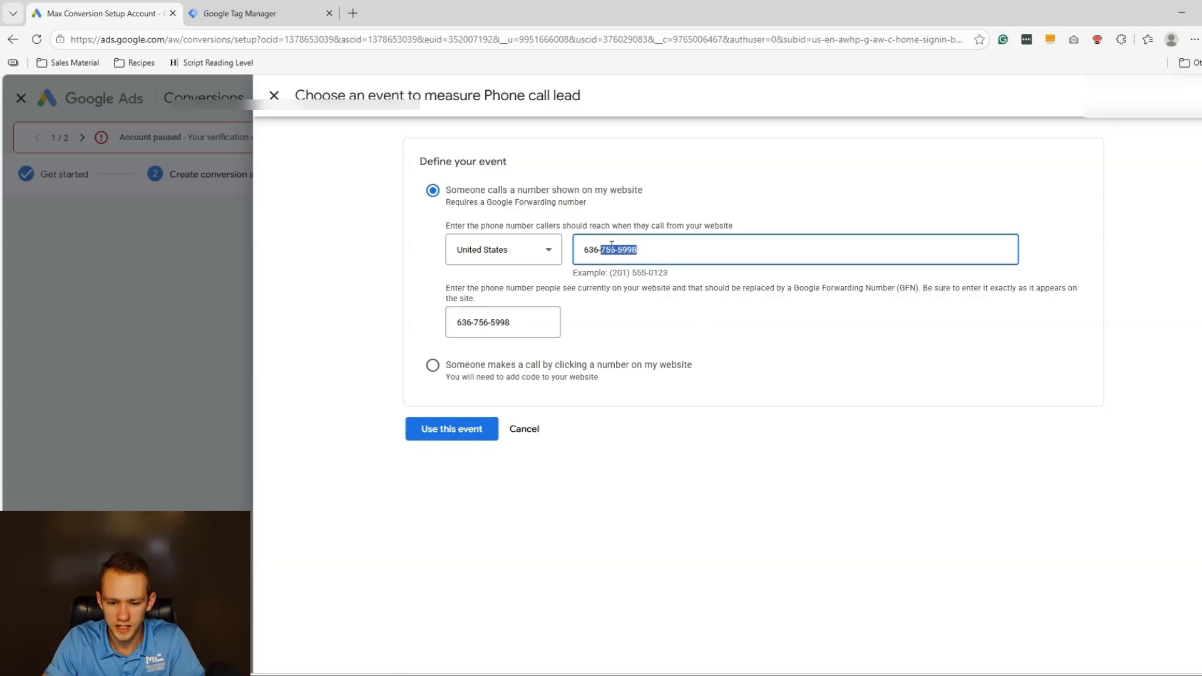
click(610, 250)
drag(520, 323, 363, 316)
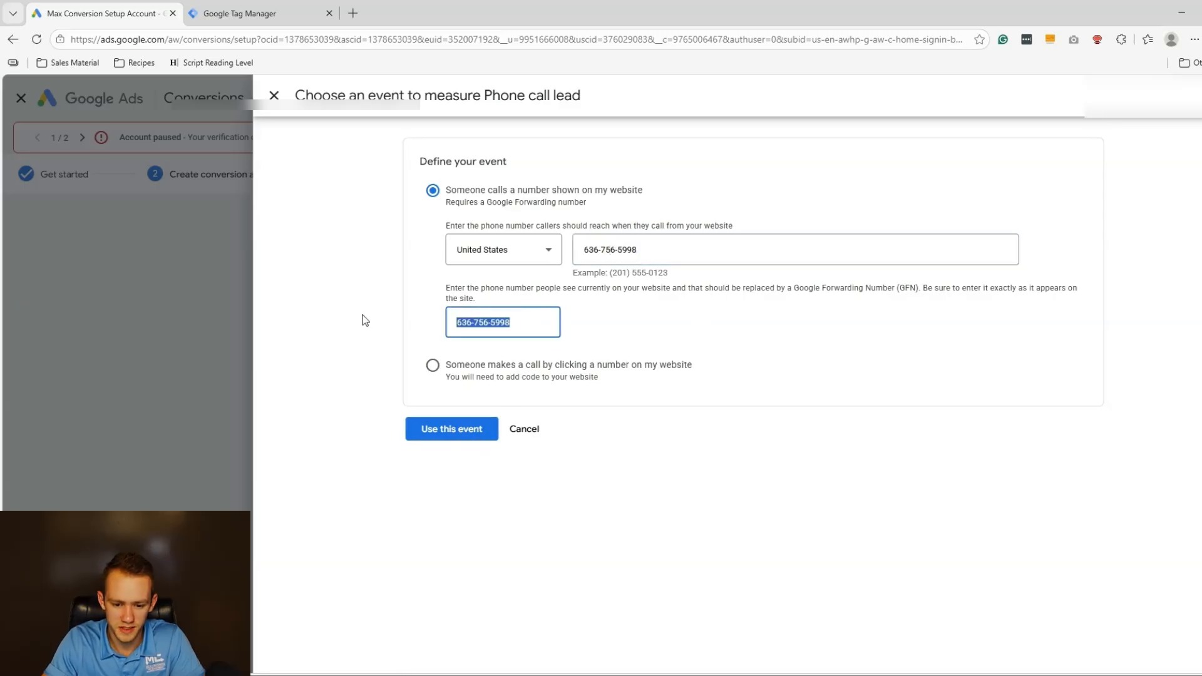
click(382, 310)
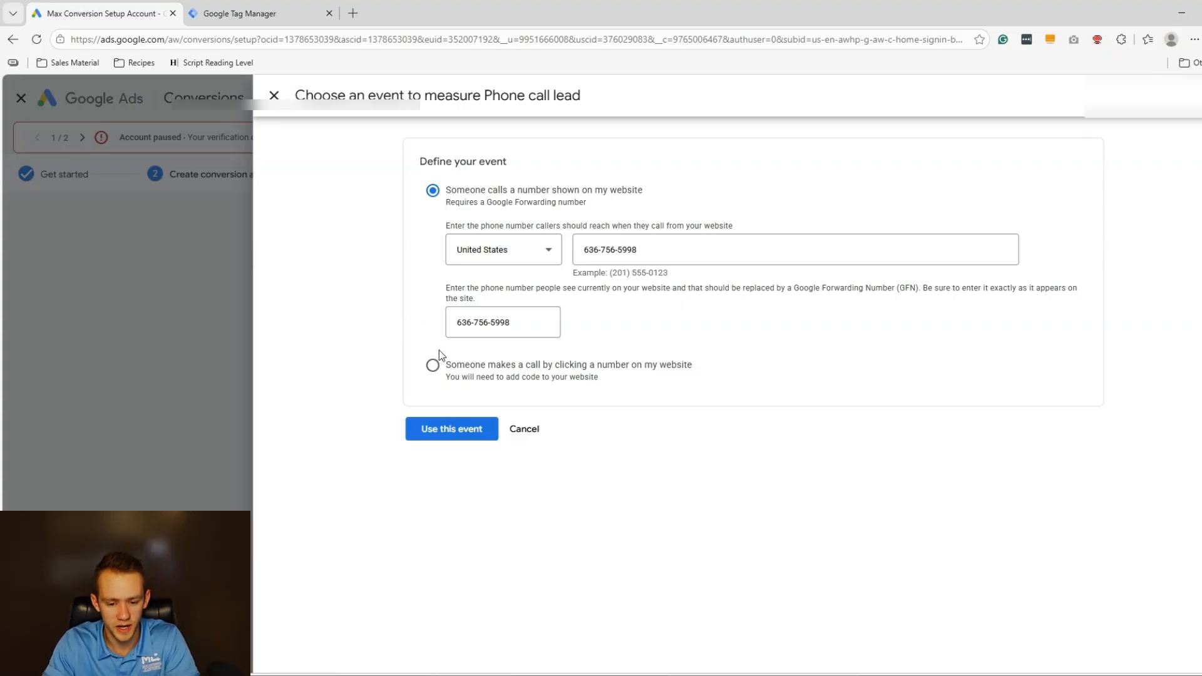
click(477, 425)
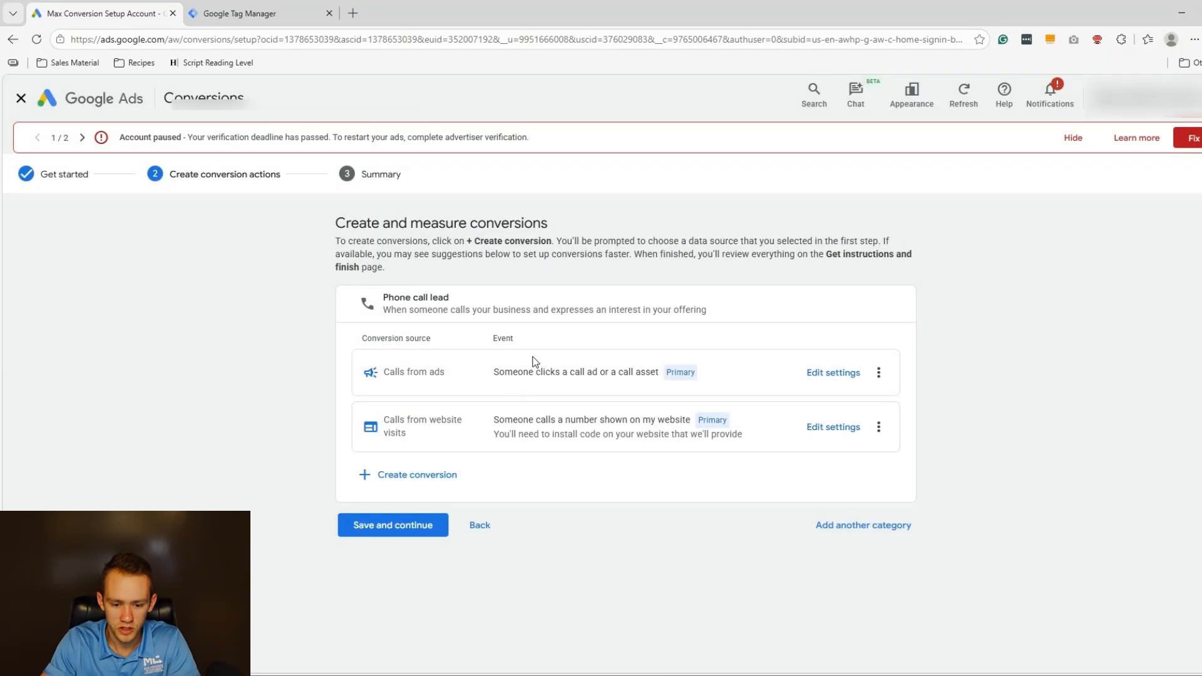
Rename the website calls conversion to 'Call from the website/landing page'.
click(832, 426)
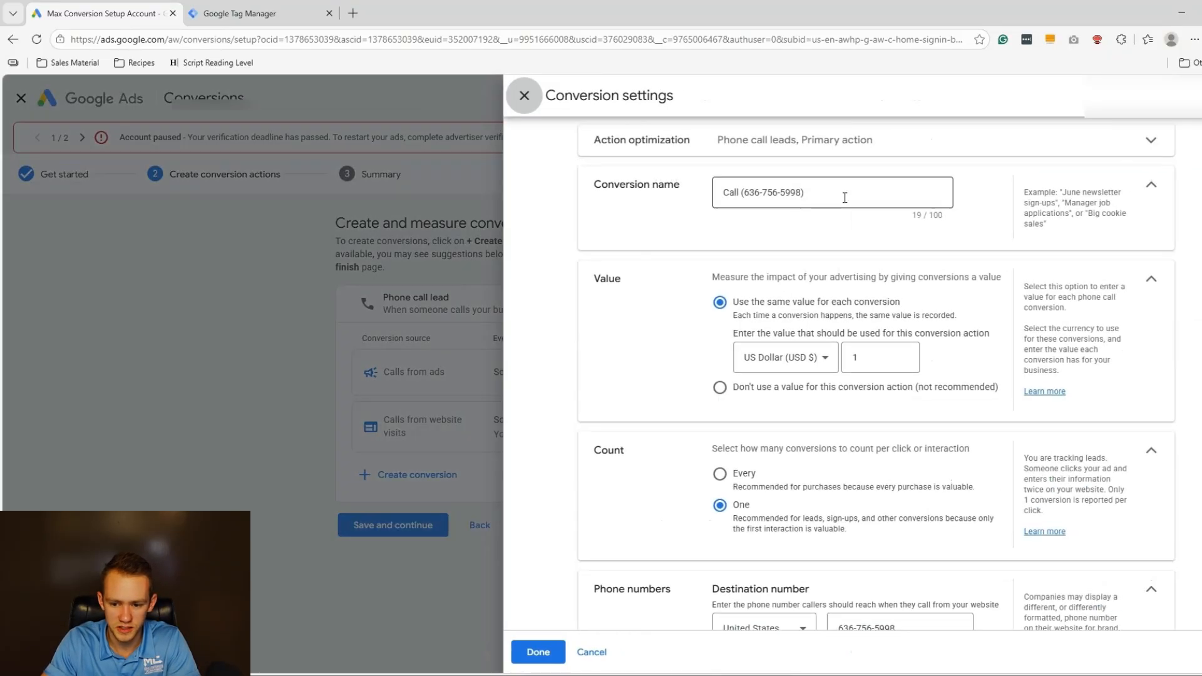
drag(845, 195, 601, 190)
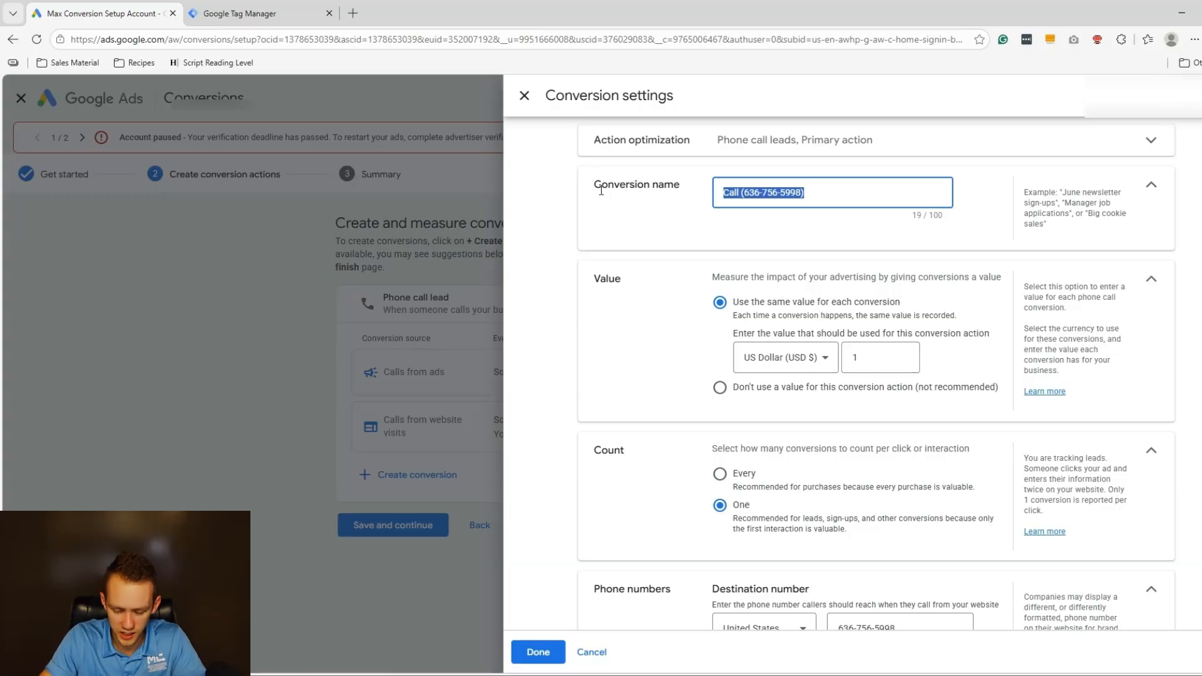
text(C)
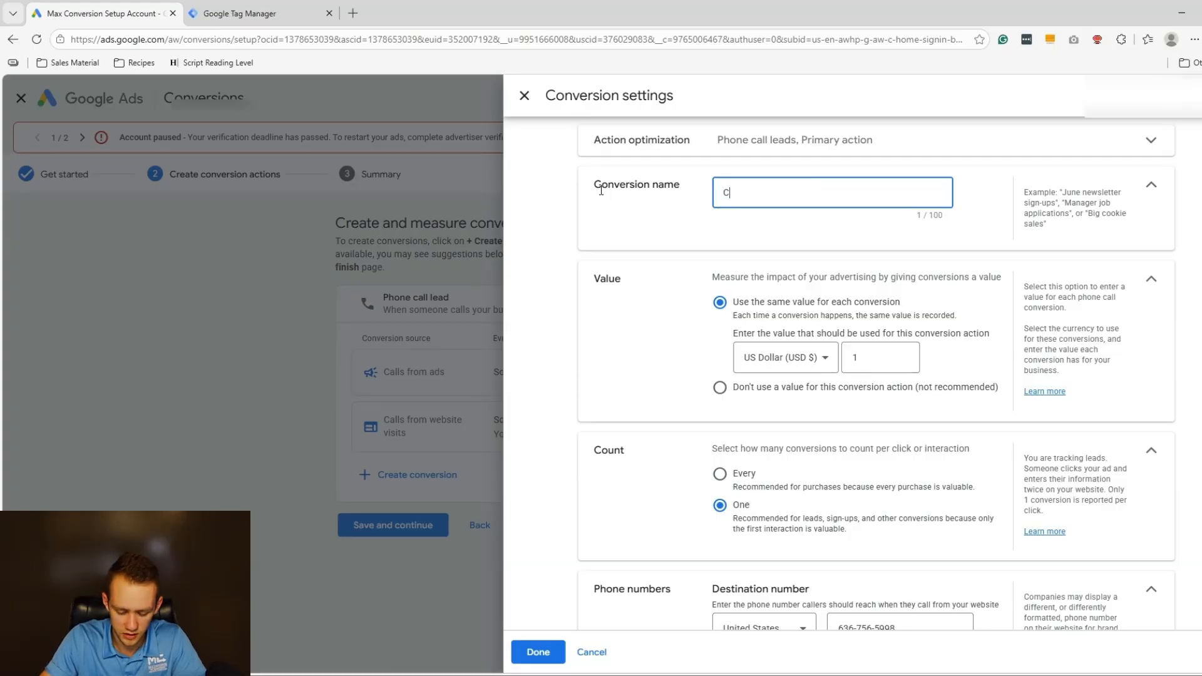
text(all from the website/ladning)
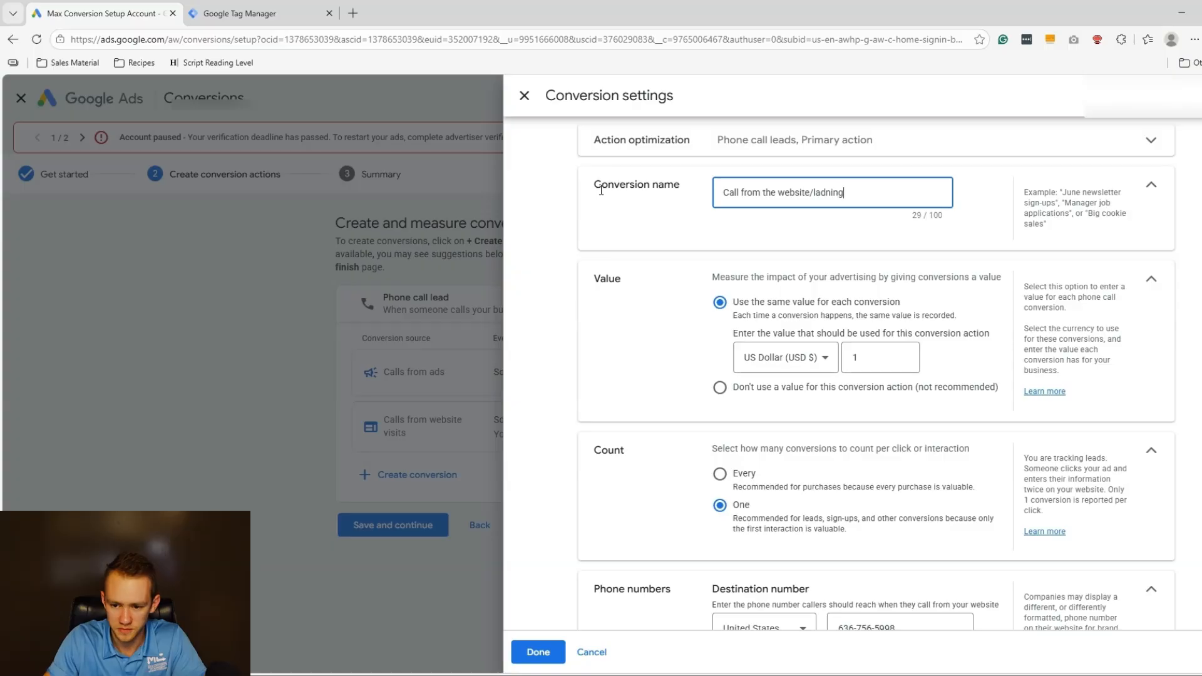
key(ctrl+shift+Left)
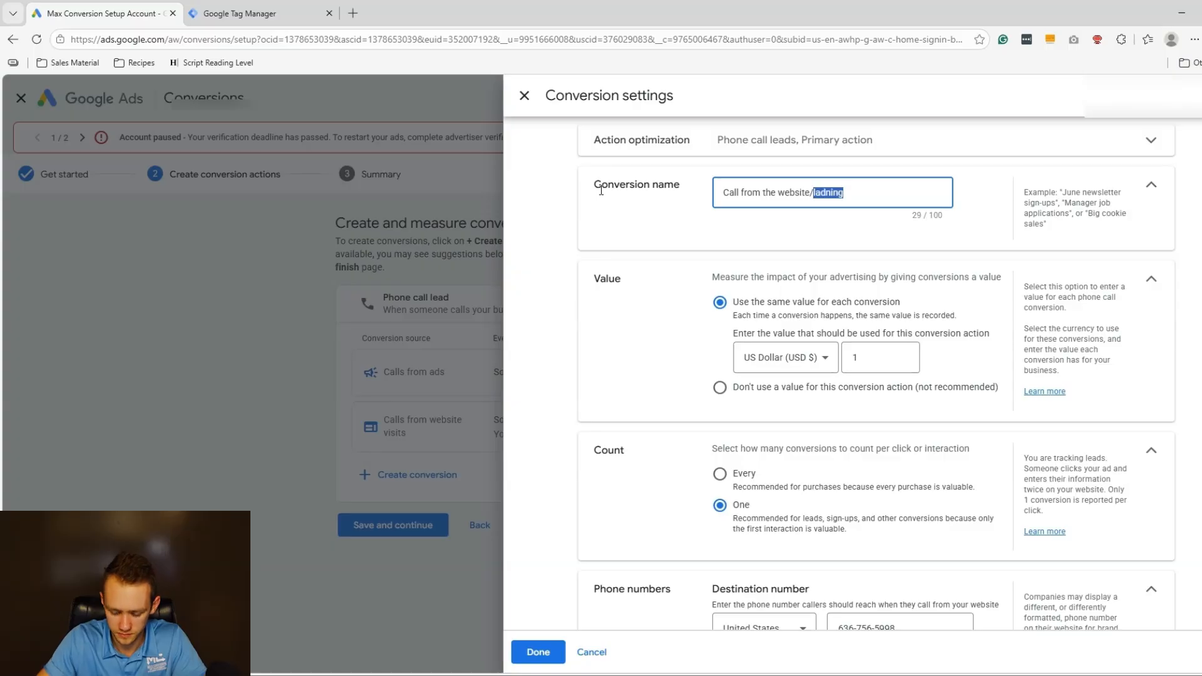
text(landing page)
key(Tab)
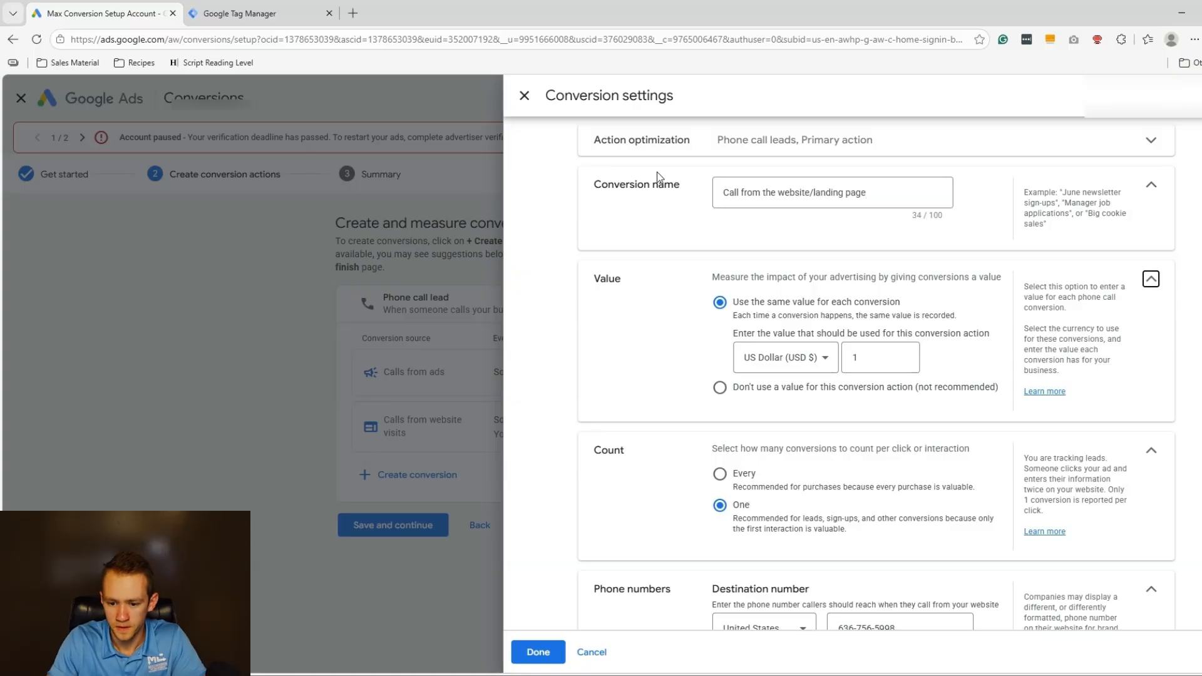
Give the conversion no value, choose Last click attribution, and save the settings.
click(783, 391)
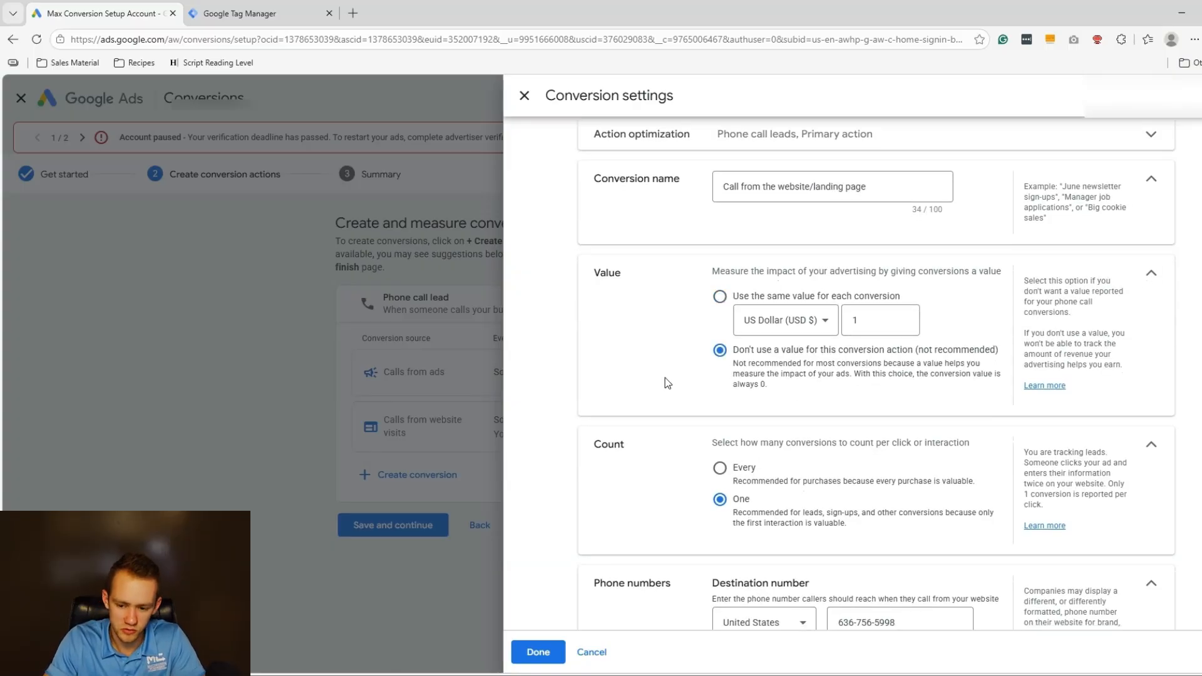
scroll(778, 395, down, 4)
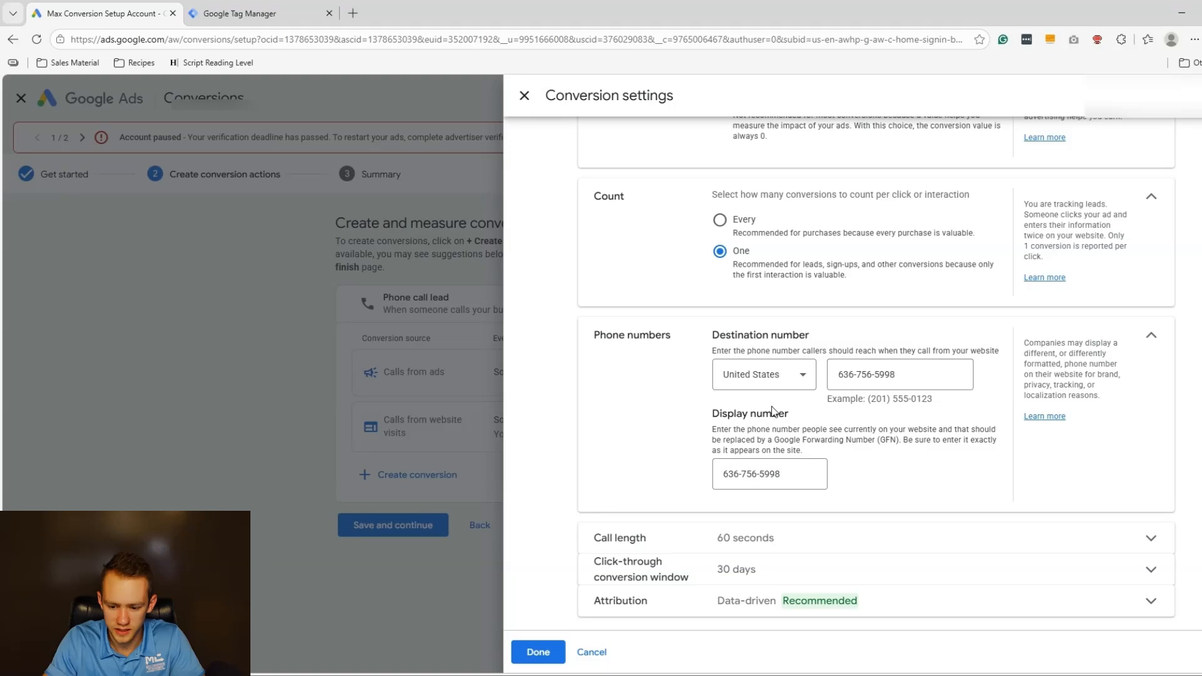
click(749, 545)
scroll(765, 489, down, 1)
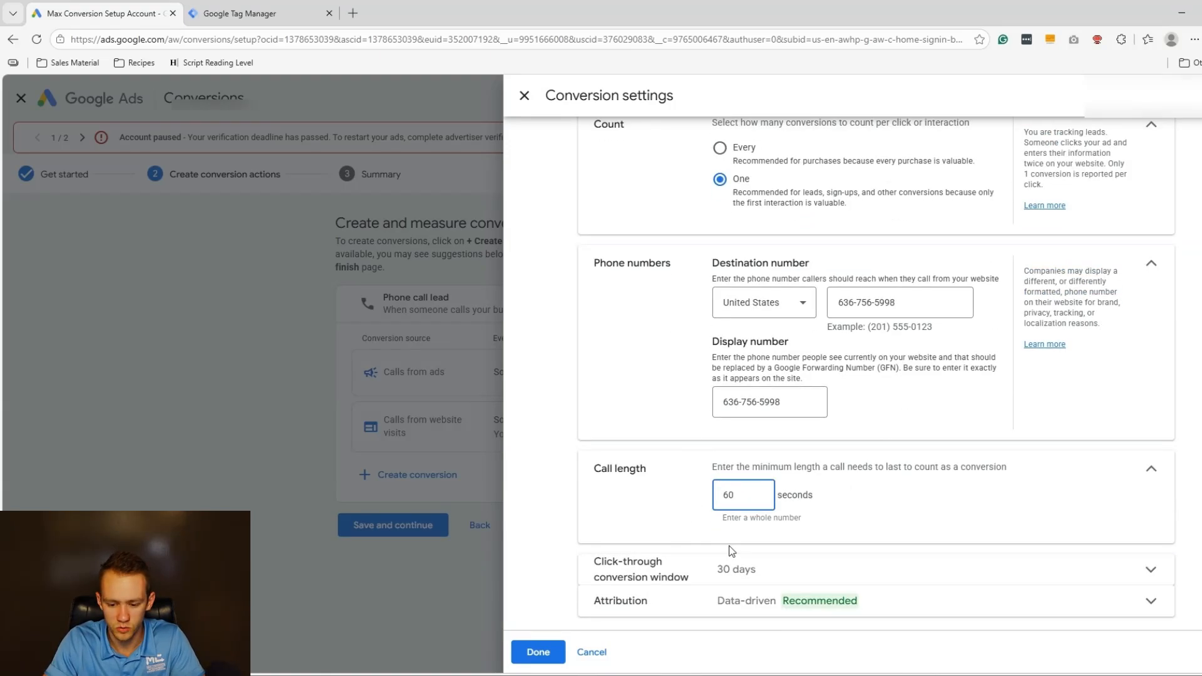
click(736, 609)
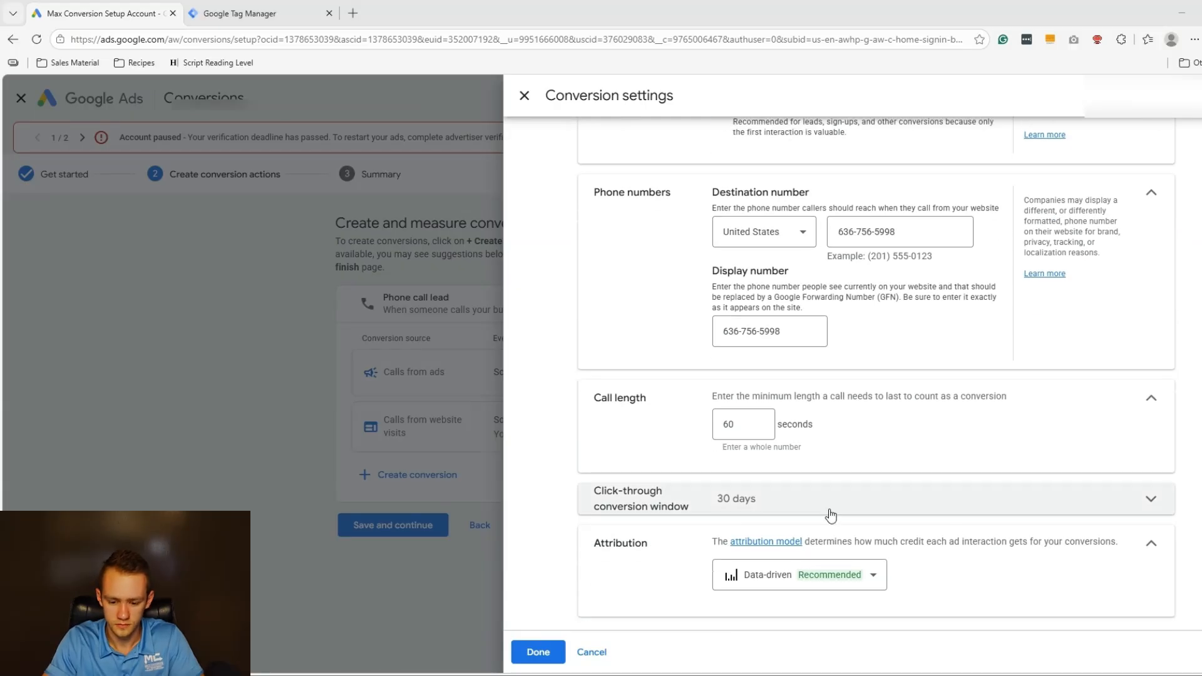
click(801, 587)
click(767, 446)
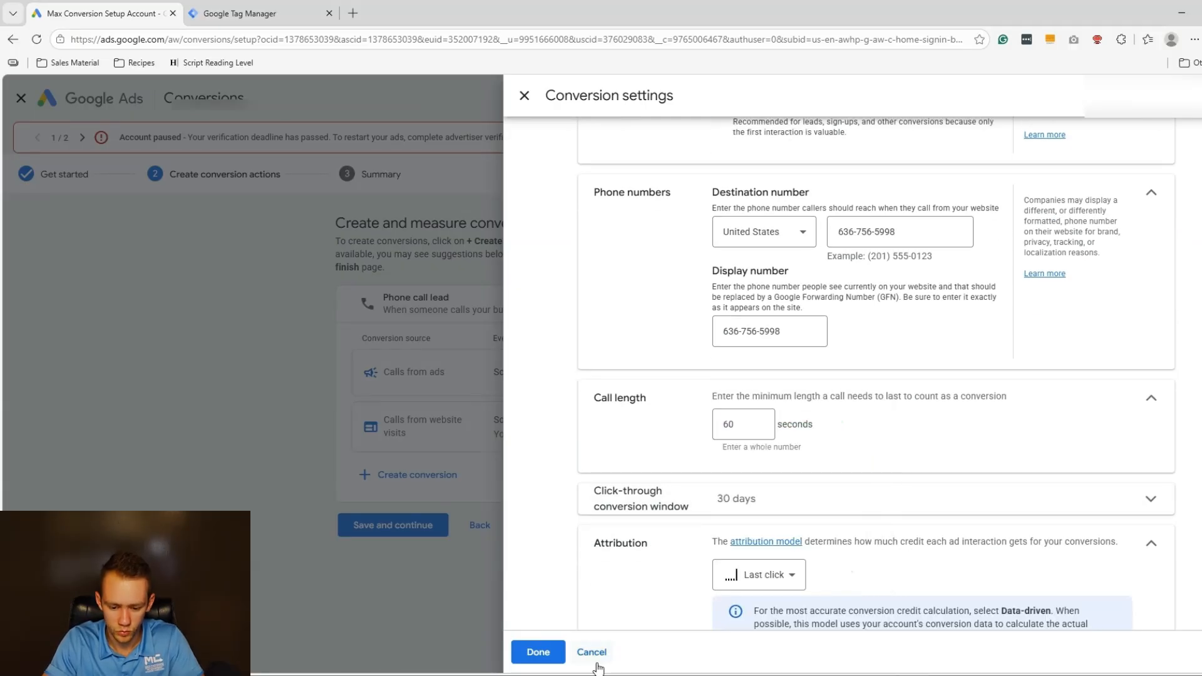
click(535, 653)
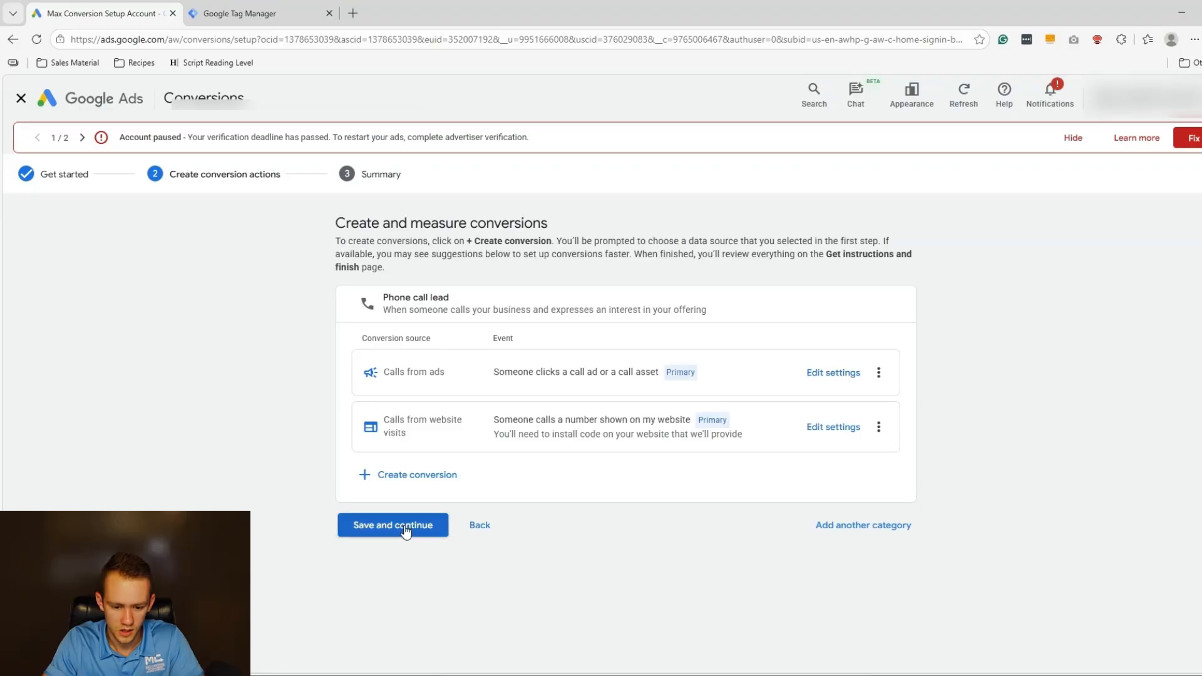
Save and finish creating the two phone call conversions.
click(408, 529)
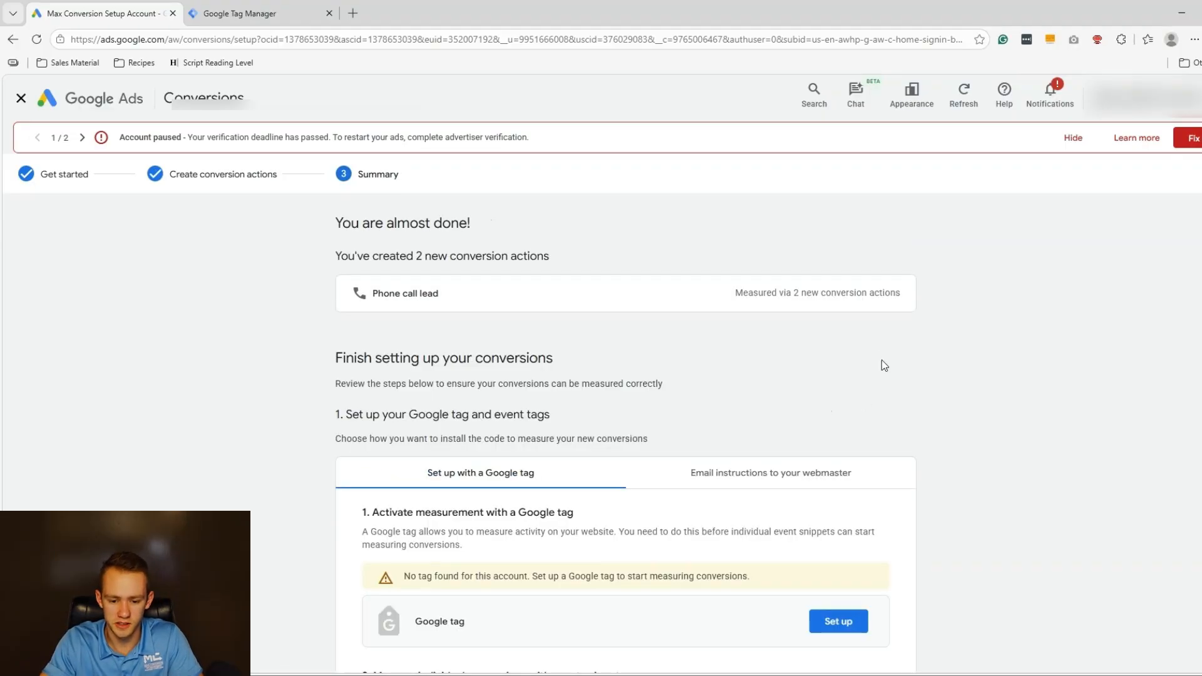
scroll(637, 430, down, 5)
scroll(626, 432, down, 3)
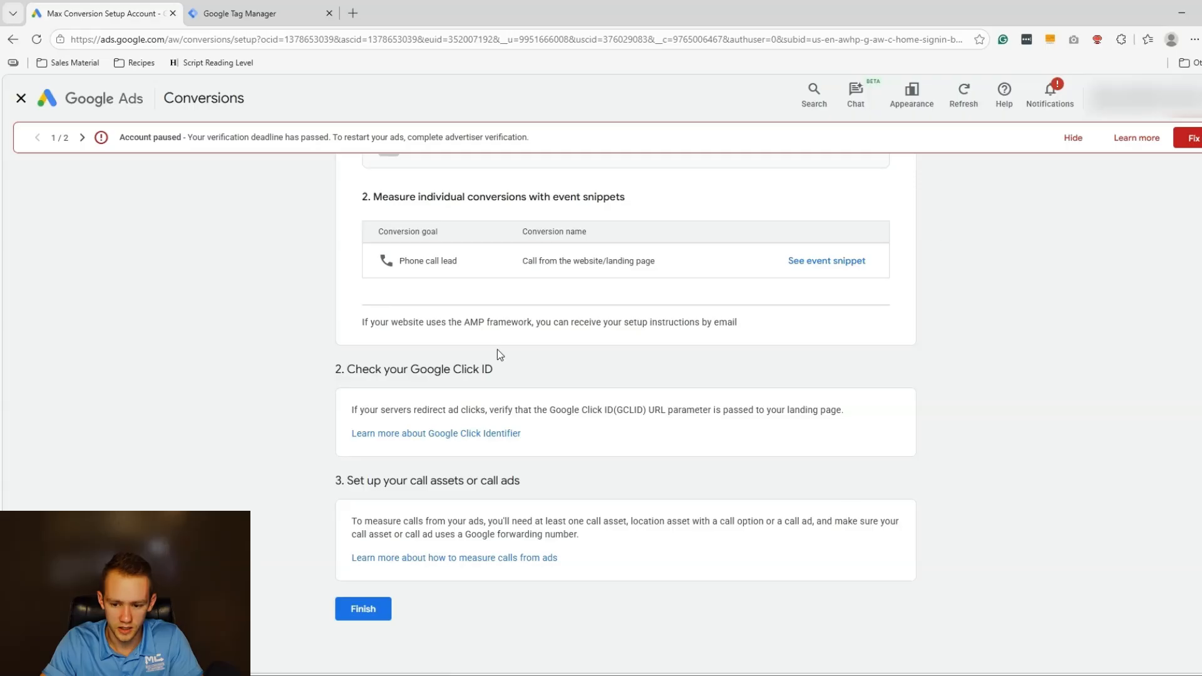
click(383, 602)
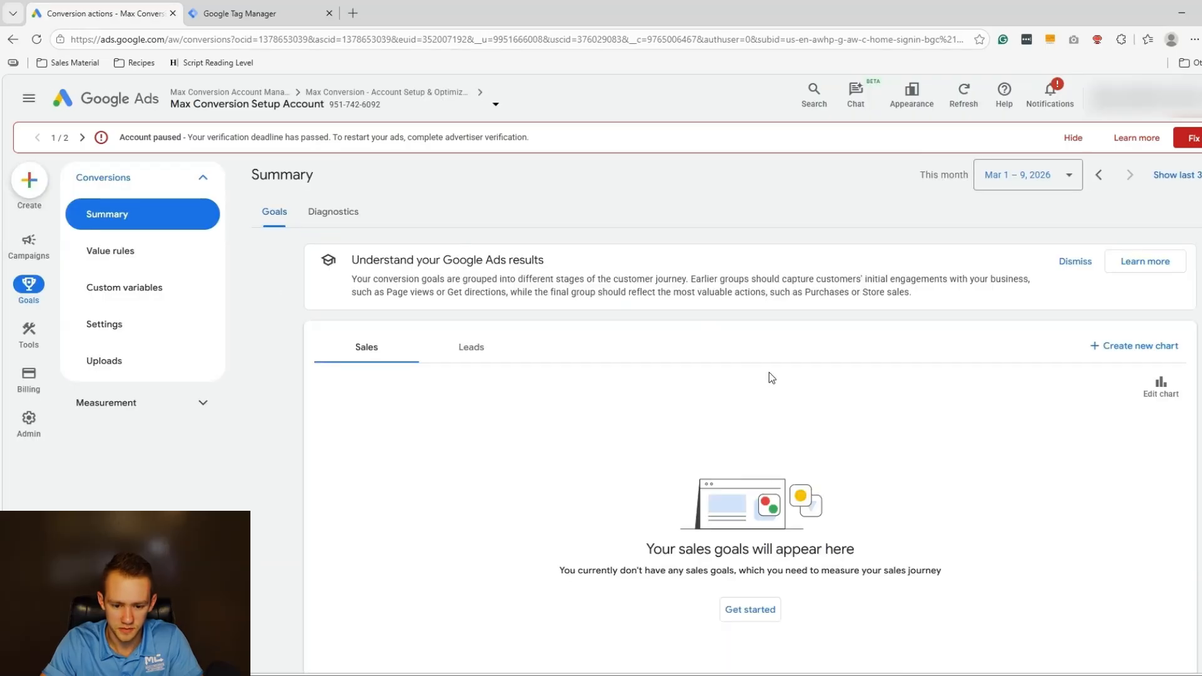
scroll(876, 376, down, 5)
Start a new conversion action in the Submit lead form category.
click(1118, 406)
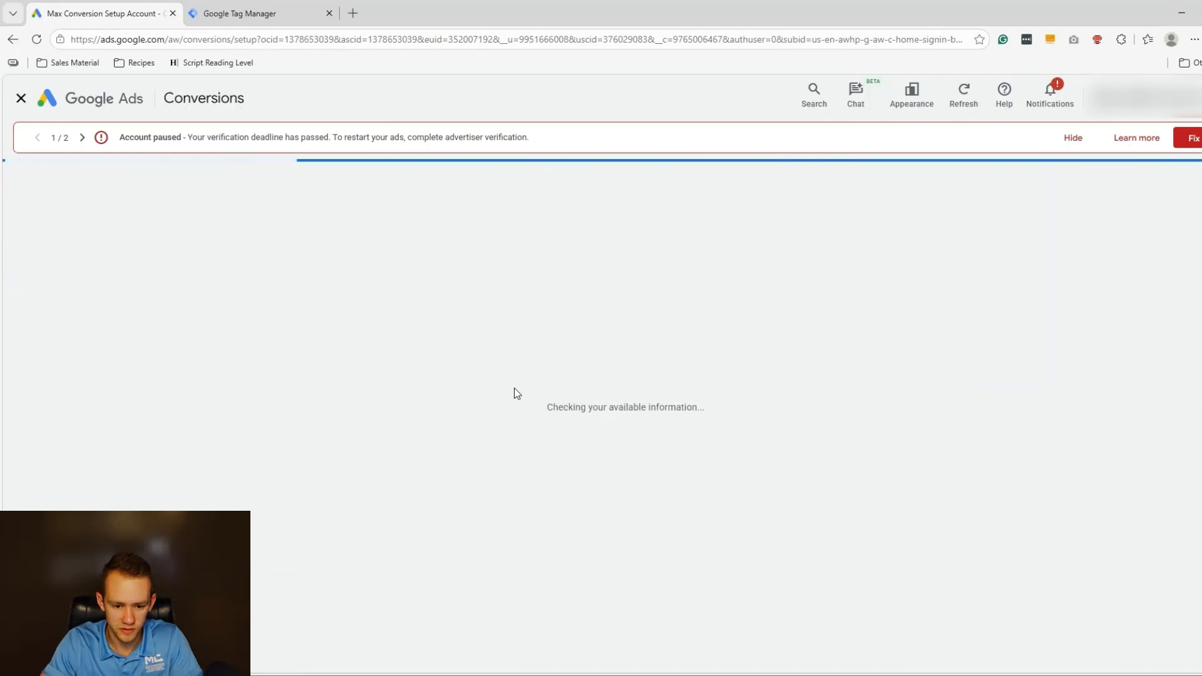
scroll(508, 389, down, 5)
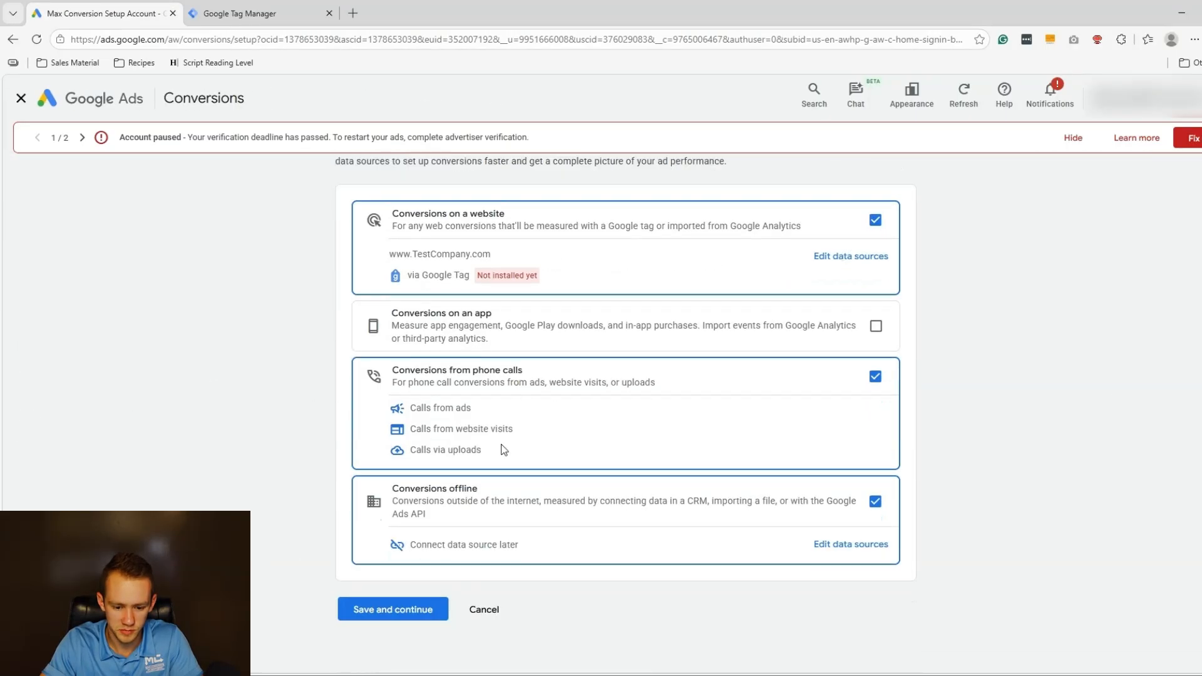
click(438, 612)
click(431, 497)
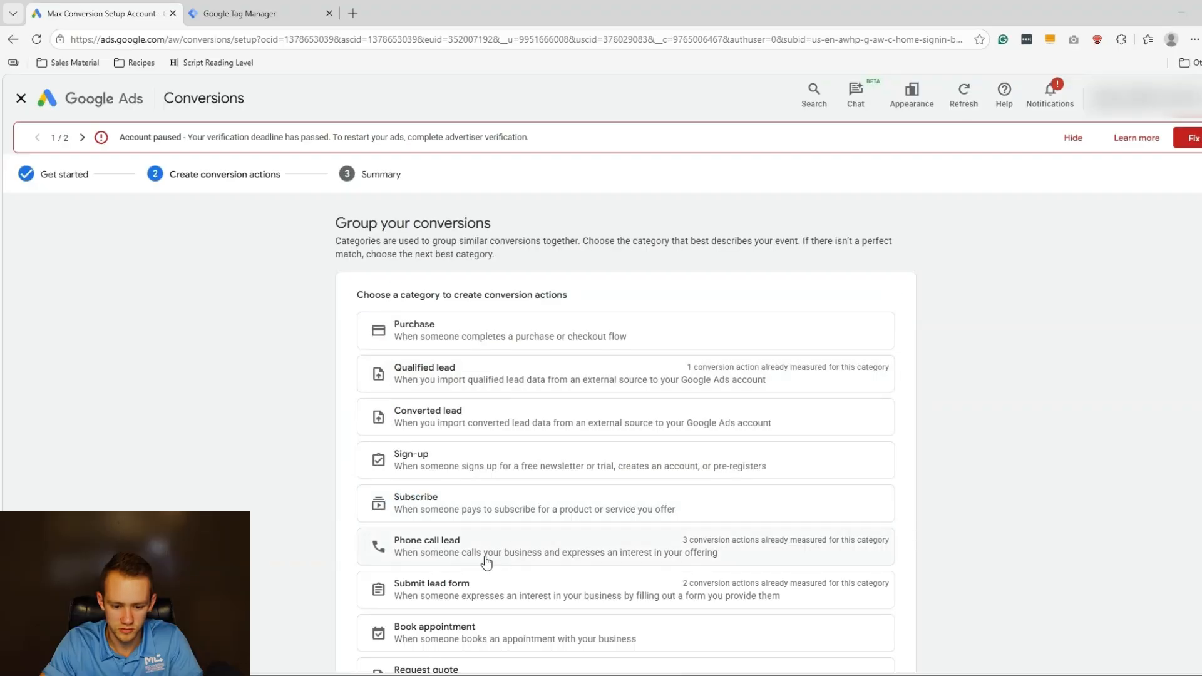
click(495, 582)
click(611, 356)
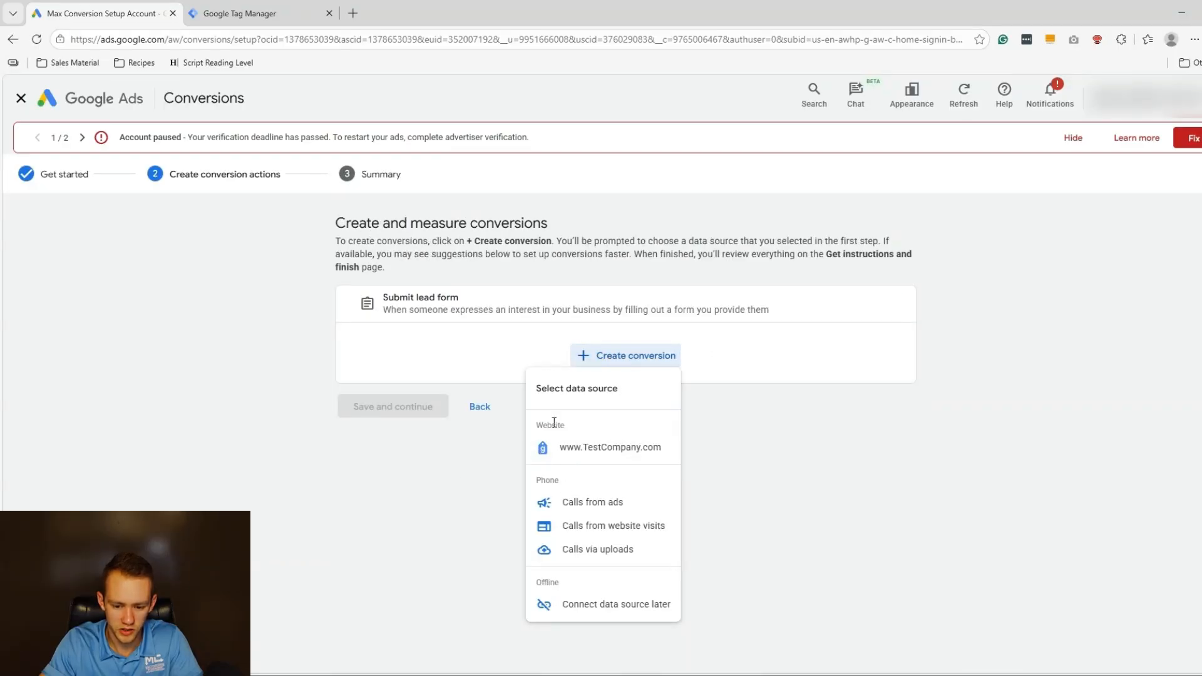
drag(552, 424, 537, 425)
click(619, 449)
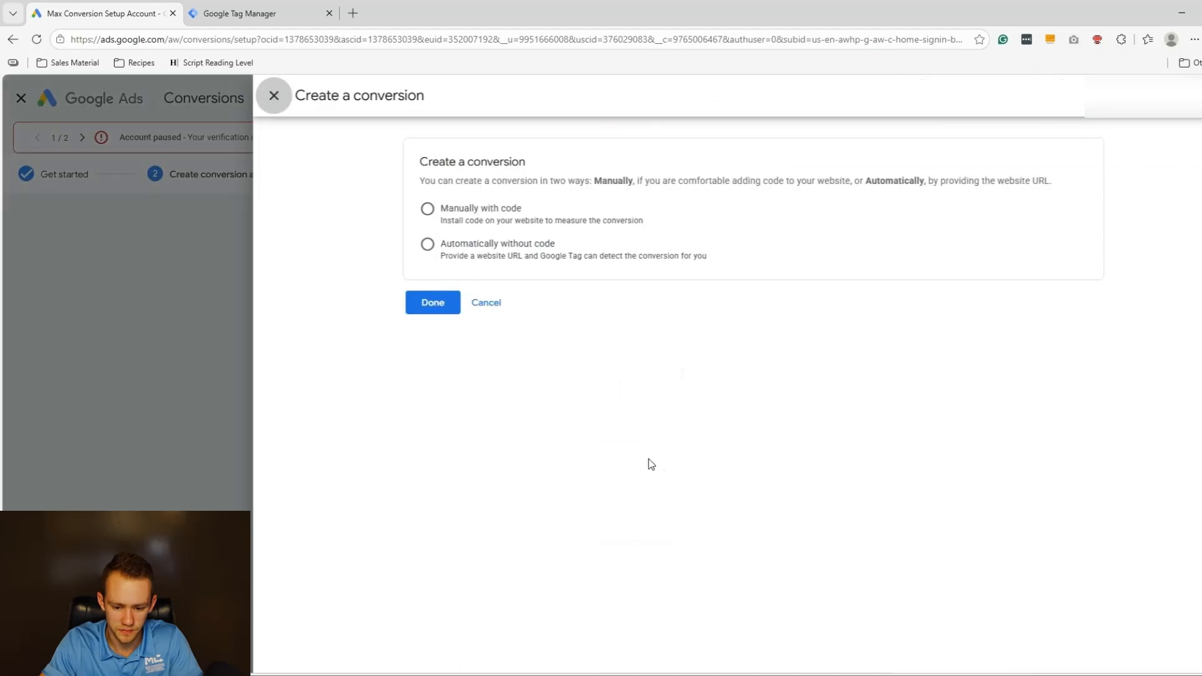
click(504, 209)
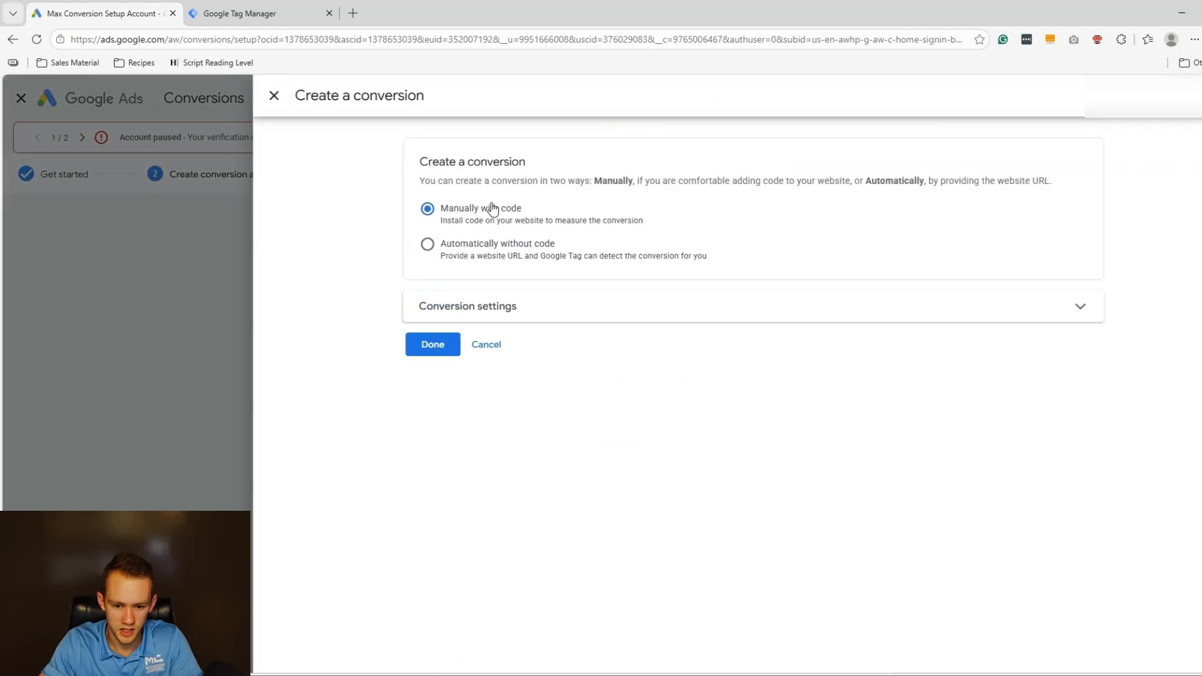
click(476, 307)
scroll(629, 373, down, 1)
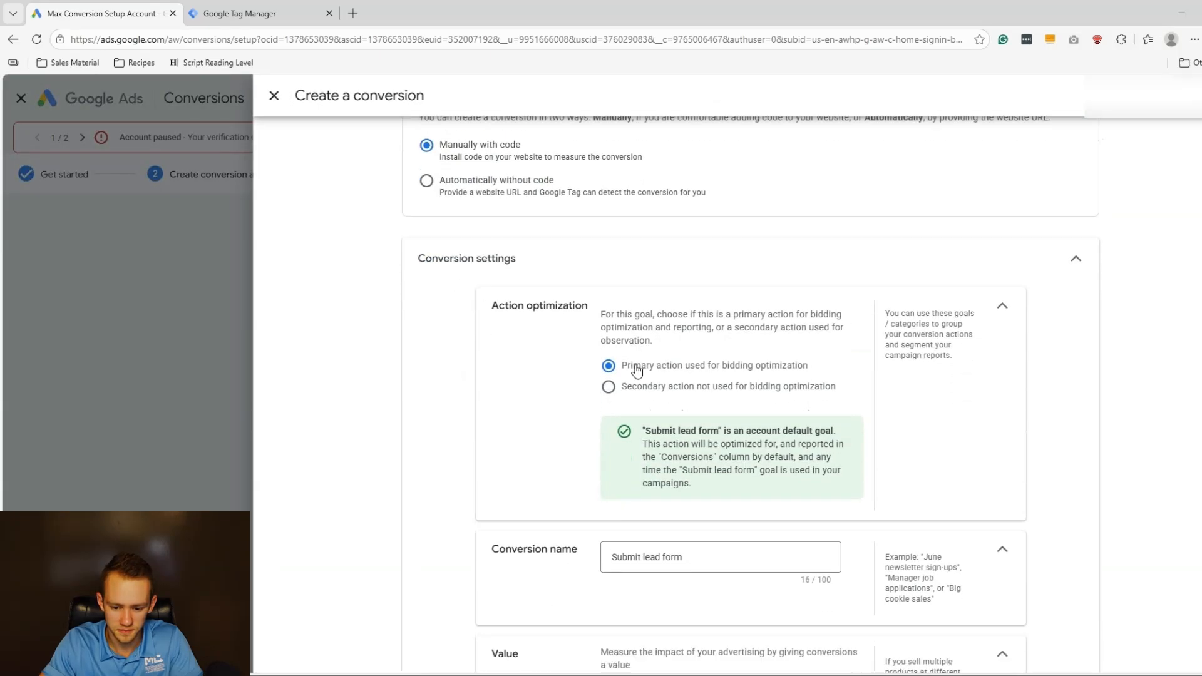
drag(623, 373, 750, 365)
scroll(703, 335, down, 5)
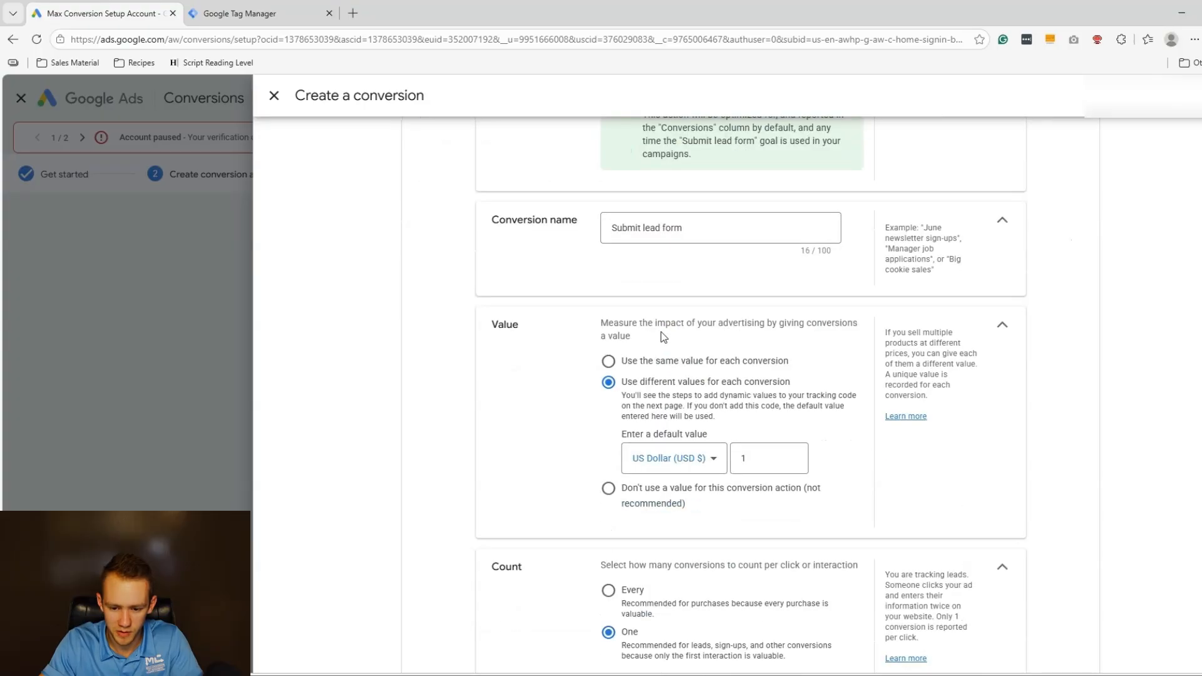
drag(699, 227, 412, 254)
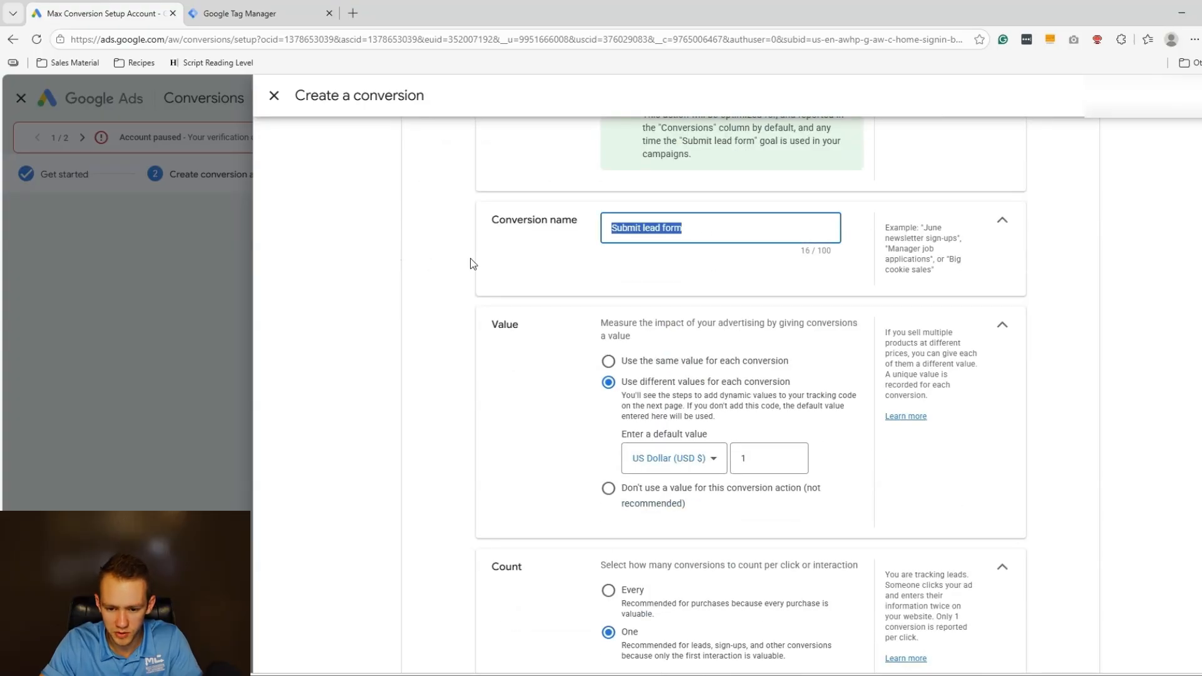
click(649, 509)
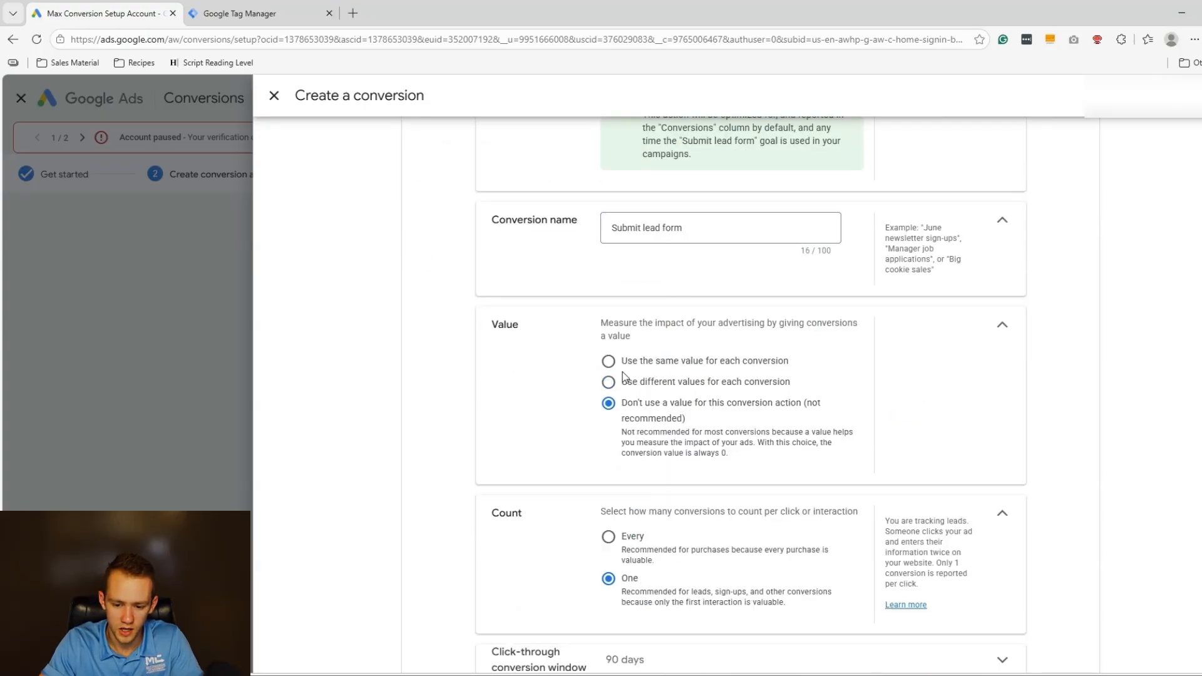
Set attribution to Last click, save the lead form conversion, and continue to the summary.
scroll(657, 401, down, 2)
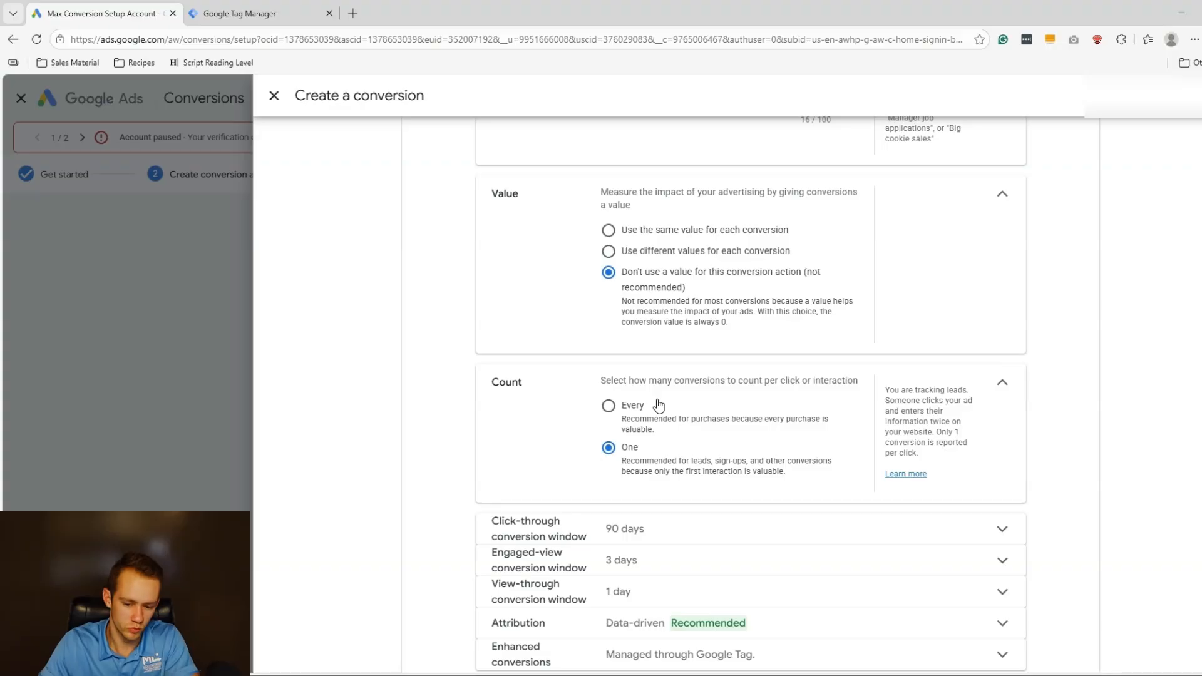
scroll(659, 404, down, 2)
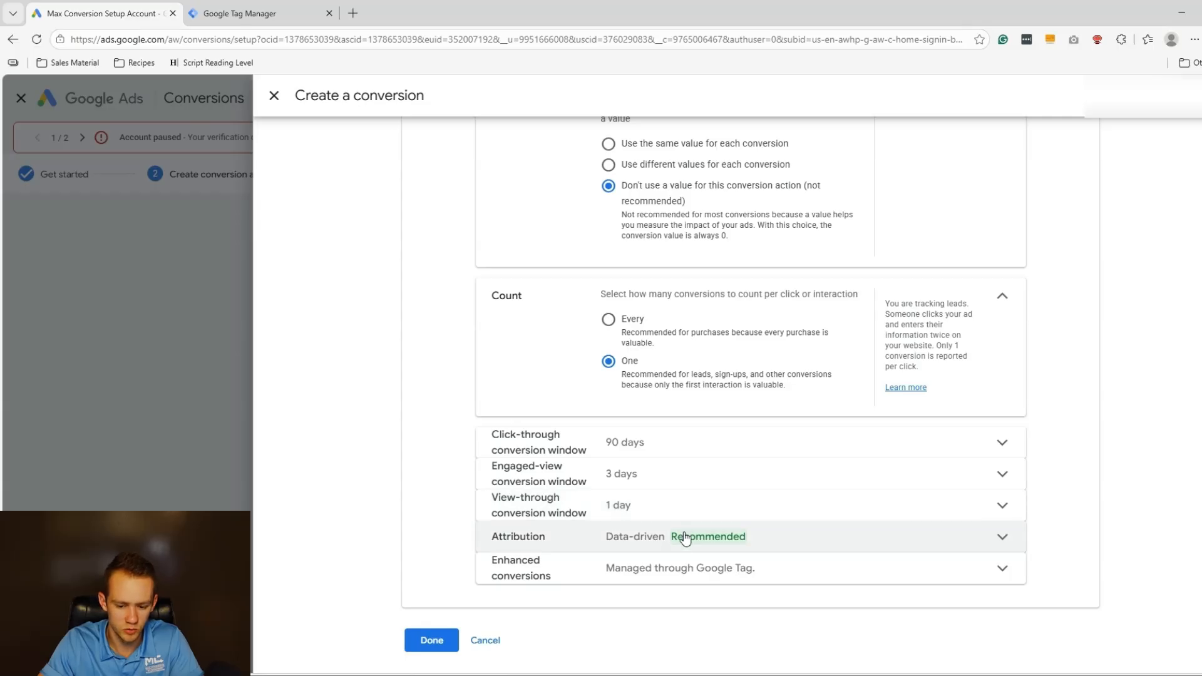
click(655, 550)
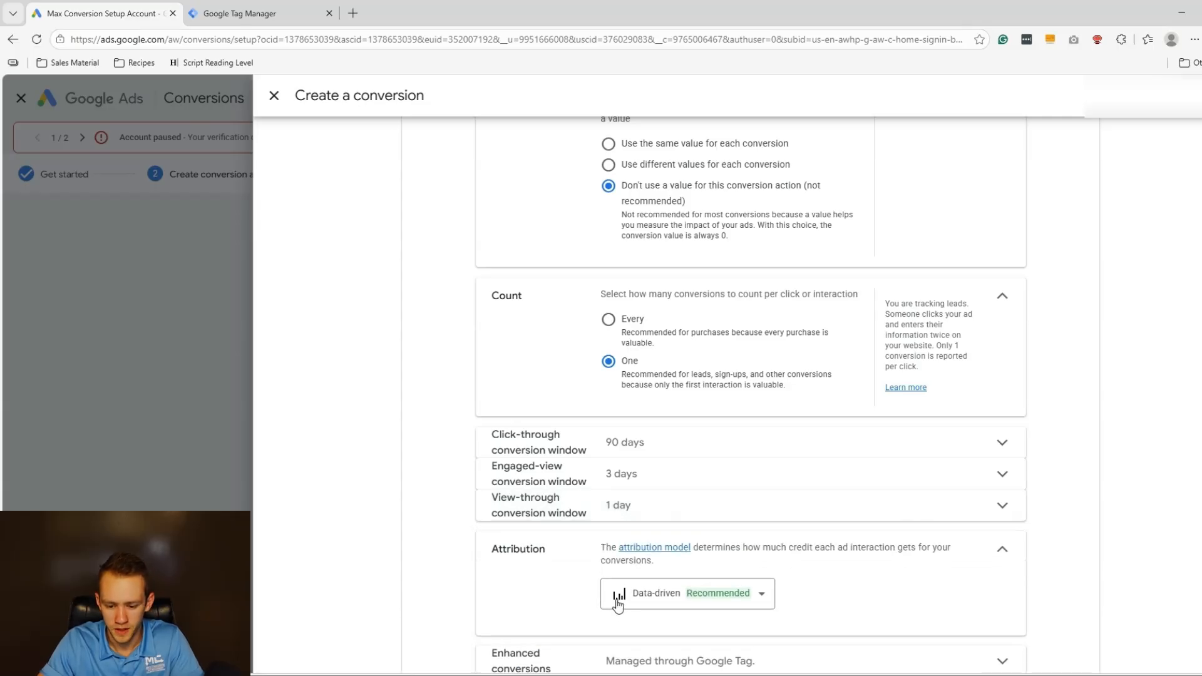
click(619, 596)
click(645, 461)
scroll(437, 670, down, 3)
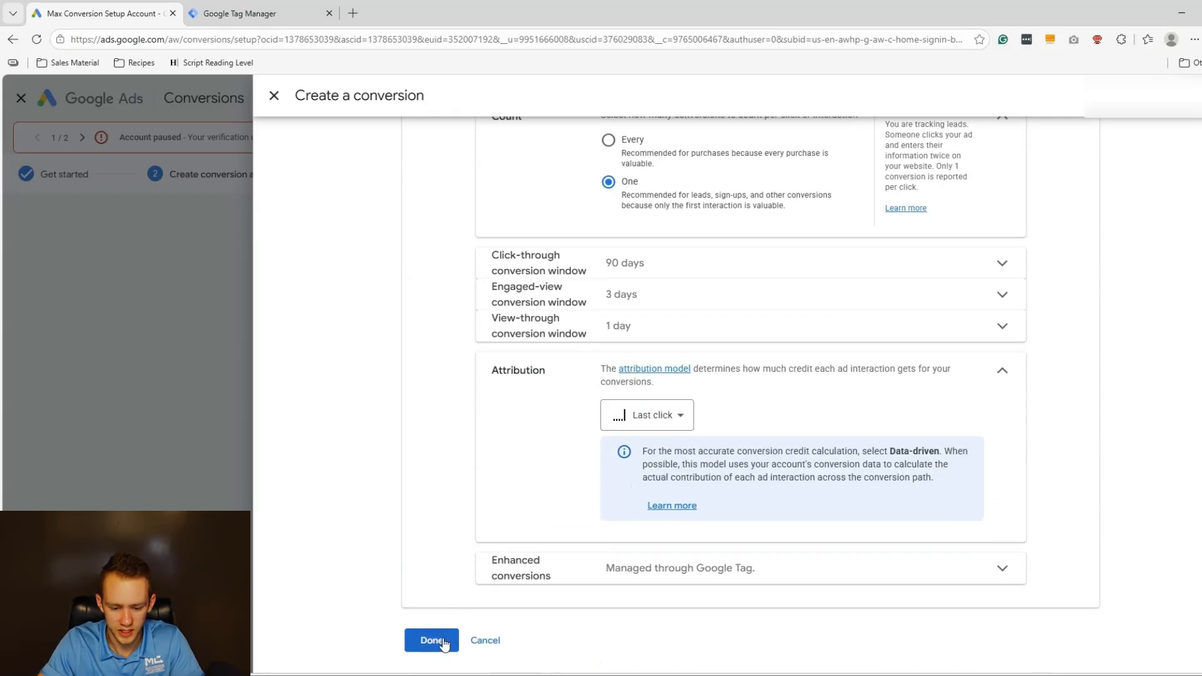
click(431, 640)
click(413, 476)
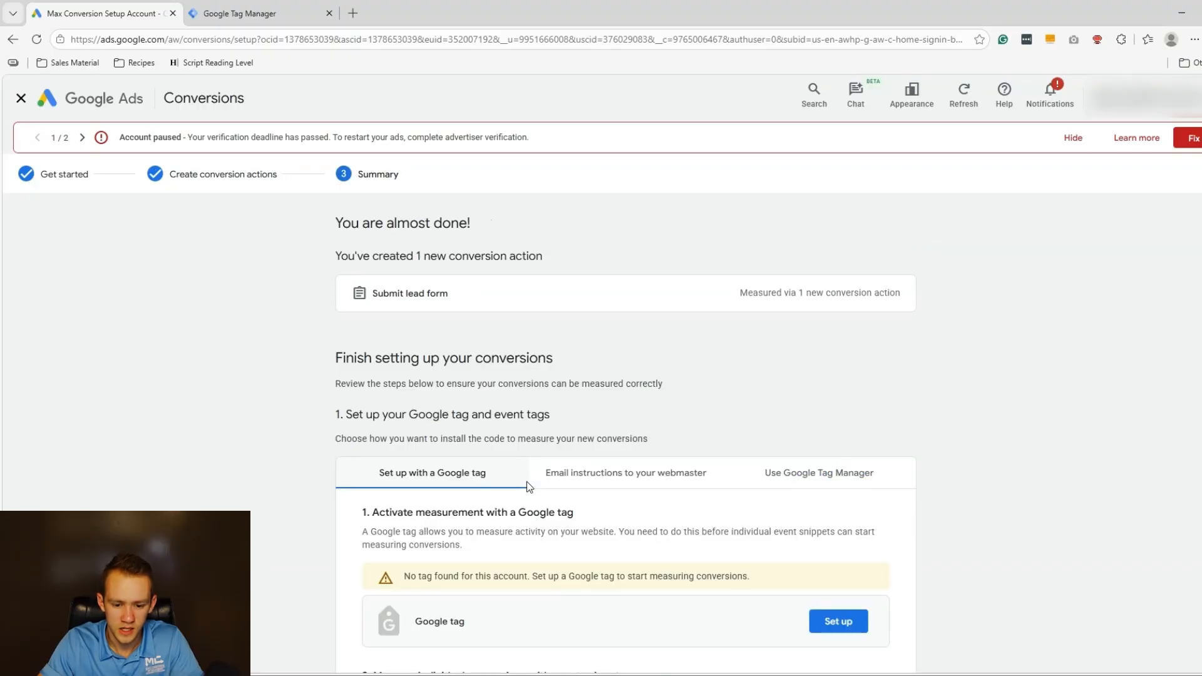
Review the 'You are almost done' summary, then switch to the Google Tag Manager tab.
scroll(526, 485, down, 5)
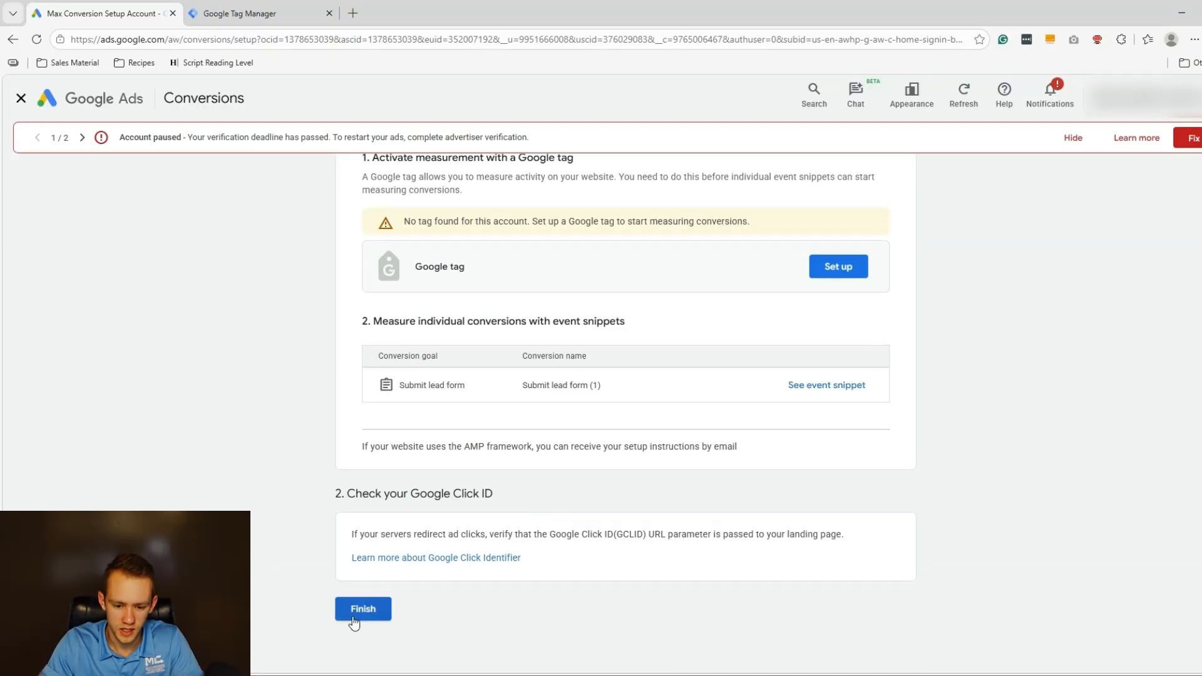
scroll(643, 511, up, 3)
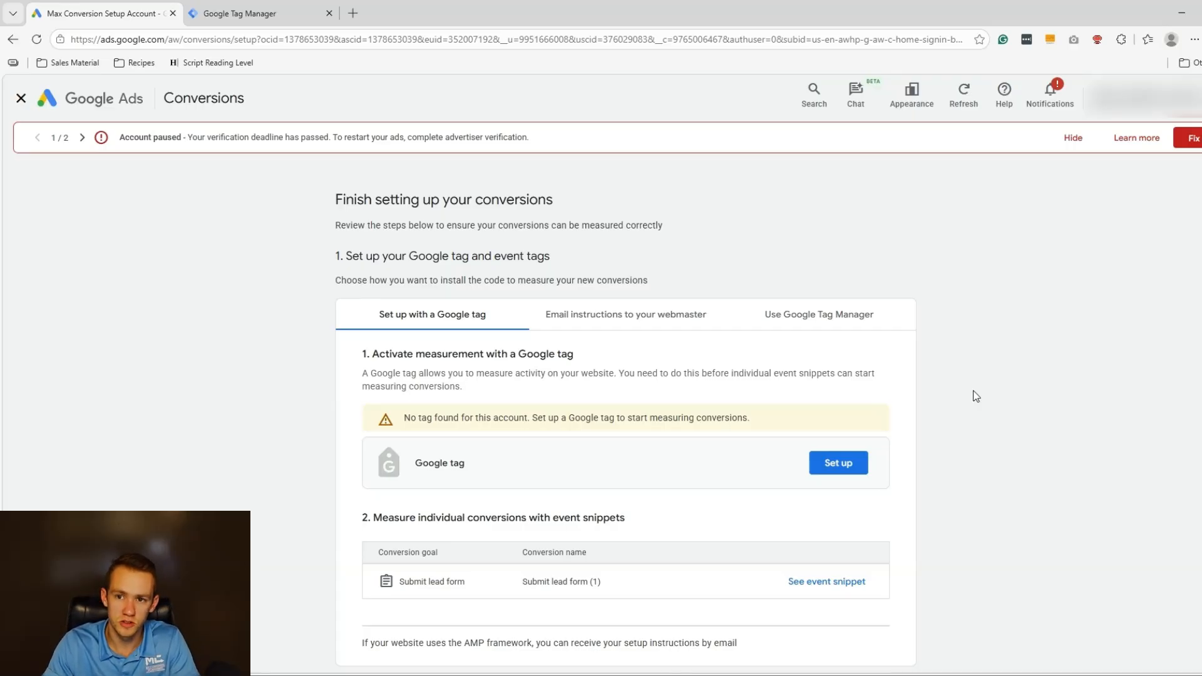
key(ctrl+Tab)
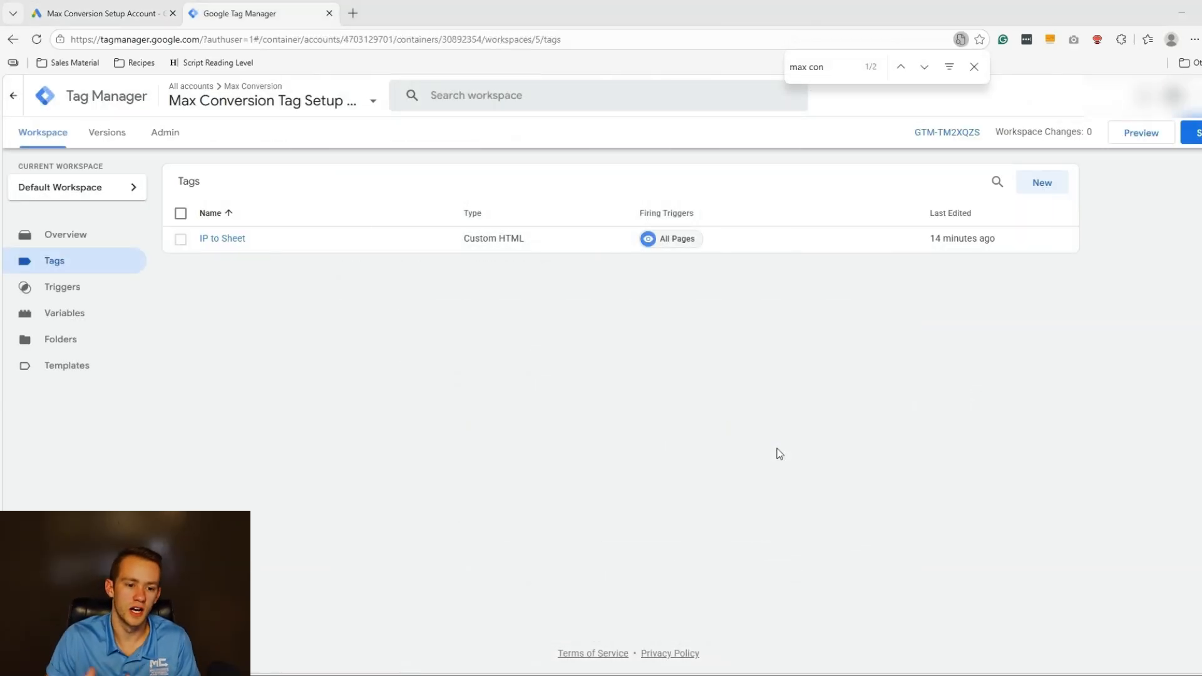
click(175, 132)
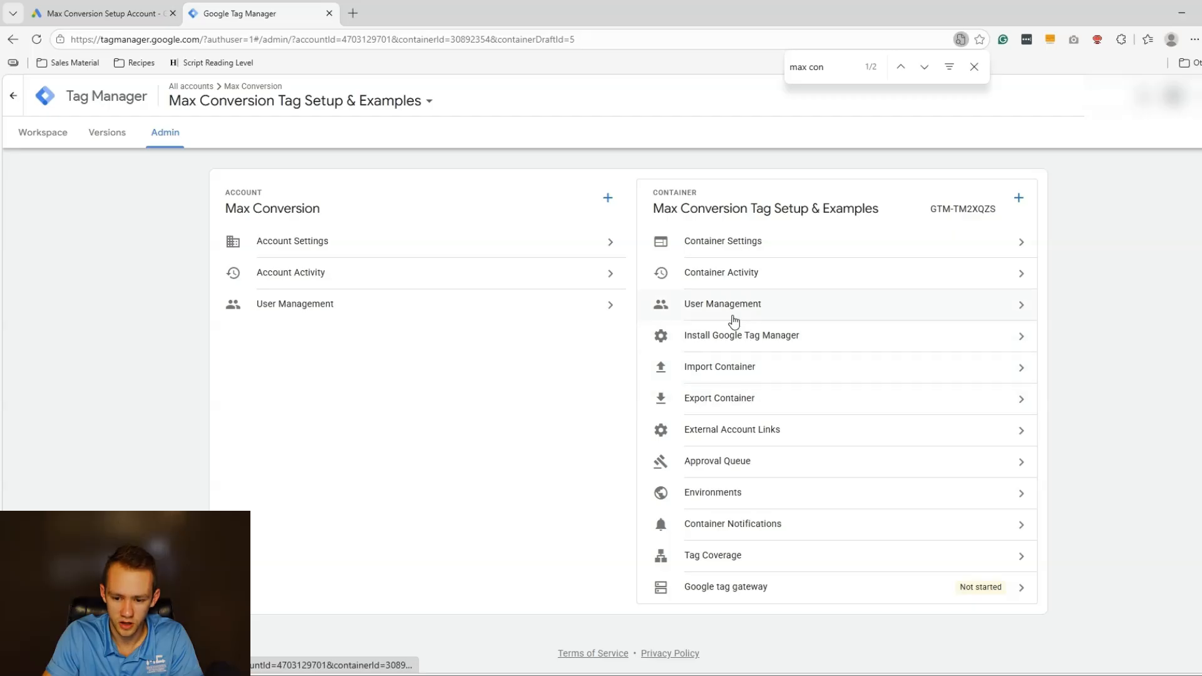
click(741, 335)
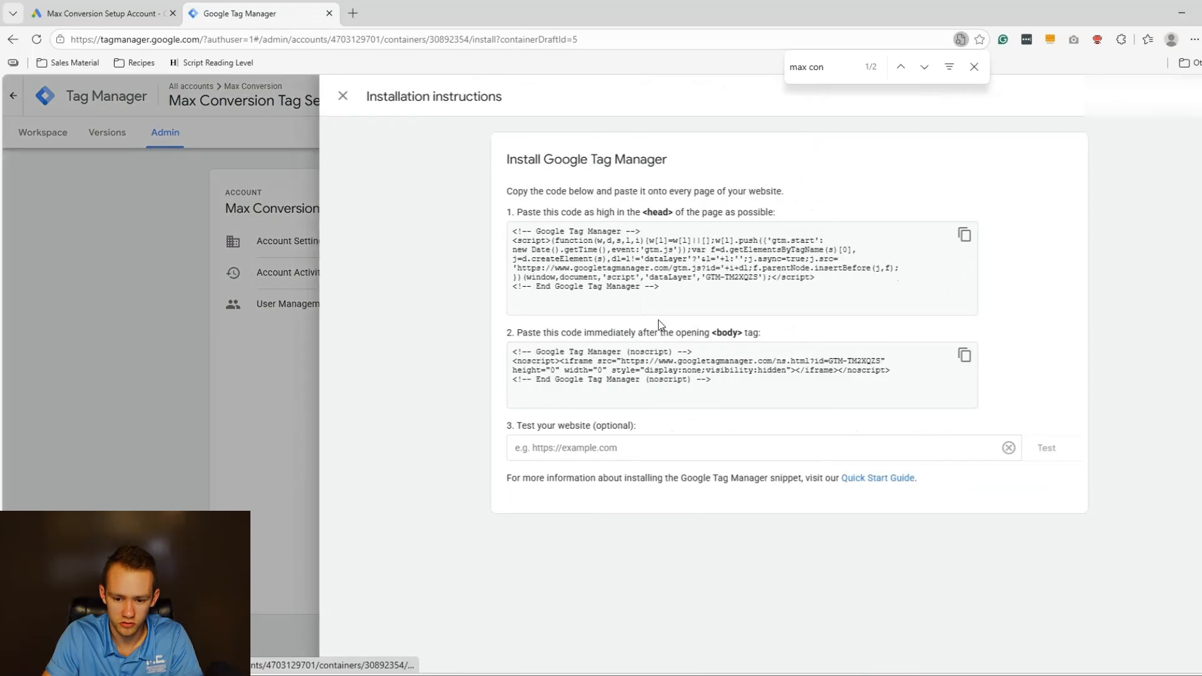
click(720, 307)
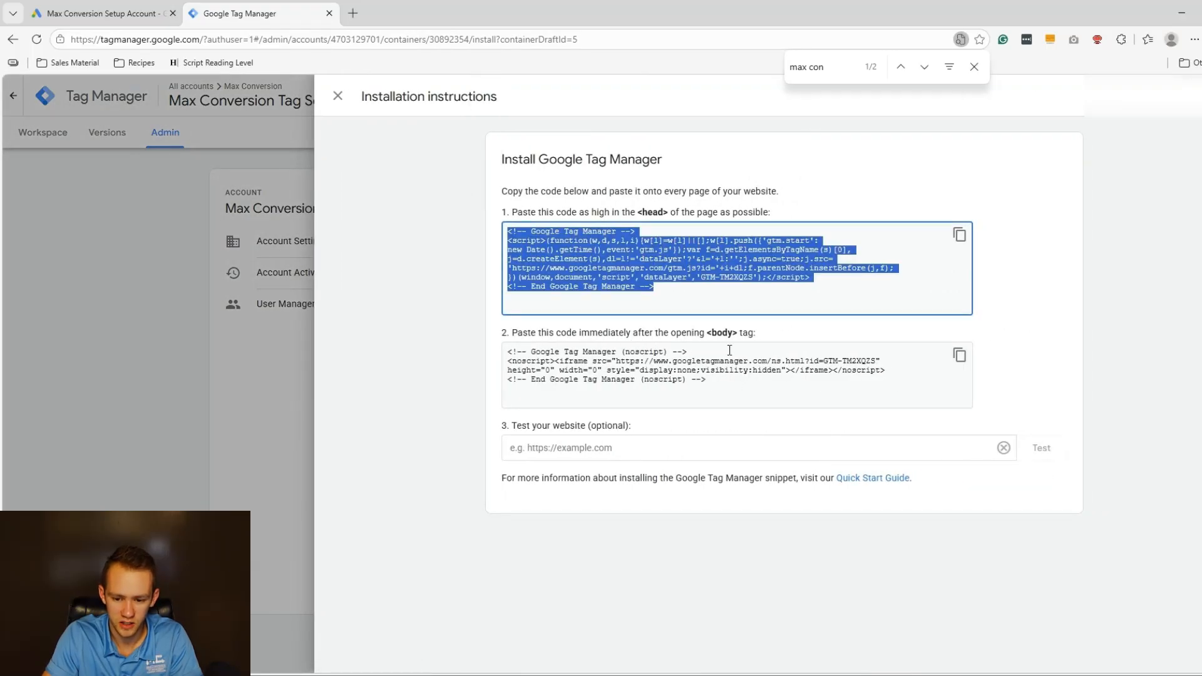
click(746, 387)
click(124, 186)
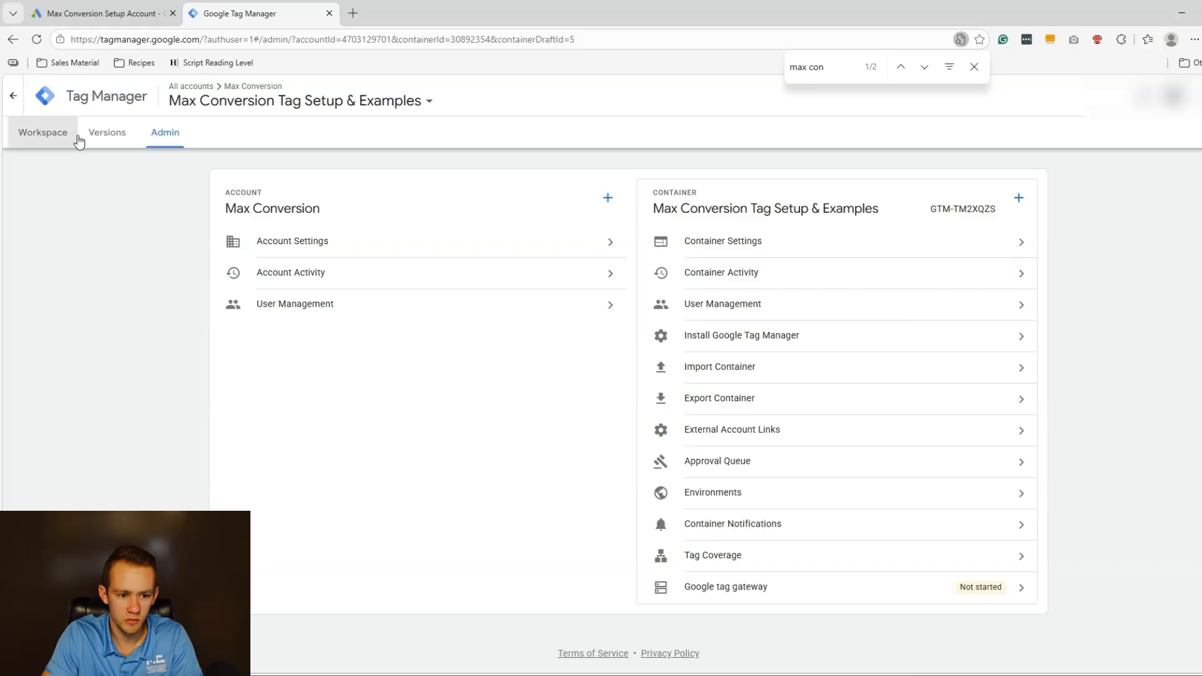
click(74, 137)
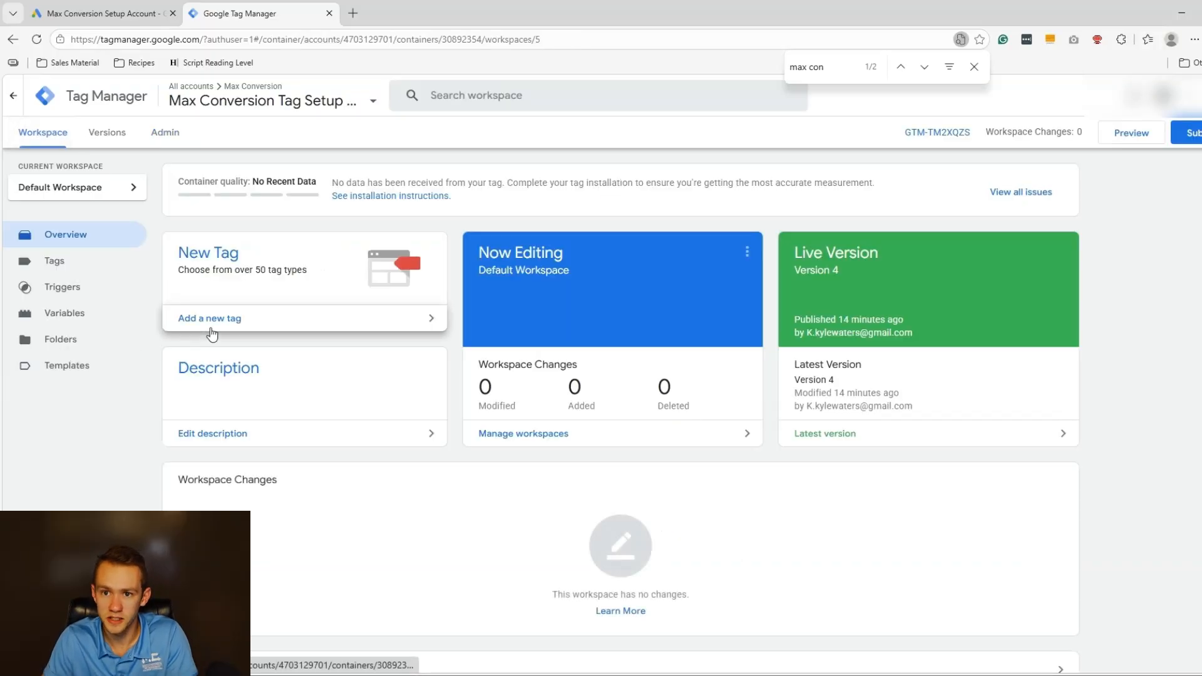
click(130, 271)
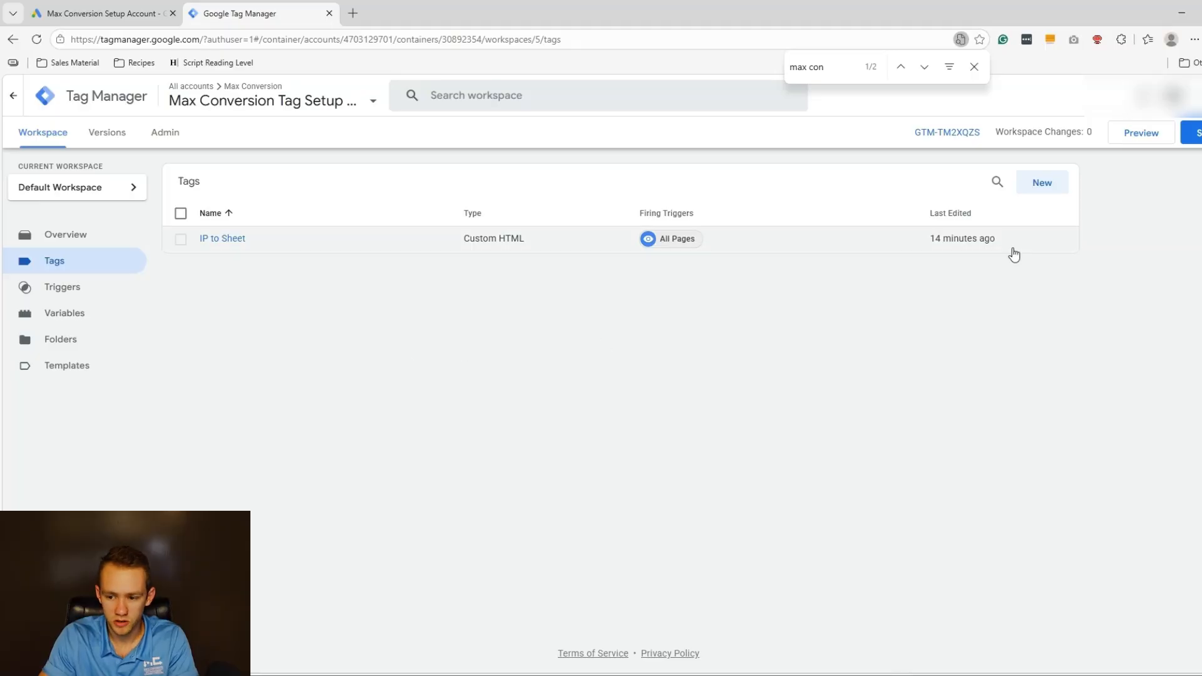
Build a Conversion Linker tag firing on All Pages, then reload Tag Manager after the save error.
click(1052, 182)
click(1031, 211)
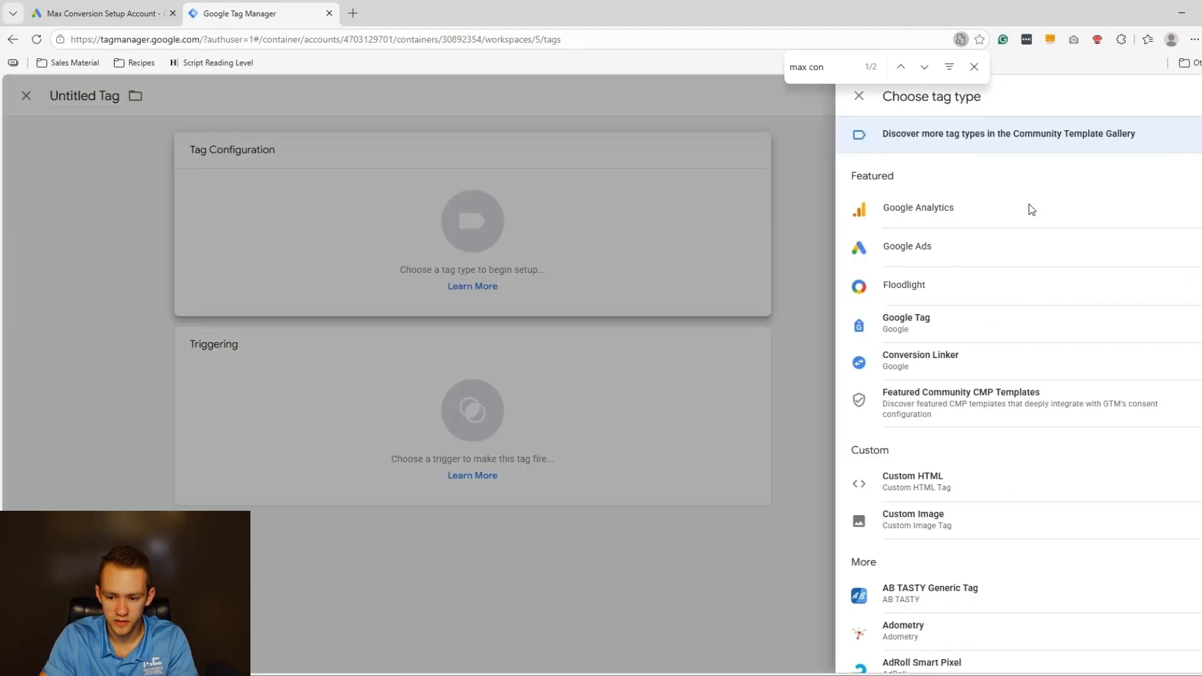
click(951, 358)
click(911, 452)
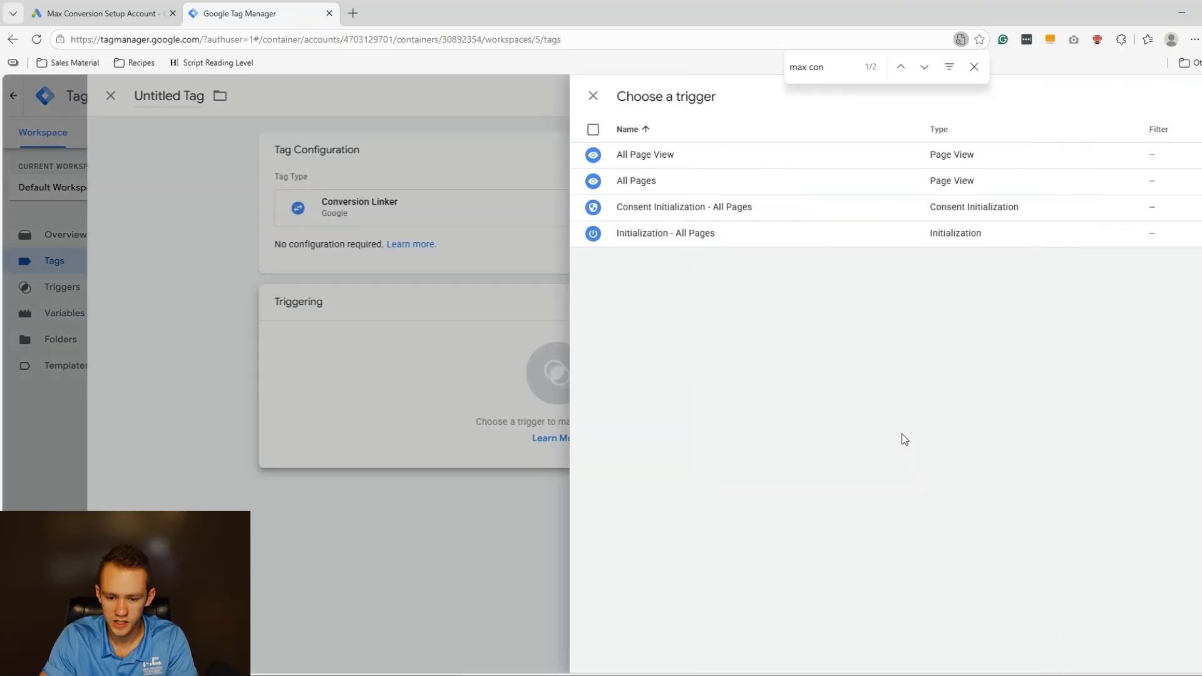
click(494, 180)
click(1181, 95)
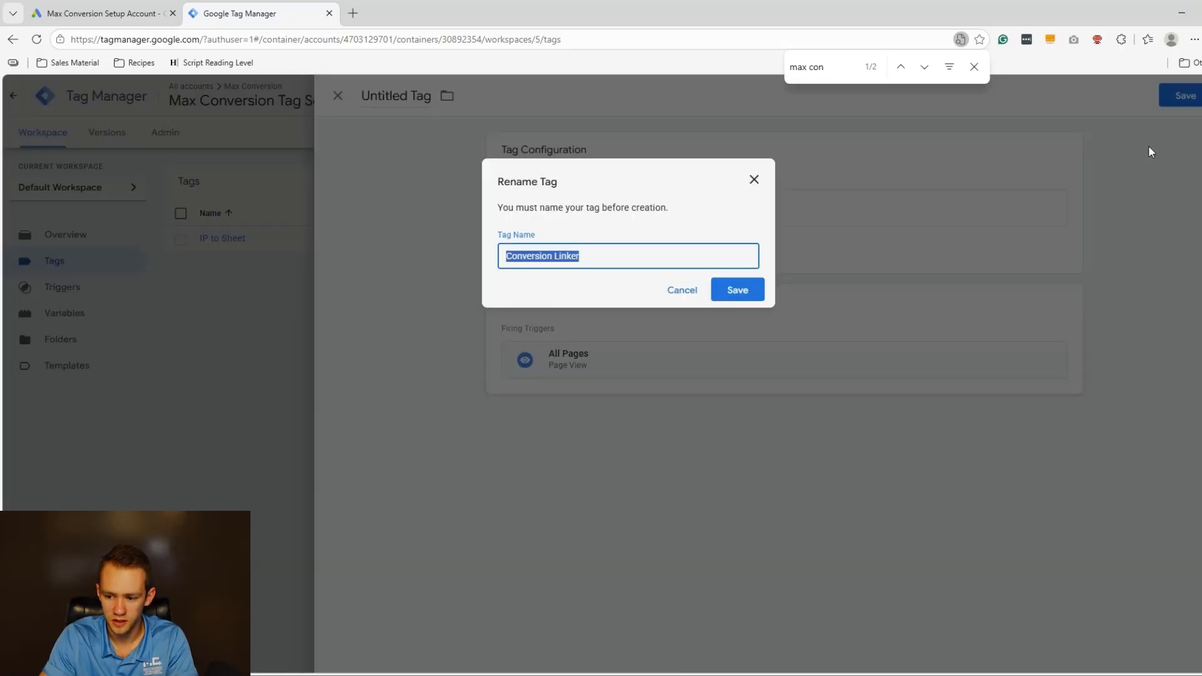
click(738, 289)
click(973, 67)
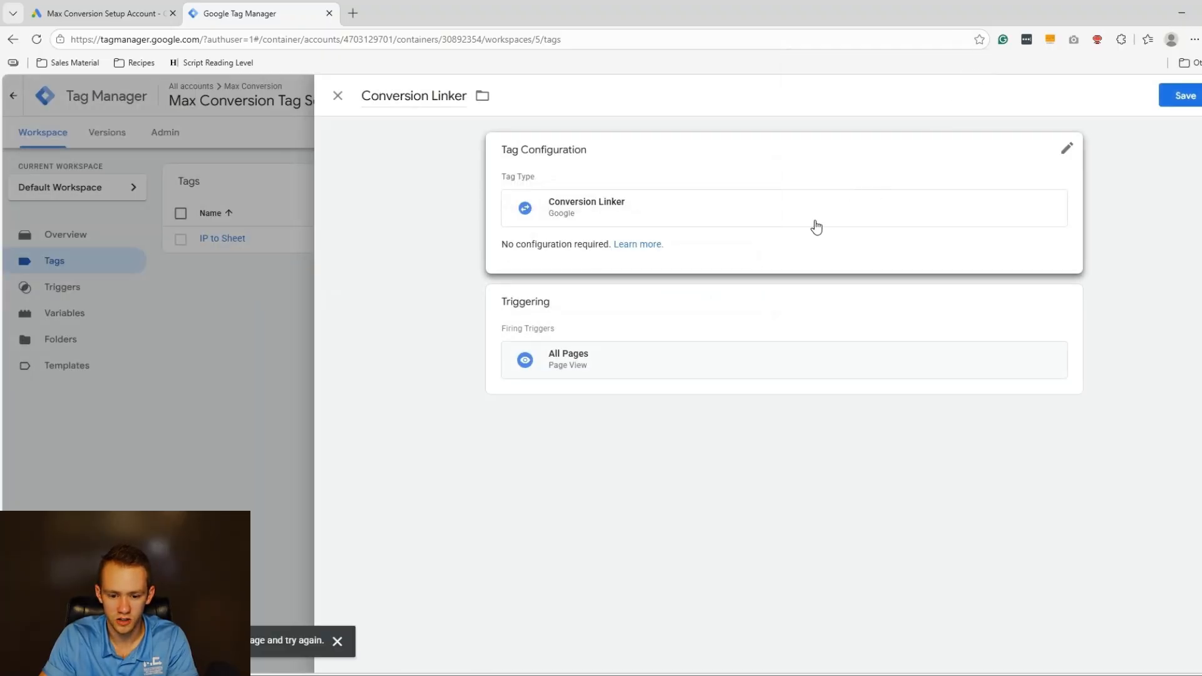
click(36, 38)
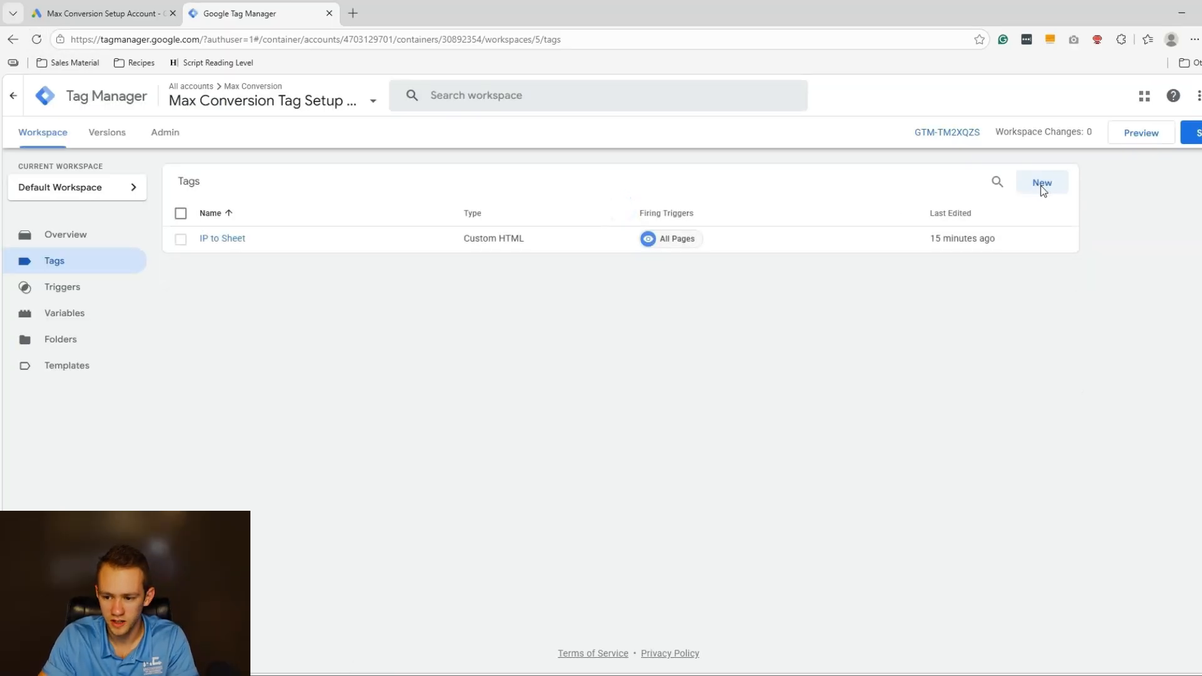
Recreate the Conversion Linker tag on All Pages and save it as Conversion Linker.
click(1042, 183)
click(983, 217)
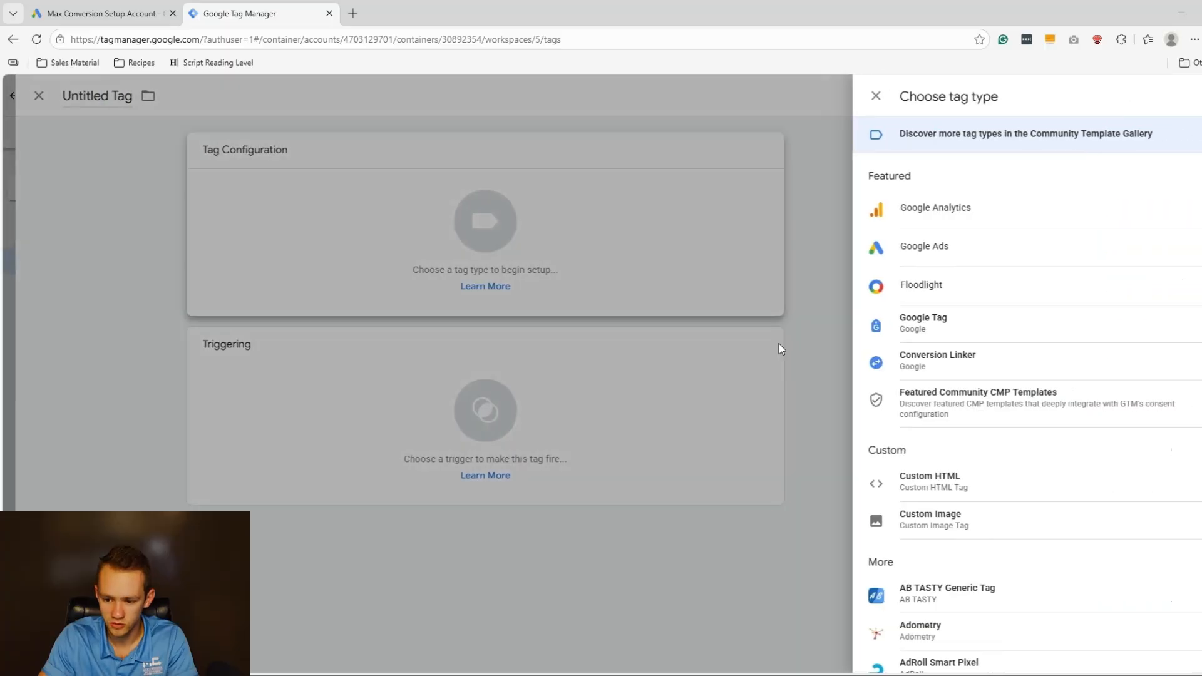
click(883, 356)
click(875, 450)
click(441, 181)
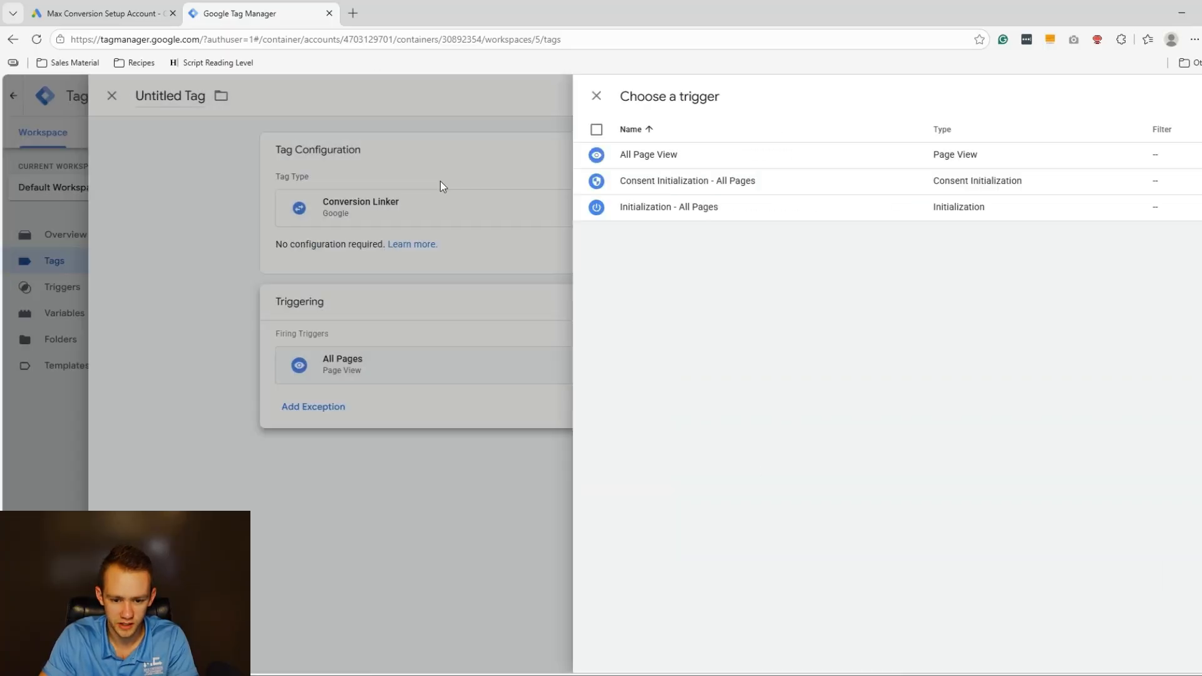
click(1180, 95)
click(738, 287)
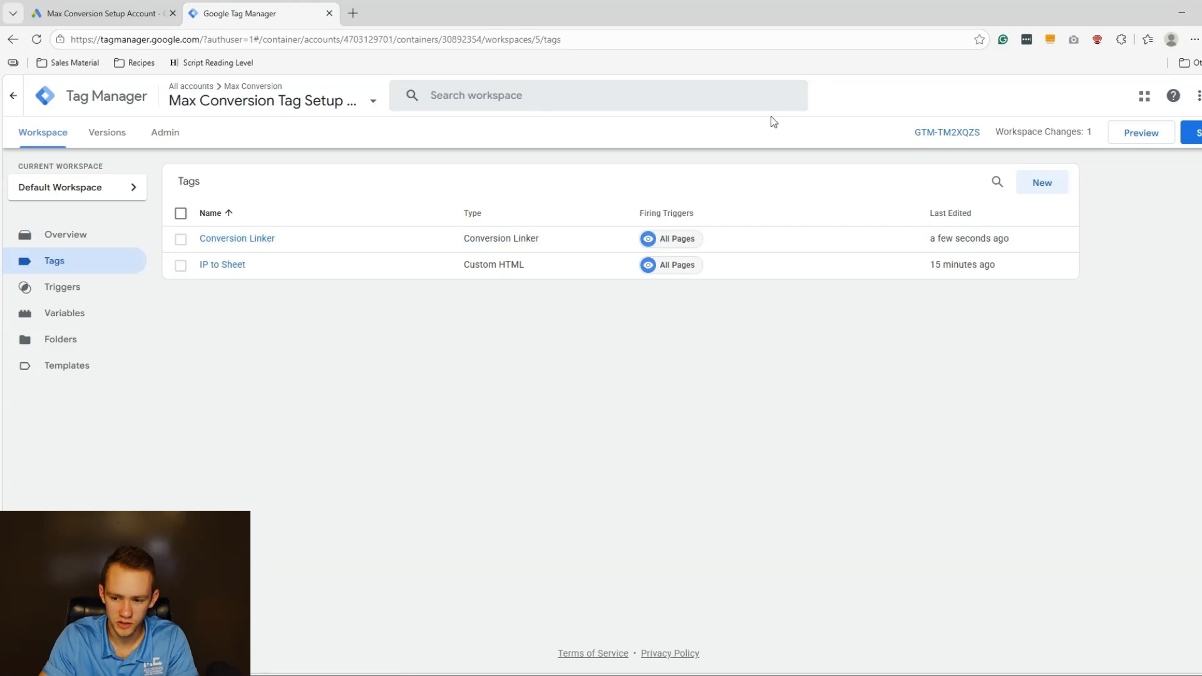
Start a new tag of type Google Ads Conversion Tracking.
click(1033, 183)
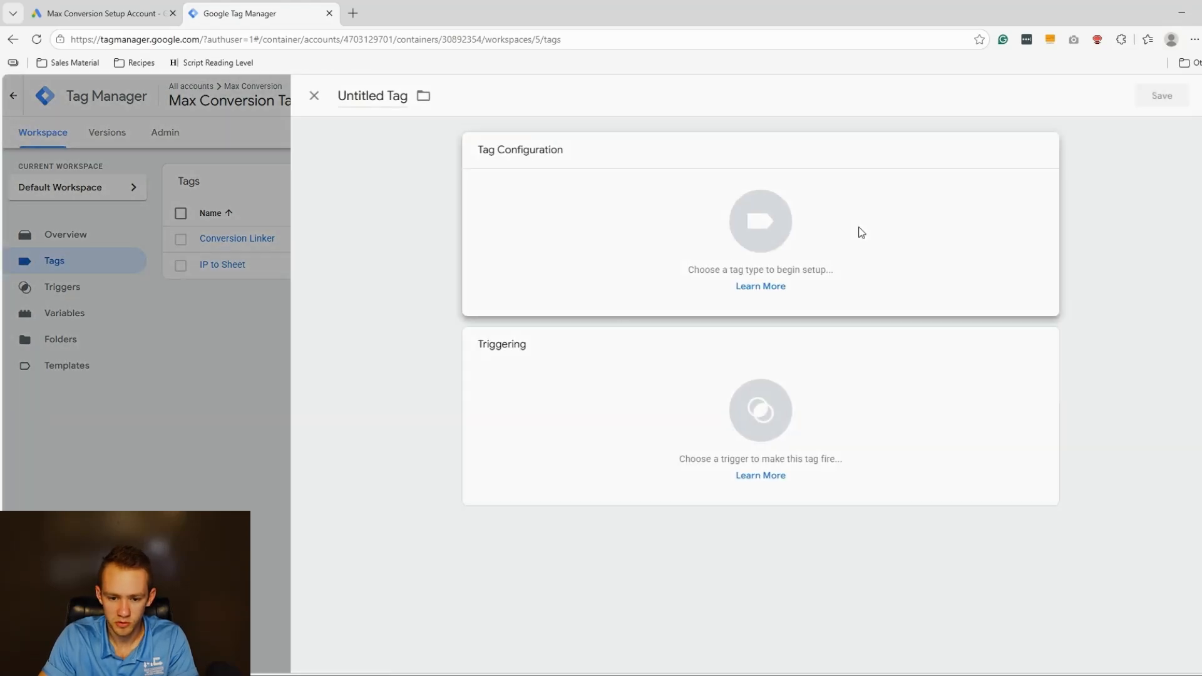
click(658, 313)
click(901, 260)
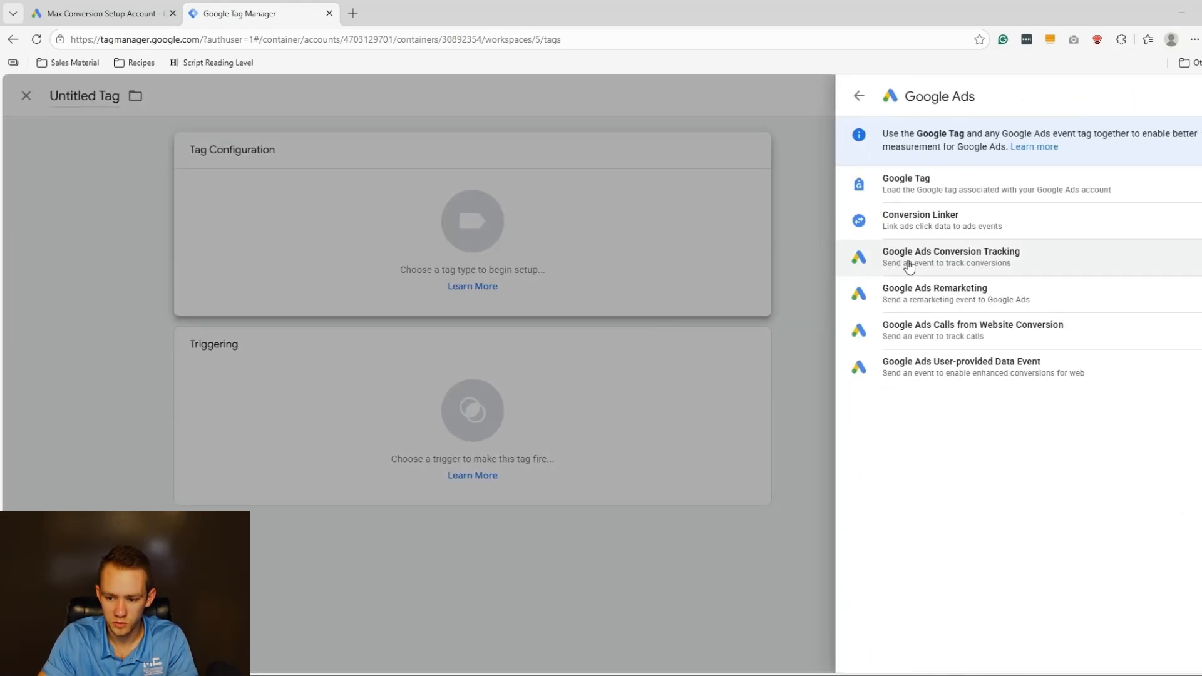
click(908, 263)
click(100, 13)
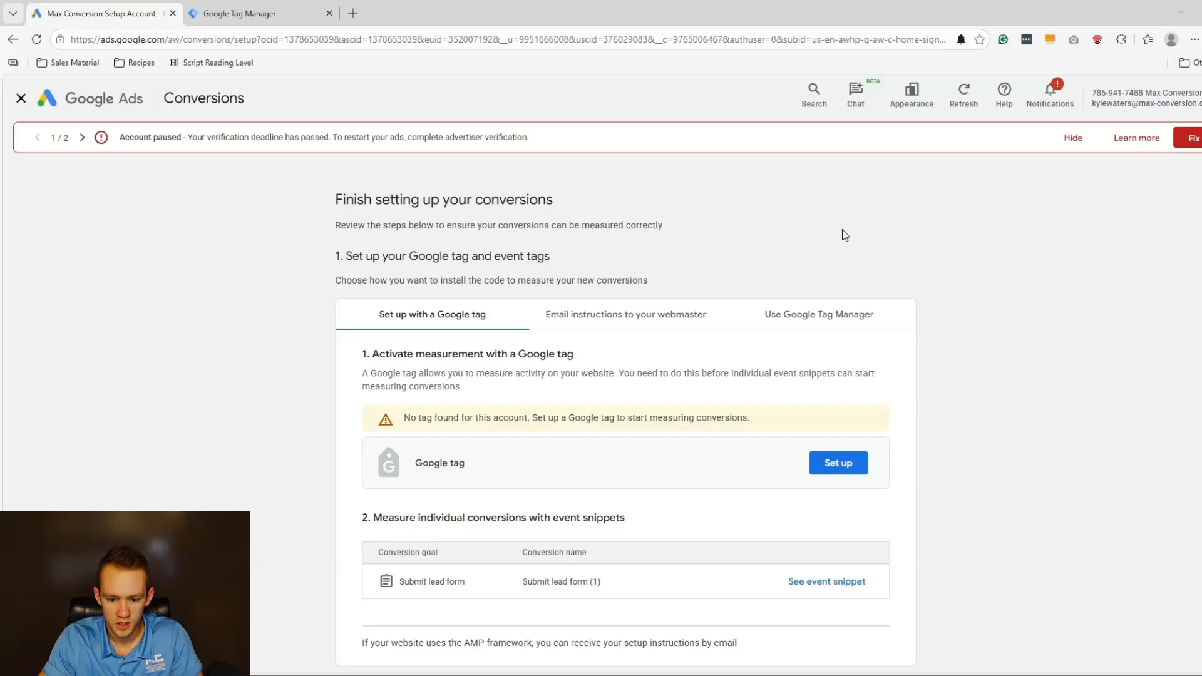
scroll(517, 316, down, 3)
scroll(832, 349, up, 5)
scroll(818, 362, down, 3)
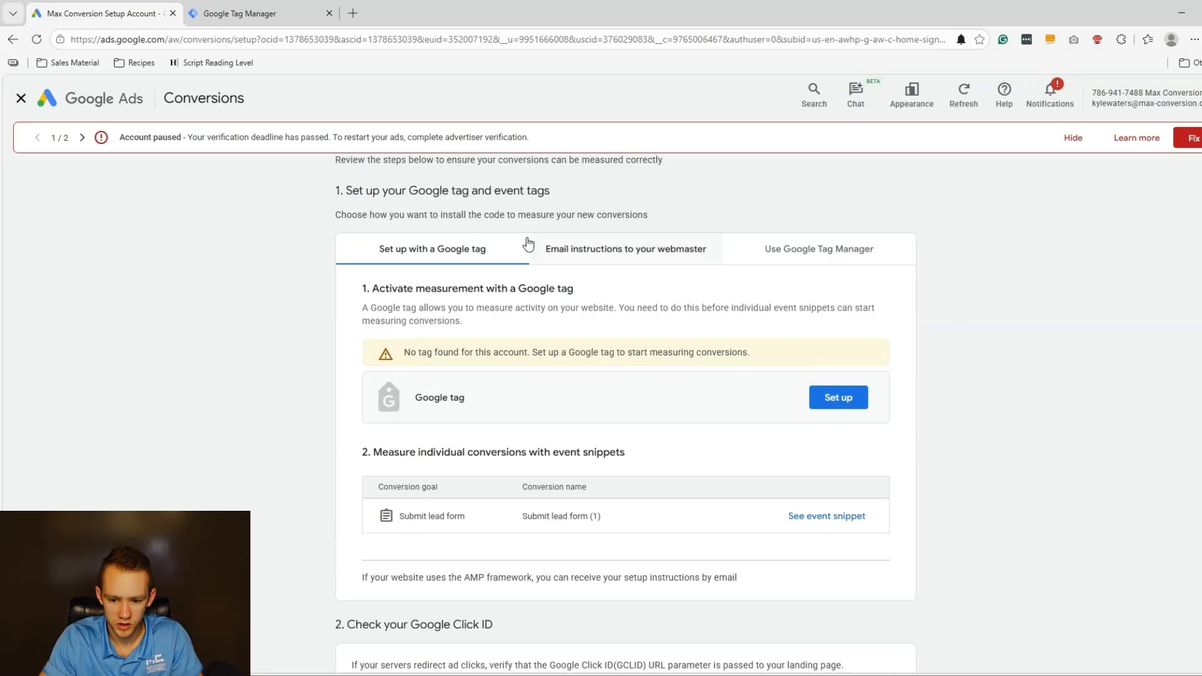
click(786, 255)
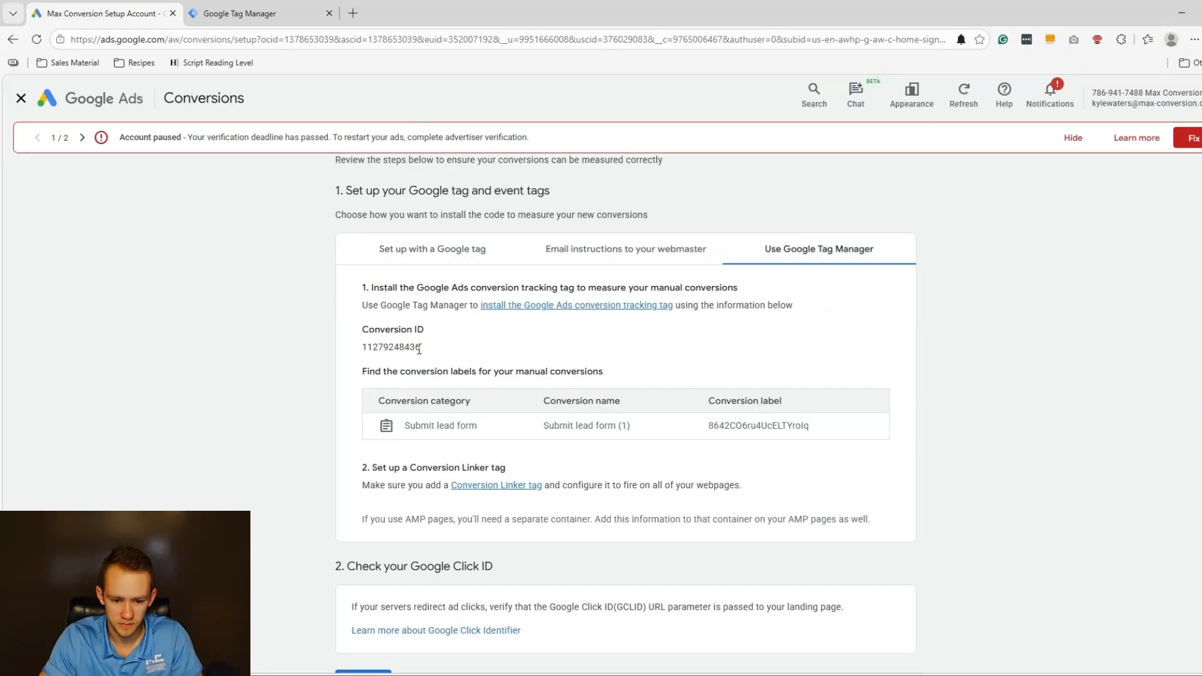
drag(419, 349, 360, 355)
double_click(391, 347)
key(ctrl+c)
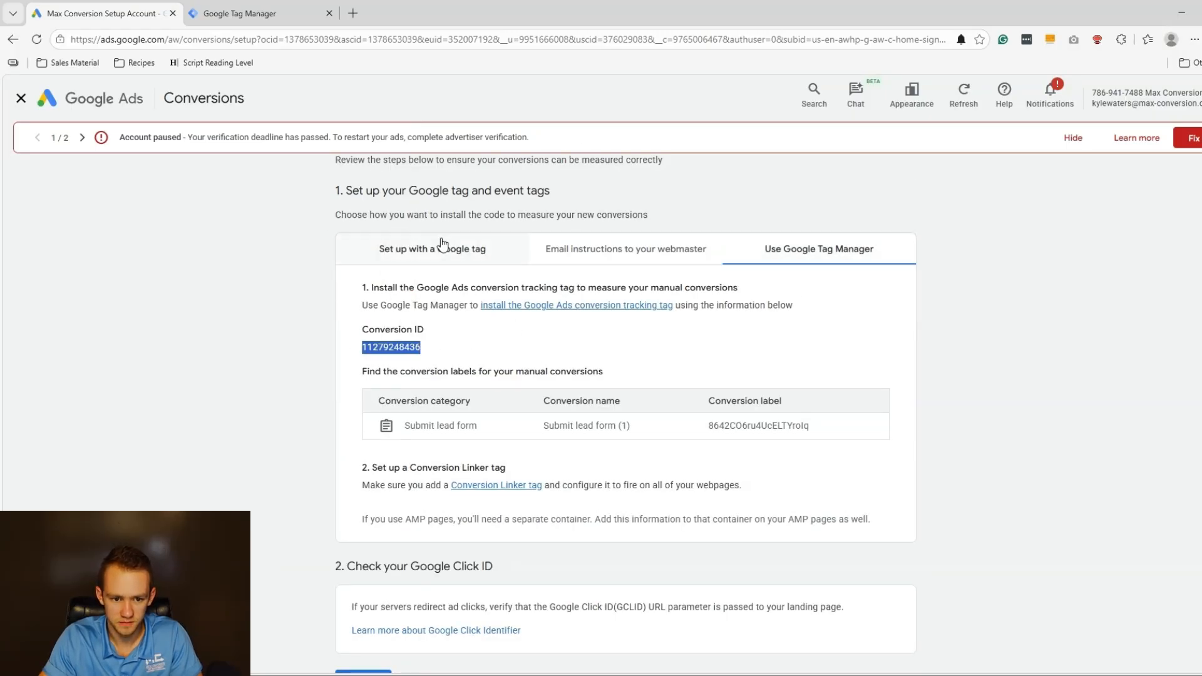
click(253, 16)
click(581, 282)
key(ctrl+v)
click(114, 8)
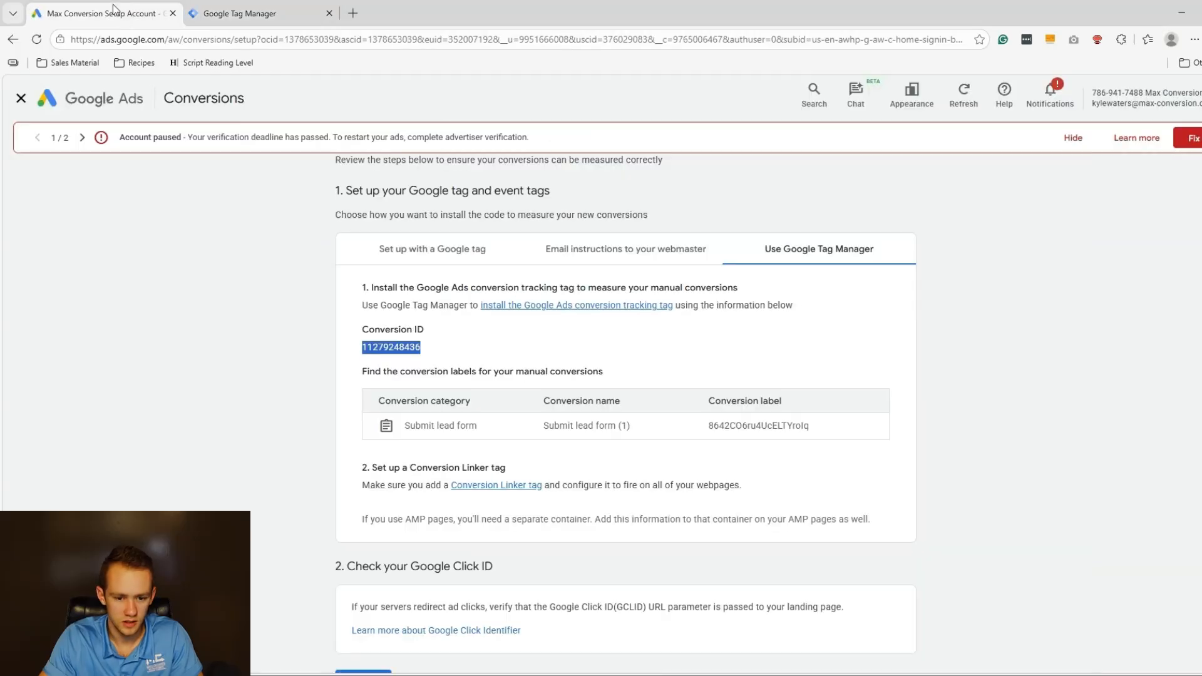
double_click(779, 425)
key(ctrl+c)
Paste the conversion label 8642CO6ru4UCELTYrolq into the tag's Conversion Label field.
click(252, 13)
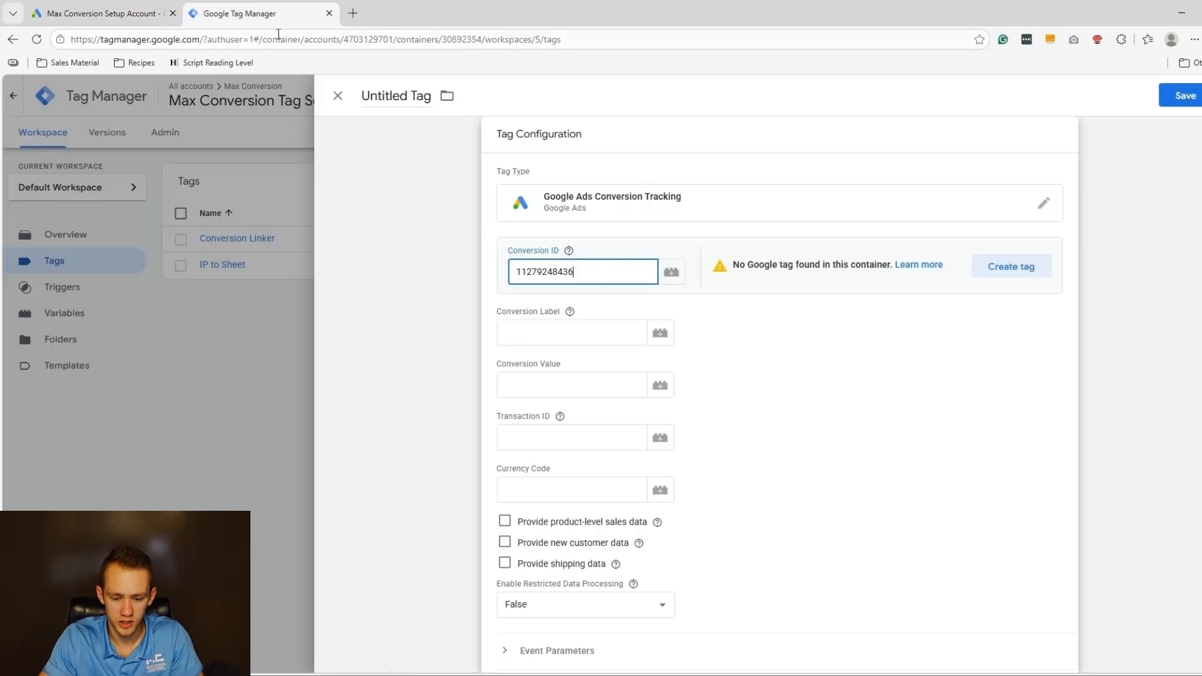
click(551, 329)
key(ctrl+v)
scroll(780, 331, down, 1)
key(Tab)
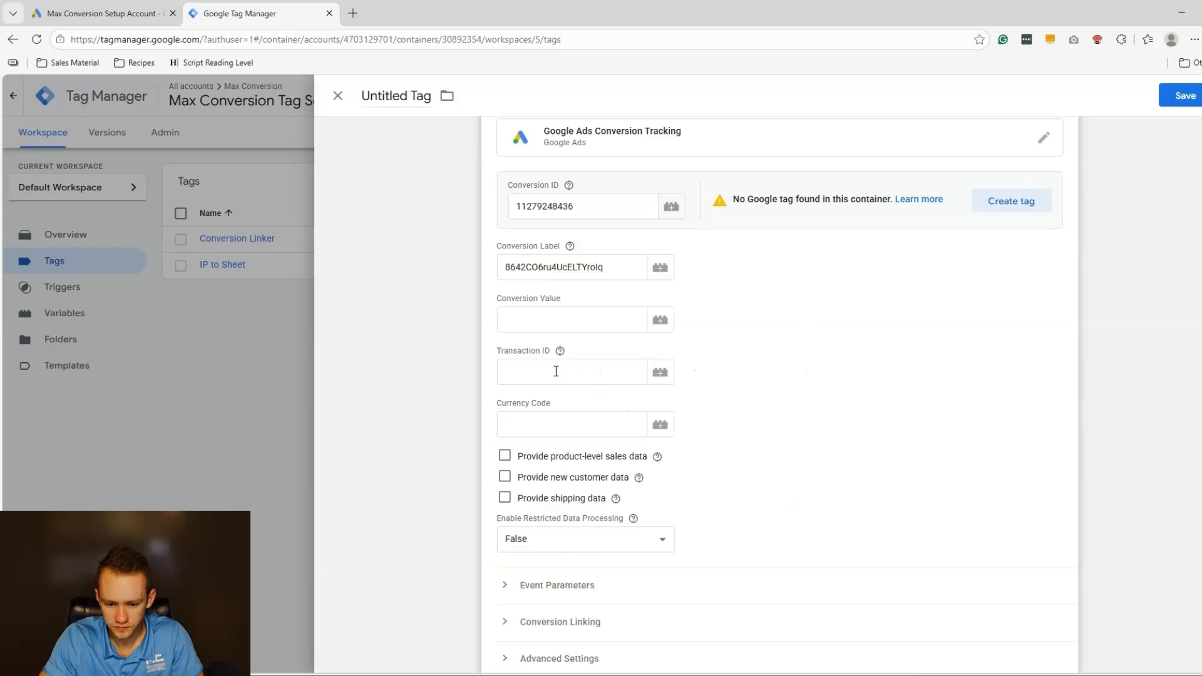
Expand the Conversion Linking settings and bring up the trigger chooser.
scroll(616, 338, down, 2)
scroll(595, 425, down, 1)
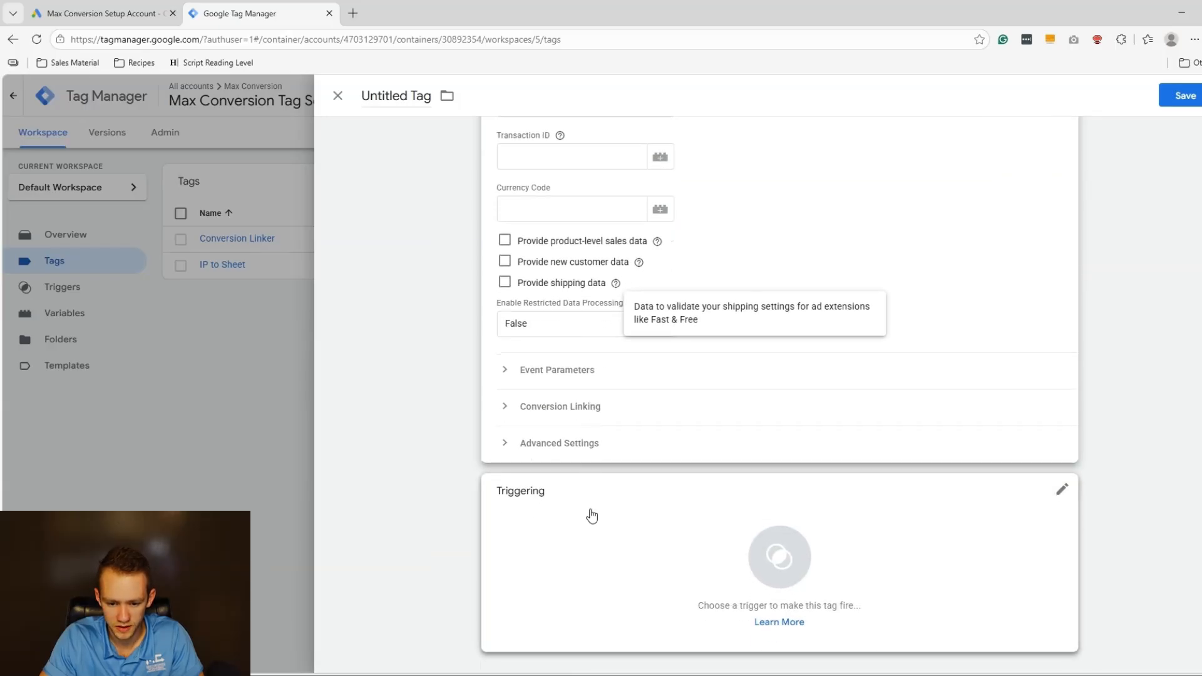
click(568, 407)
scroll(595, 450, down, 1)
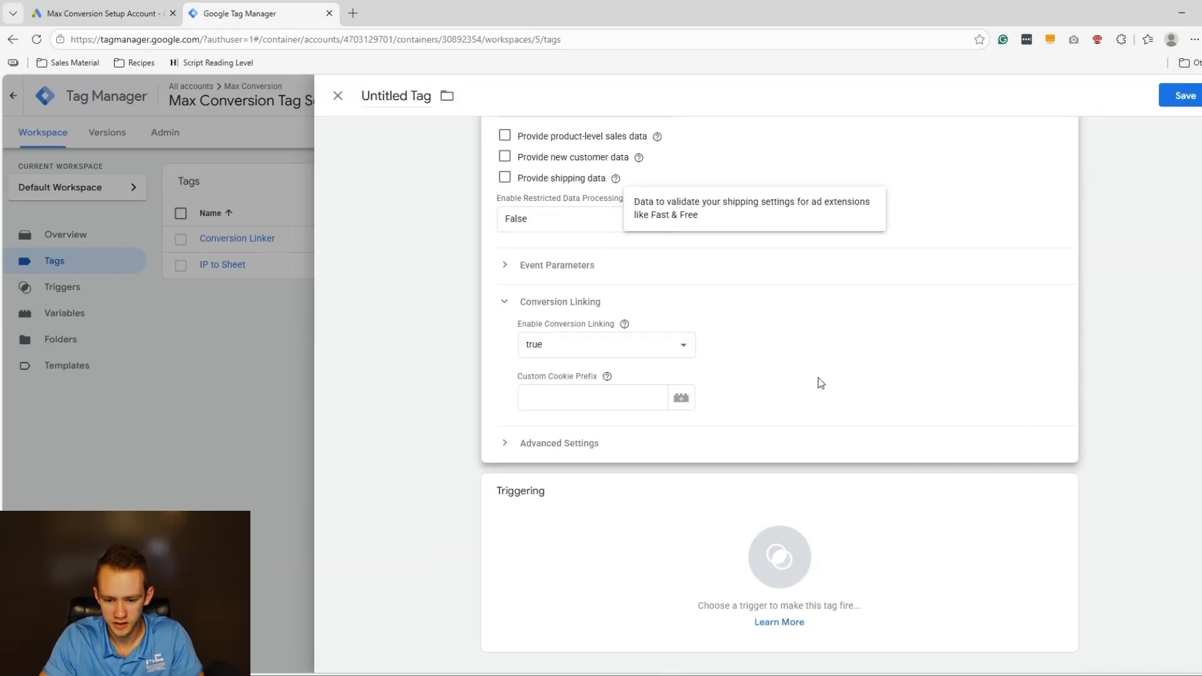
click(667, 554)
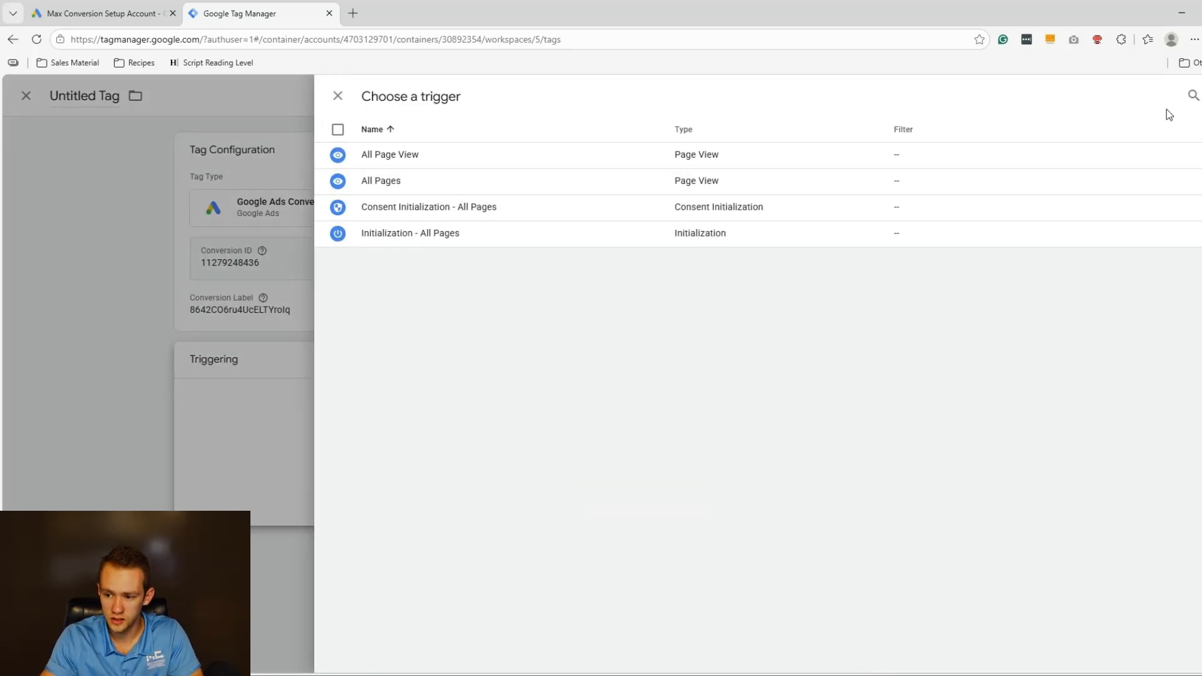
Create a Page View trigger that fires on some page views where Page URL contains 'thank'.
click(1201, 96)
click(729, 223)
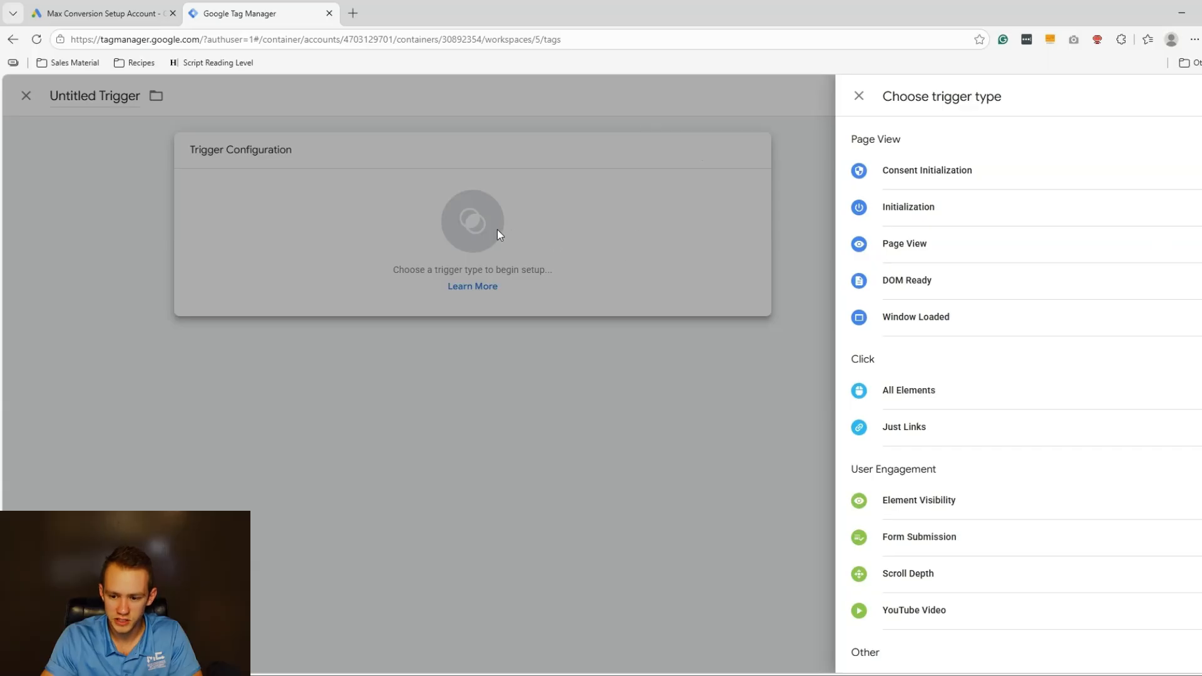
click(928, 246)
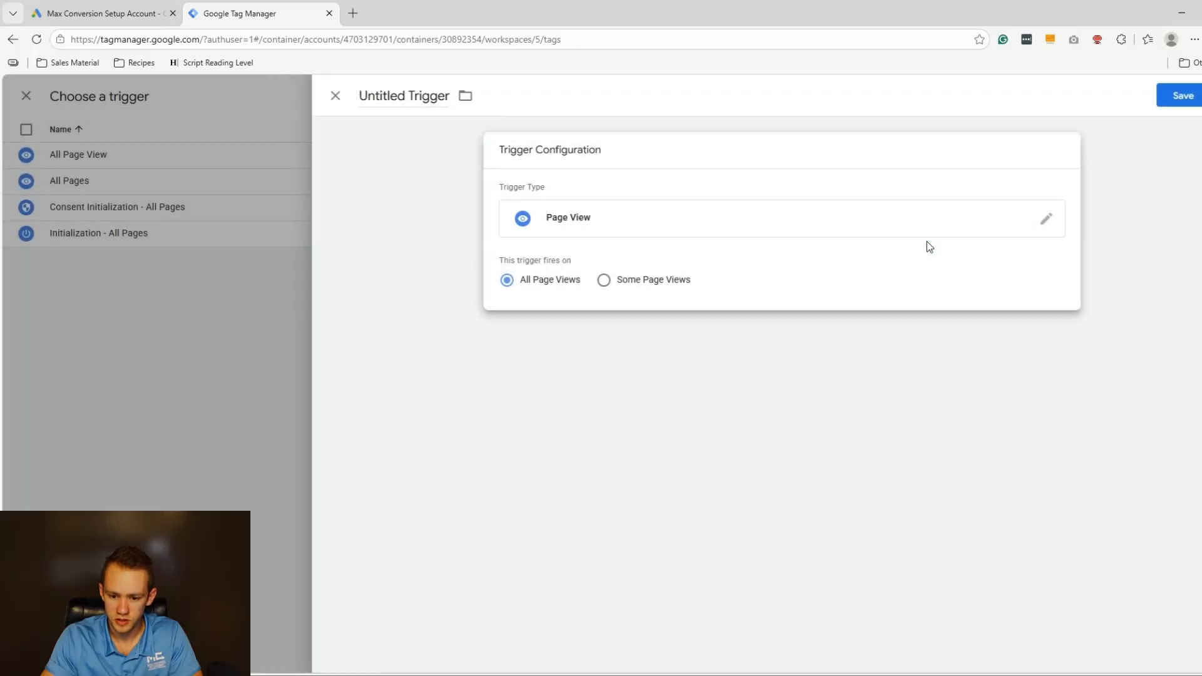
click(682, 279)
click(594, 329)
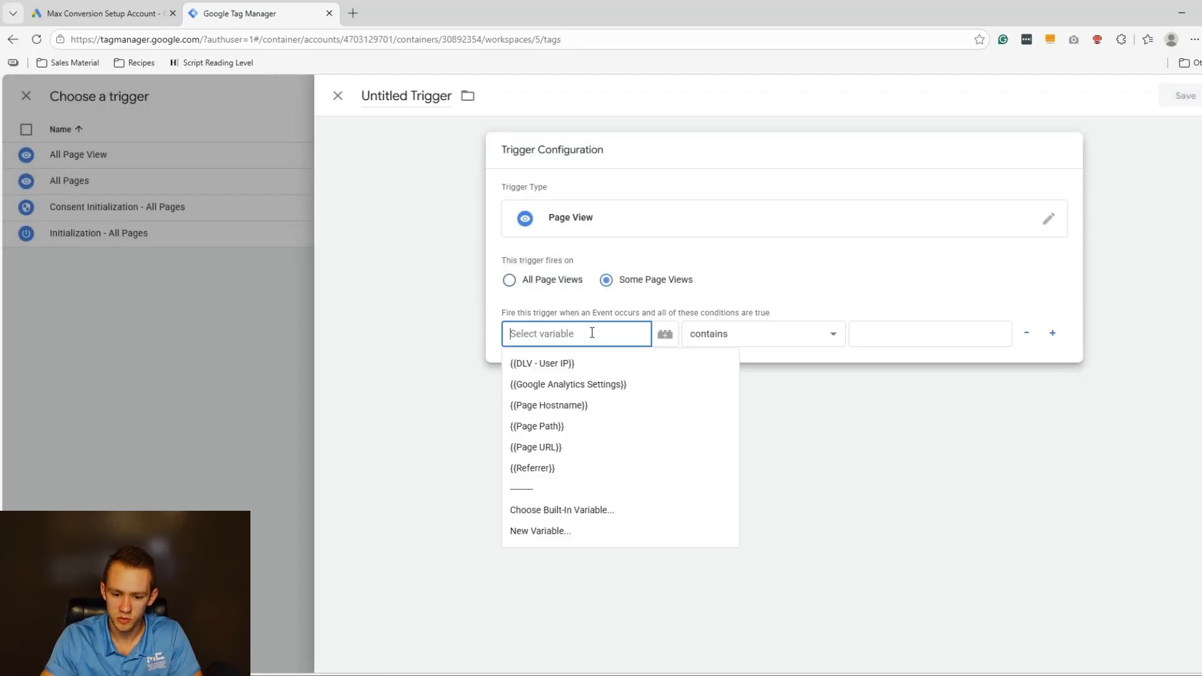
click(549, 448)
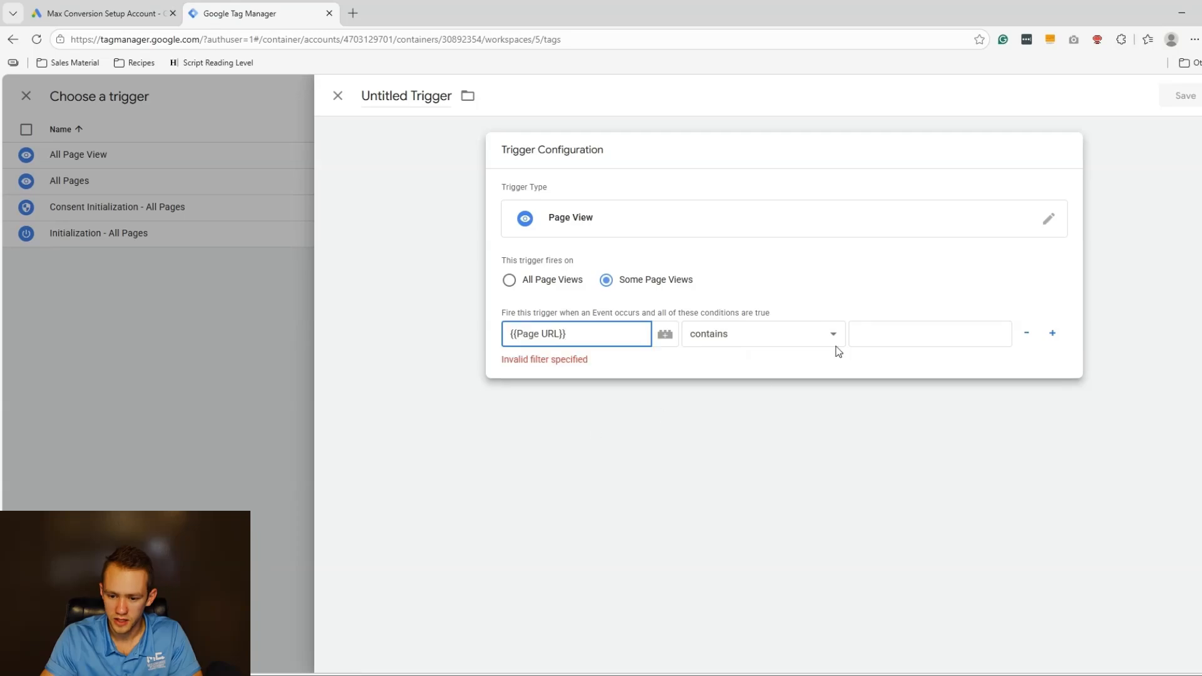
click(904, 327)
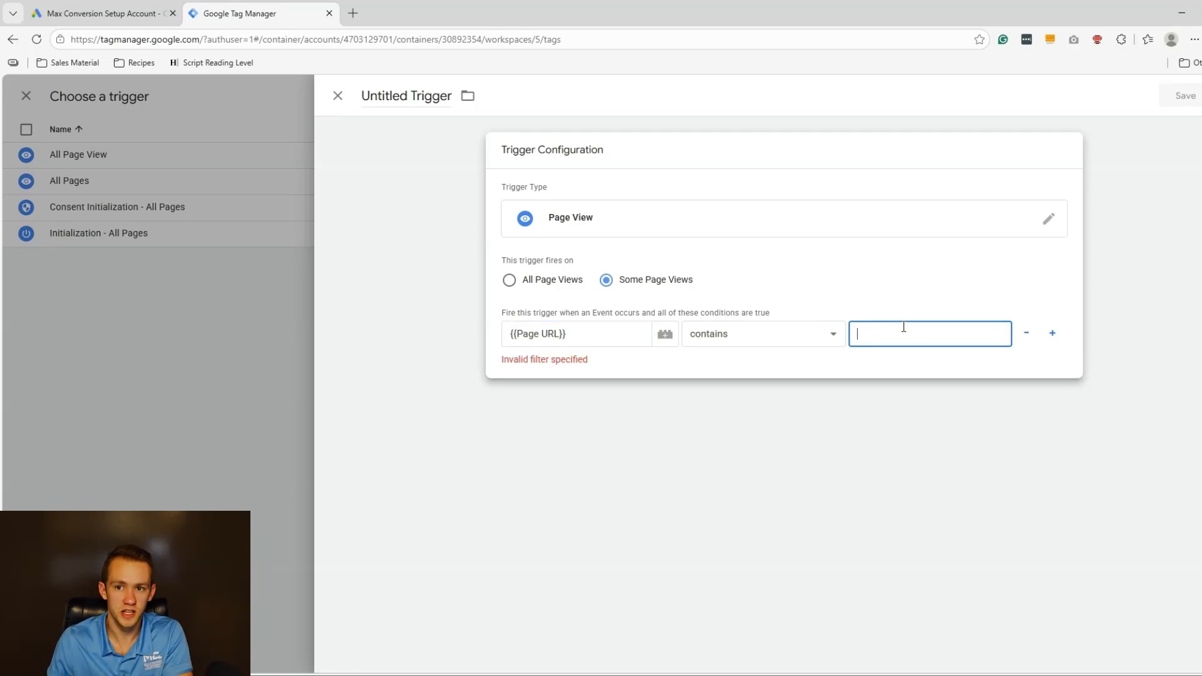
text(thank)
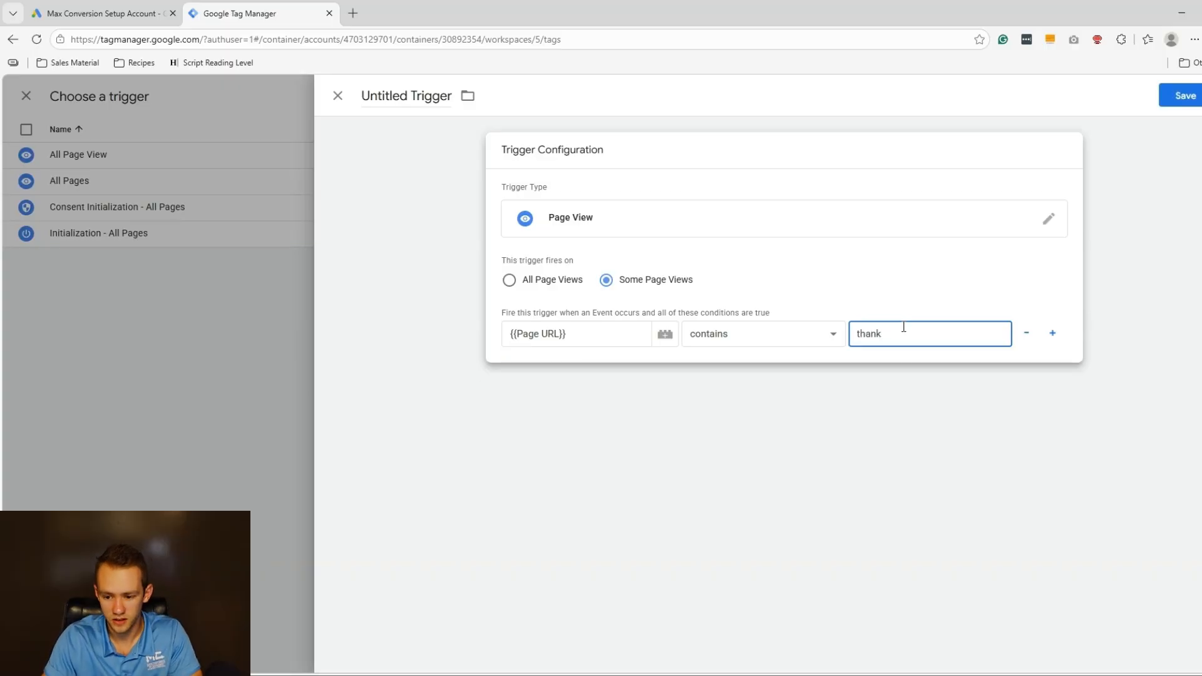
text( you)
key(ctrl+a)
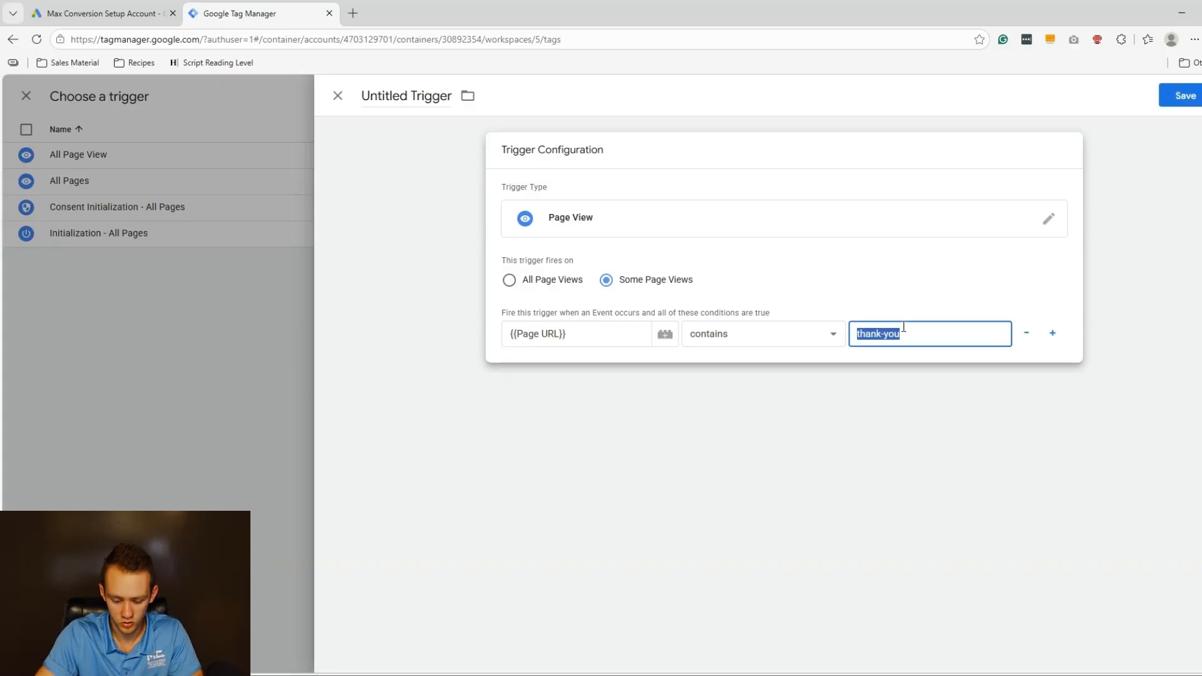
text(you)
key(ctrl+a)
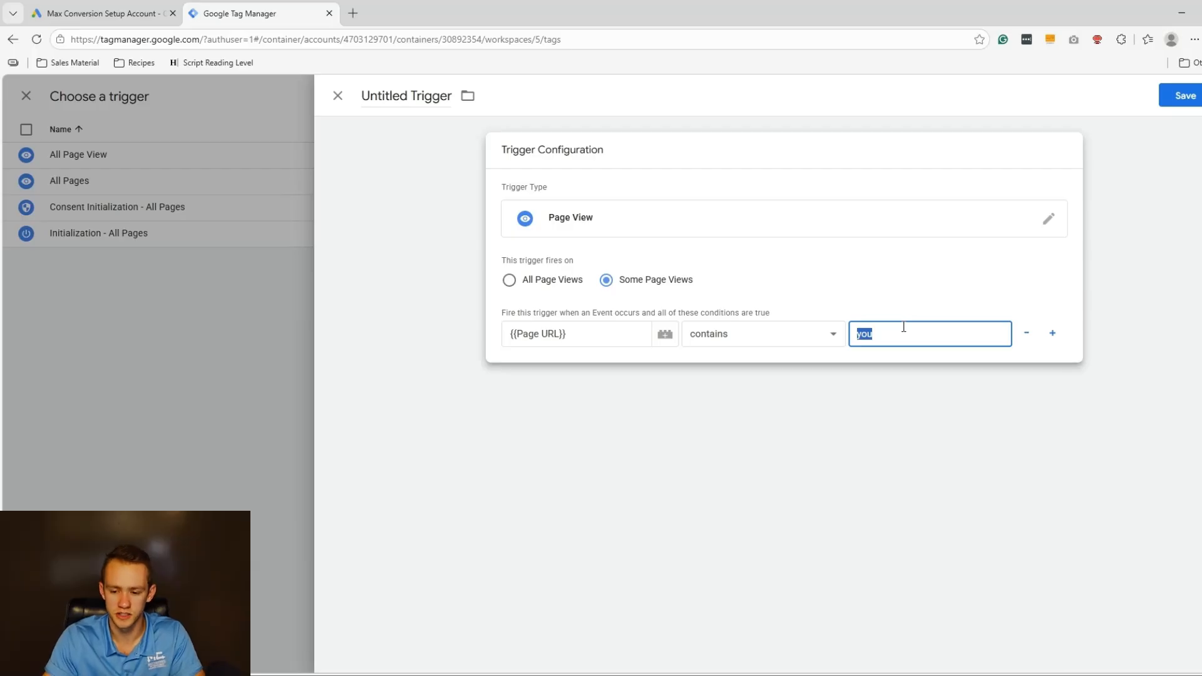
text(thank)
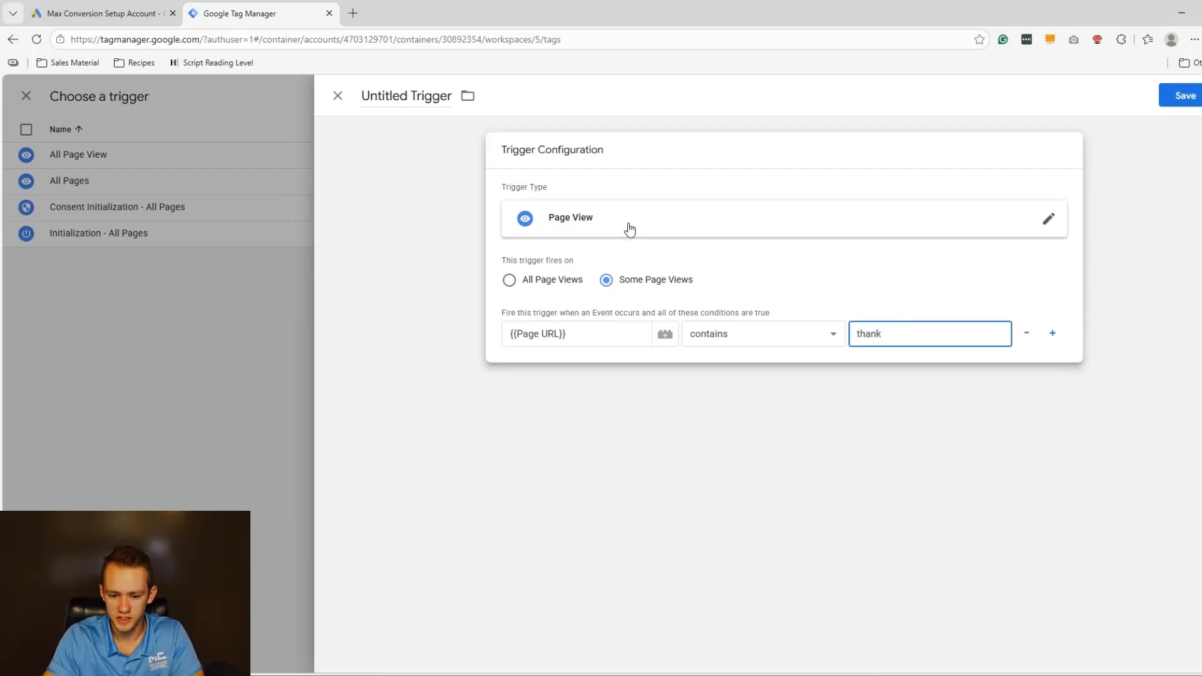
Save the trigger under the name 'View Thank You Page'.
click(1178, 96)
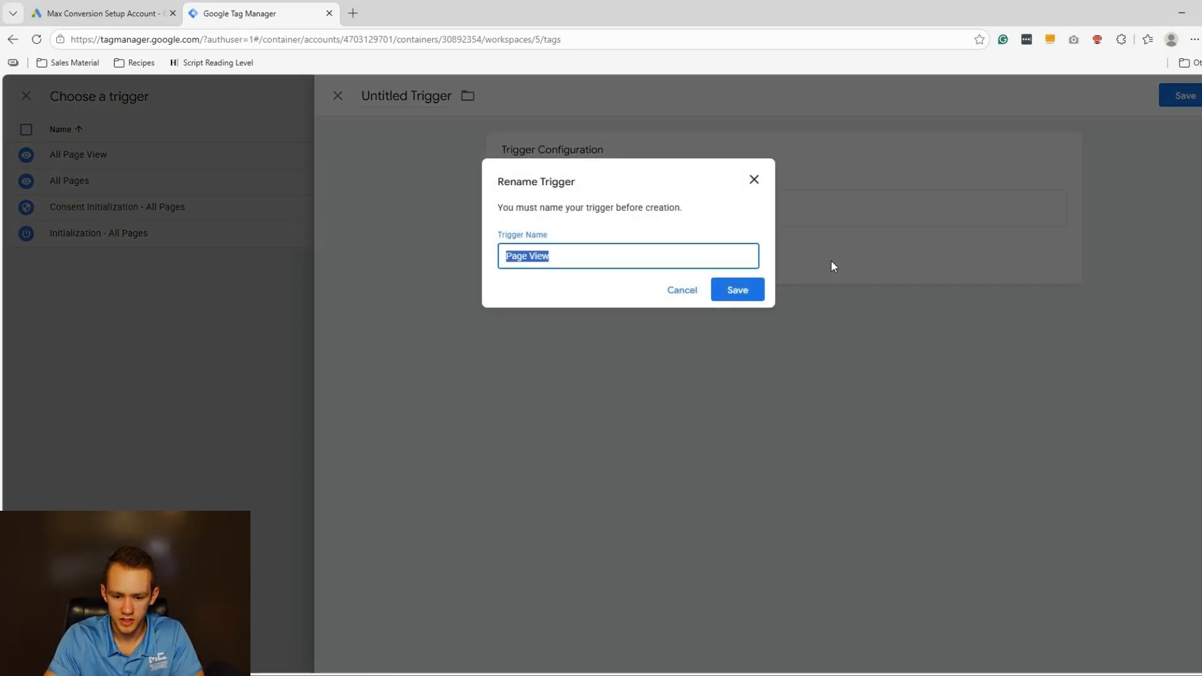
text(View thank)
key(Down)
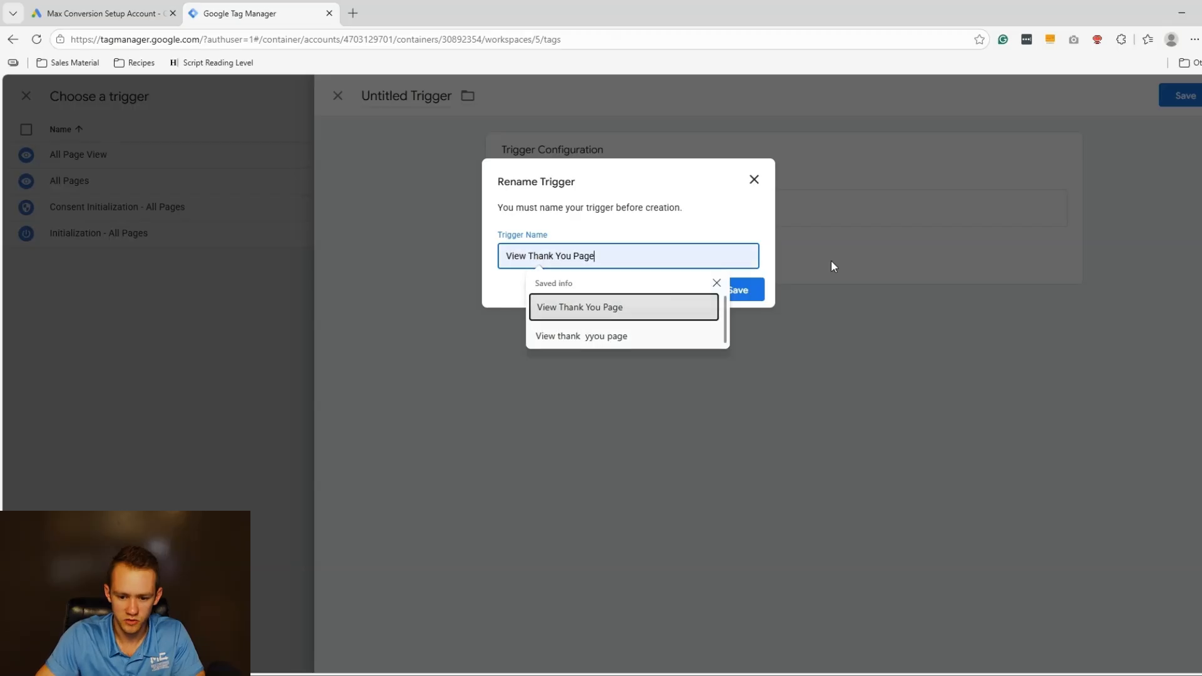
key(Return)
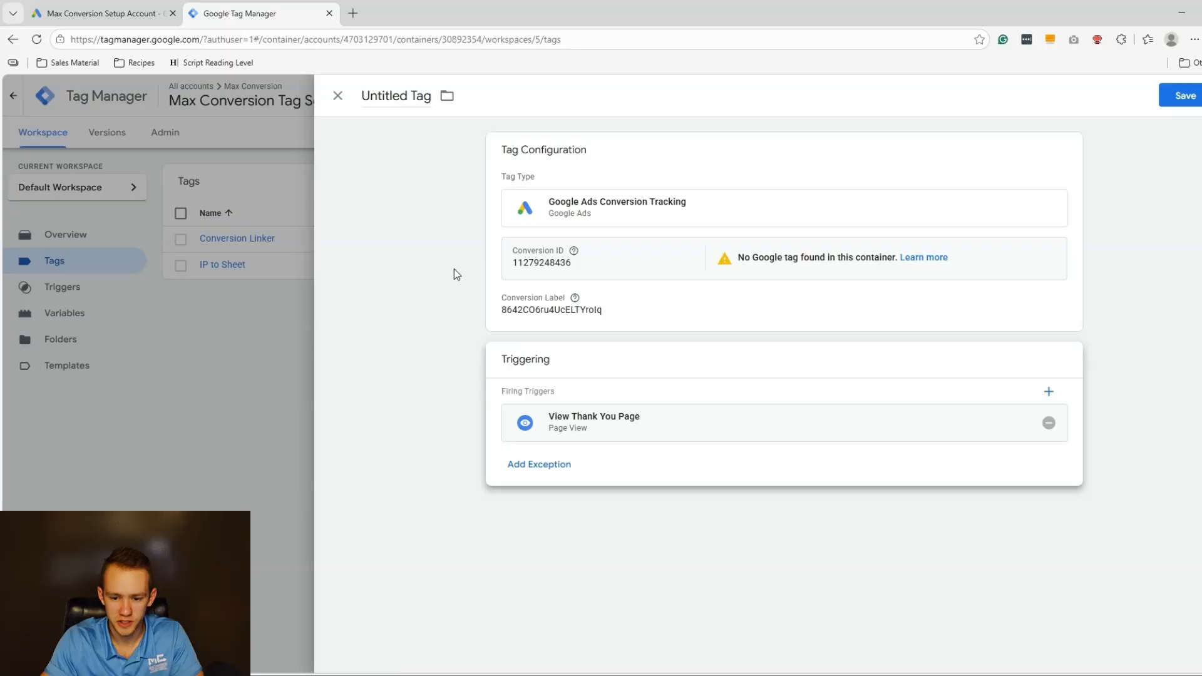
Add a second firing trigger: a new Form Submission trigger on All Forms, named Form Submission.
click(1045, 395)
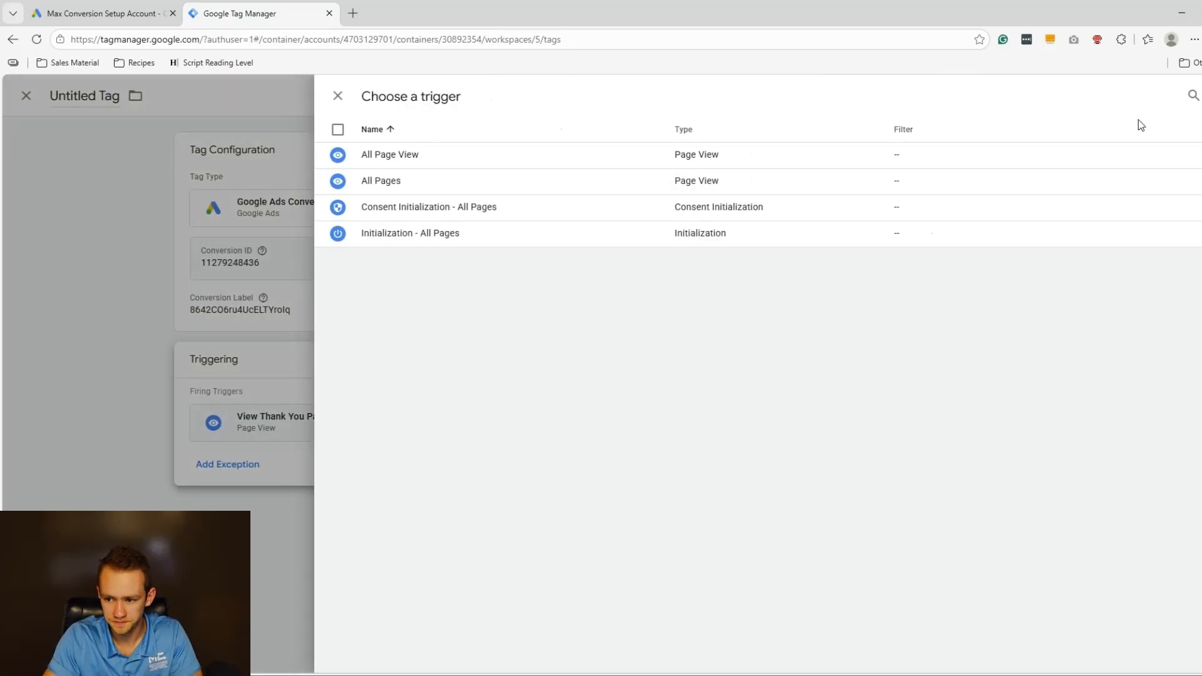
click(1199, 95)
click(885, 224)
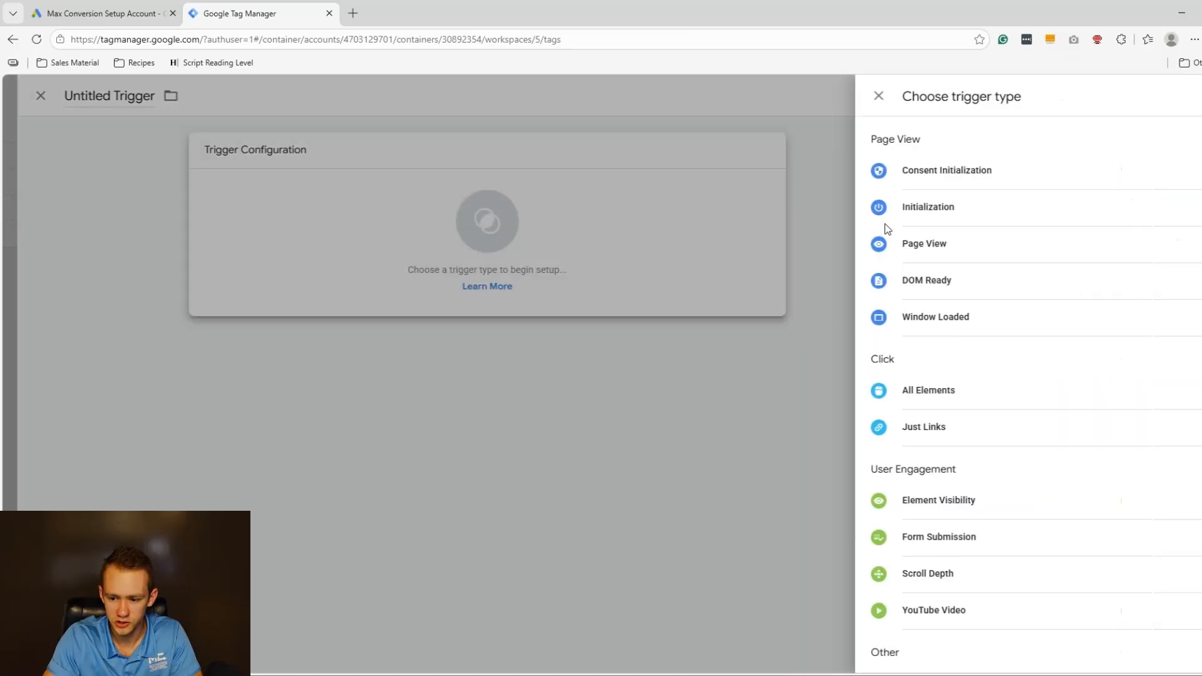
click(902, 548)
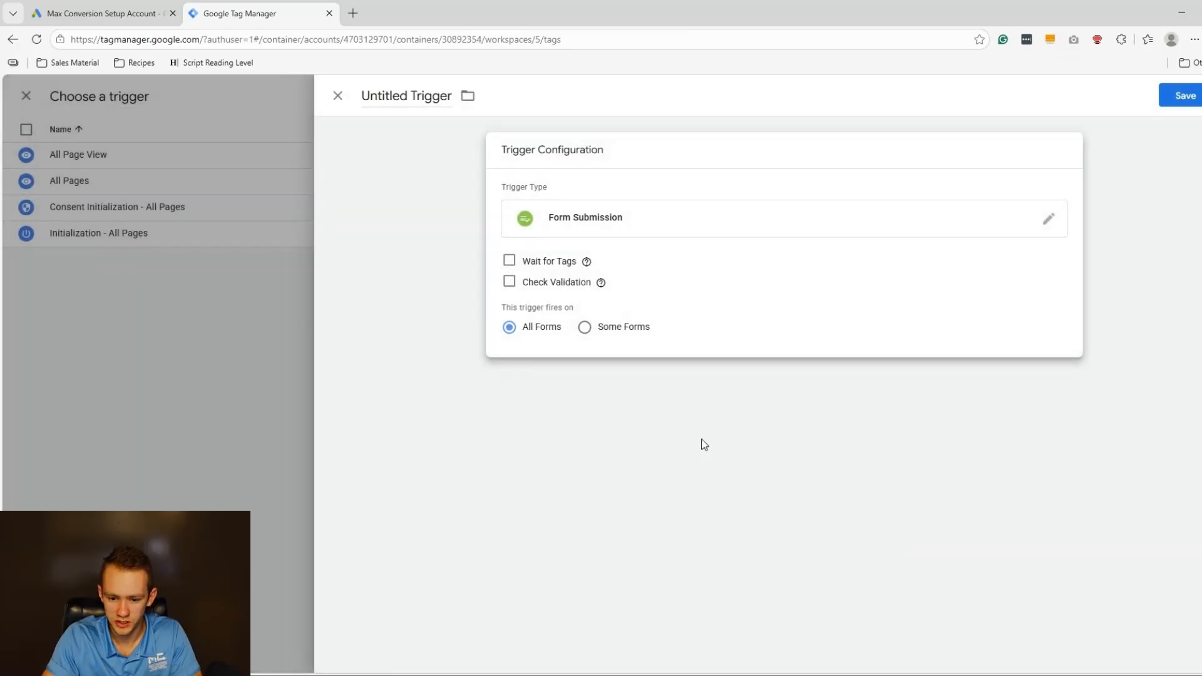
click(585, 328)
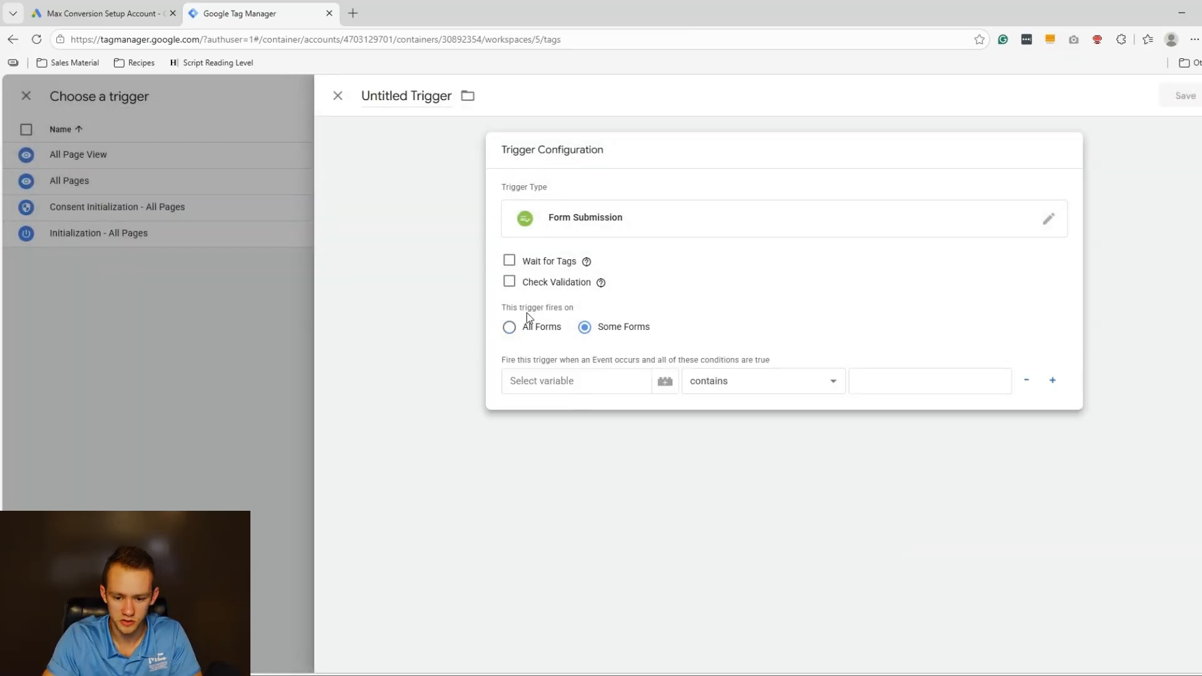
click(528, 328)
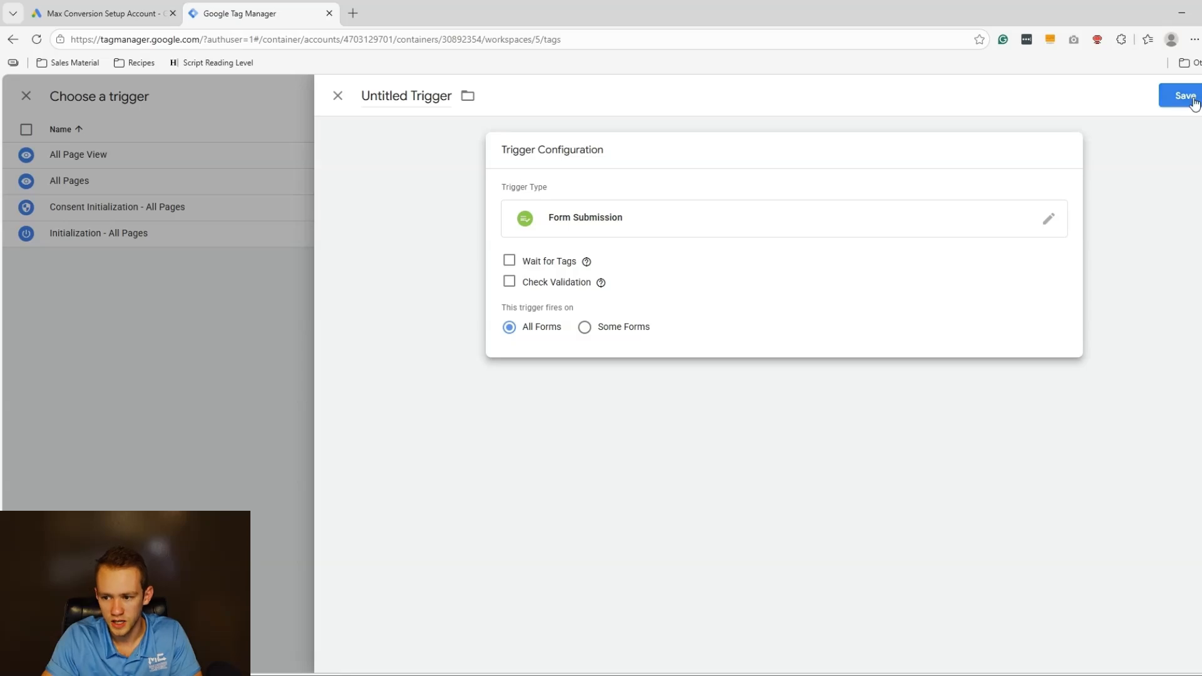
click(1189, 97)
click(737, 293)
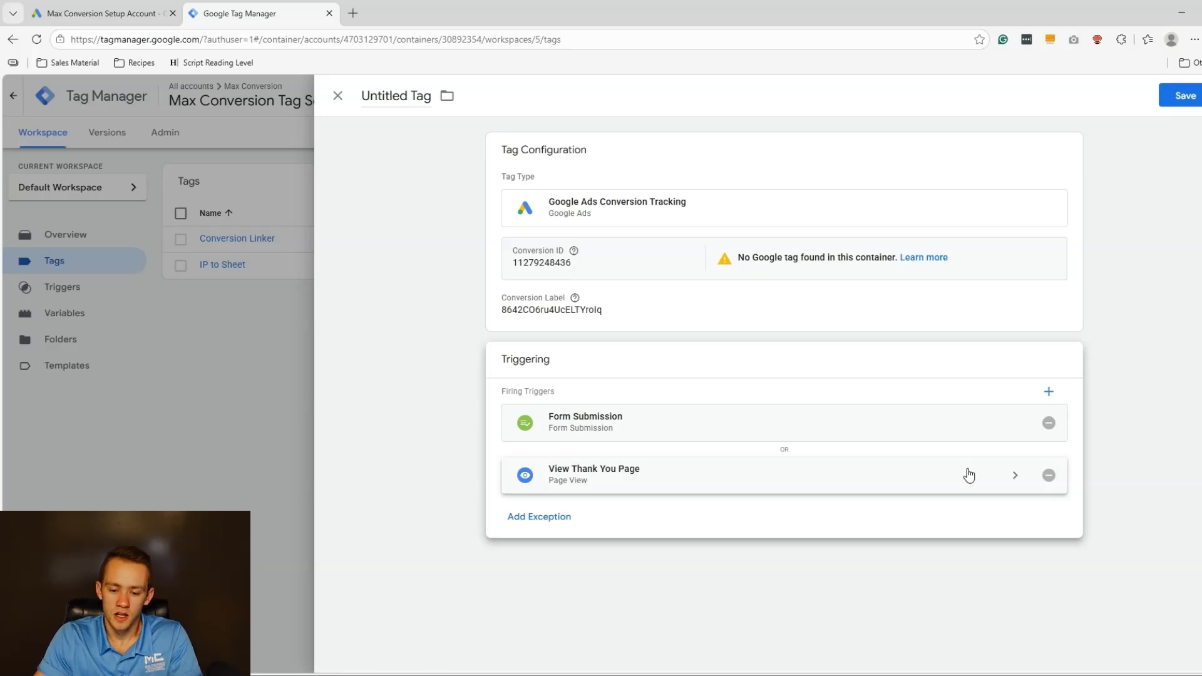
Review the Form Submission trigger, then save the tag named 'GA - Form Submission'.
click(572, 429)
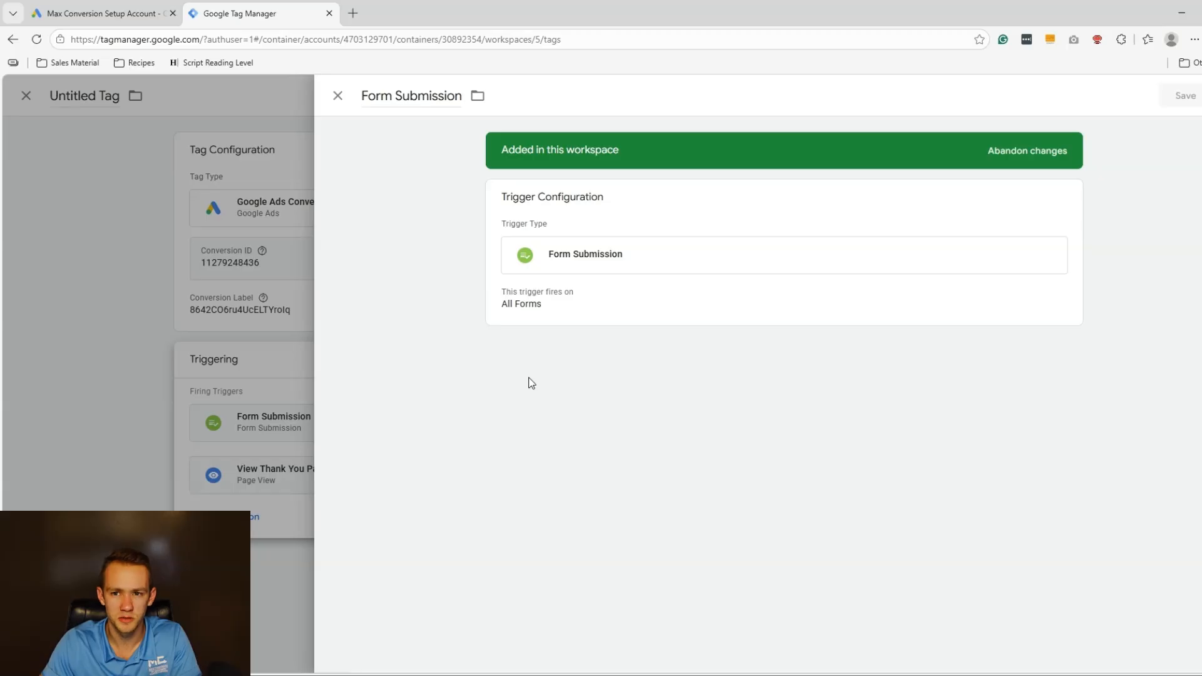
click(243, 319)
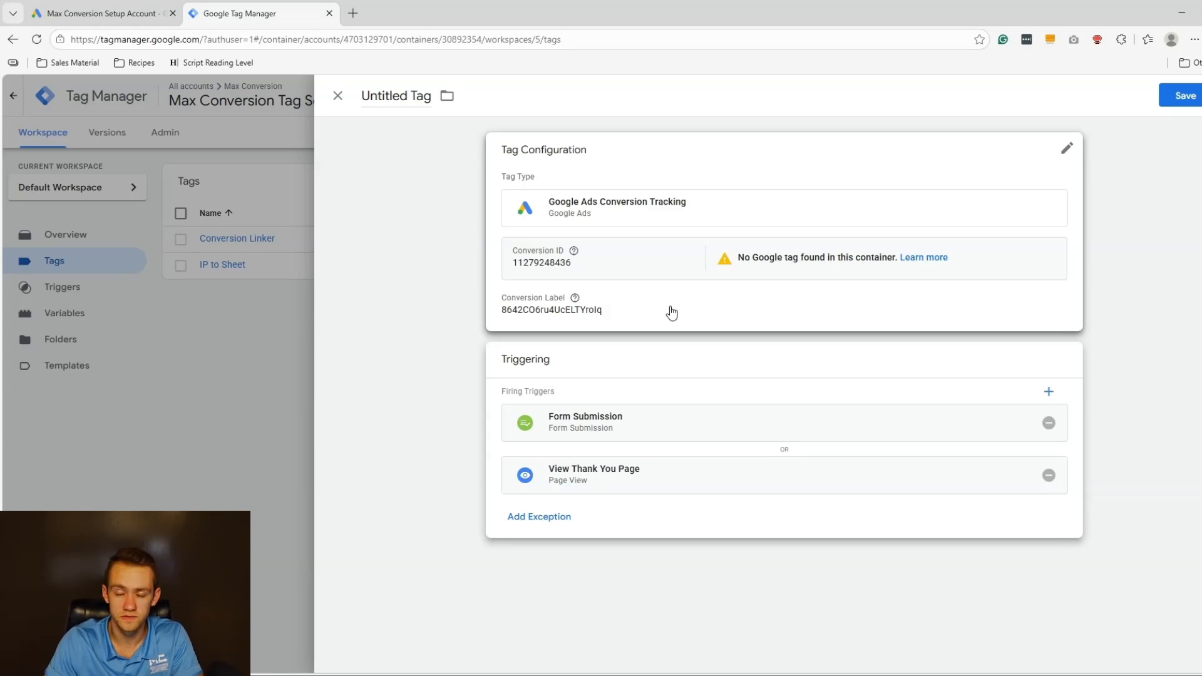
click(1165, 99)
text(G A)
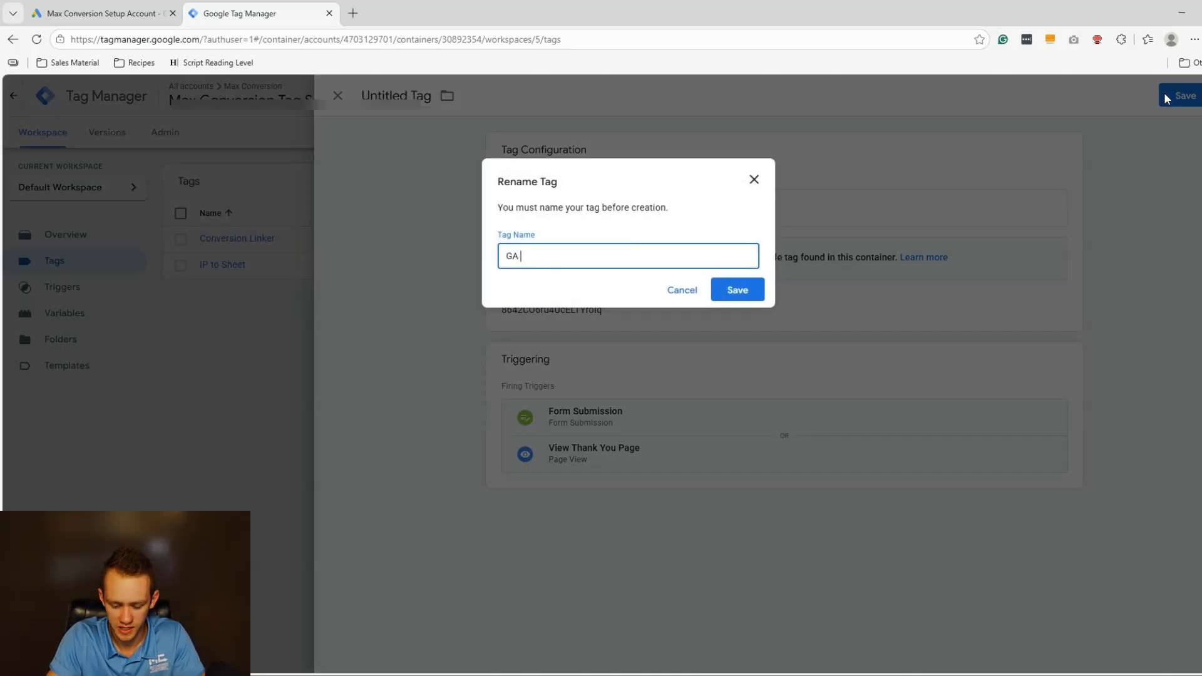
text( - Form Submission)
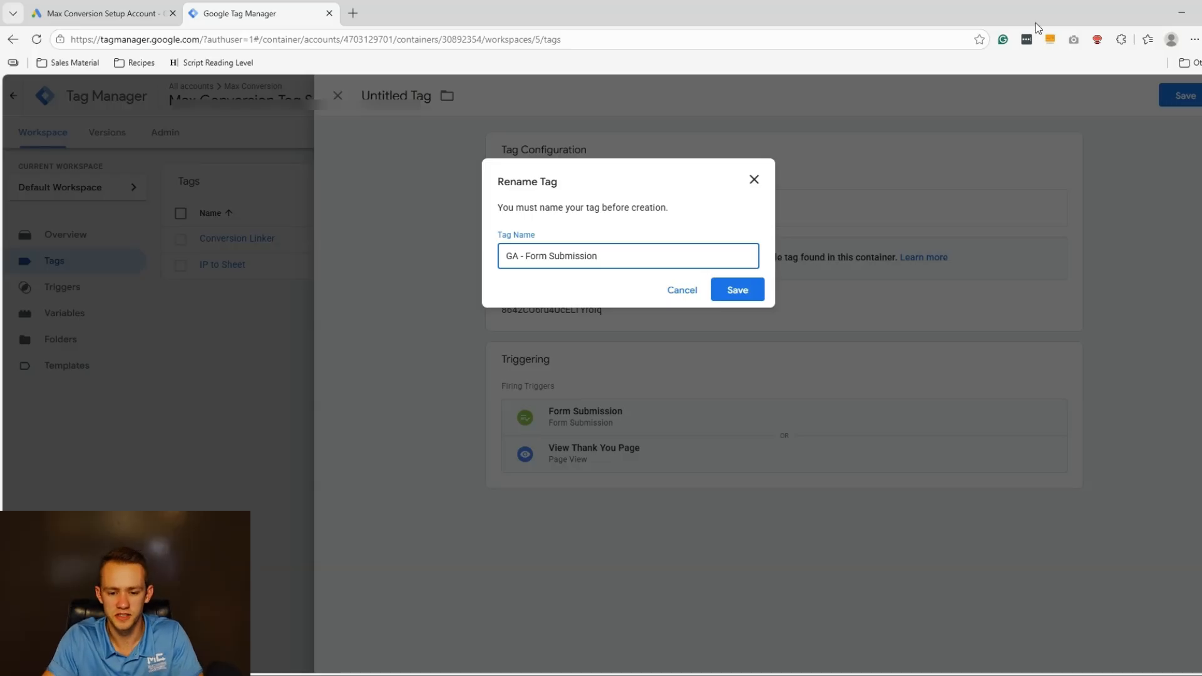
drag(525, 257, 489, 260)
click(737, 290)
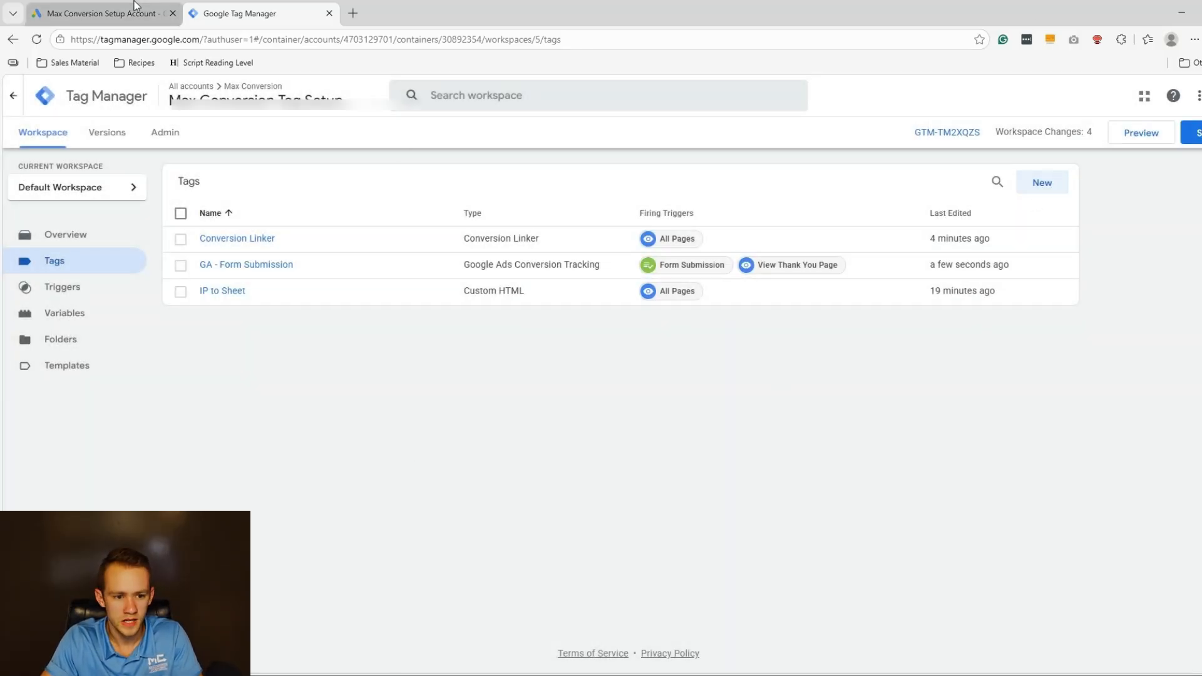
Finish the conversion setup and expand the Phone call lead goal's conversion actions.
click(103, 13)
scroll(388, 464, down, 1)
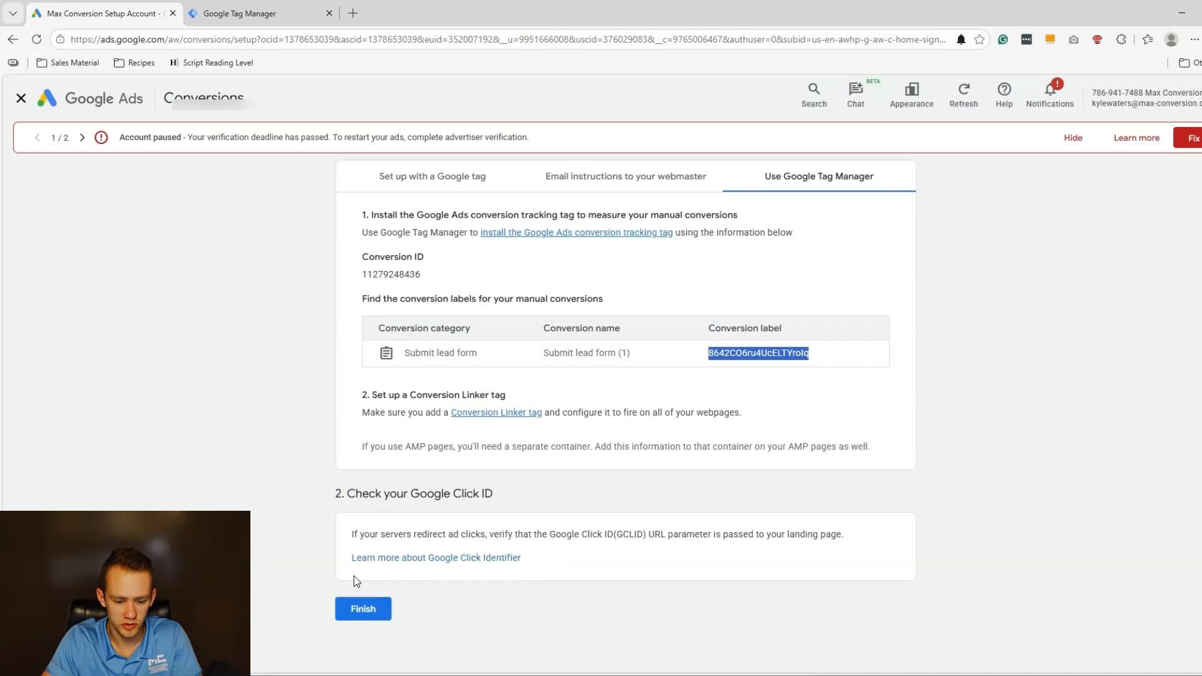
click(357, 608)
scroll(648, 363, down, 5)
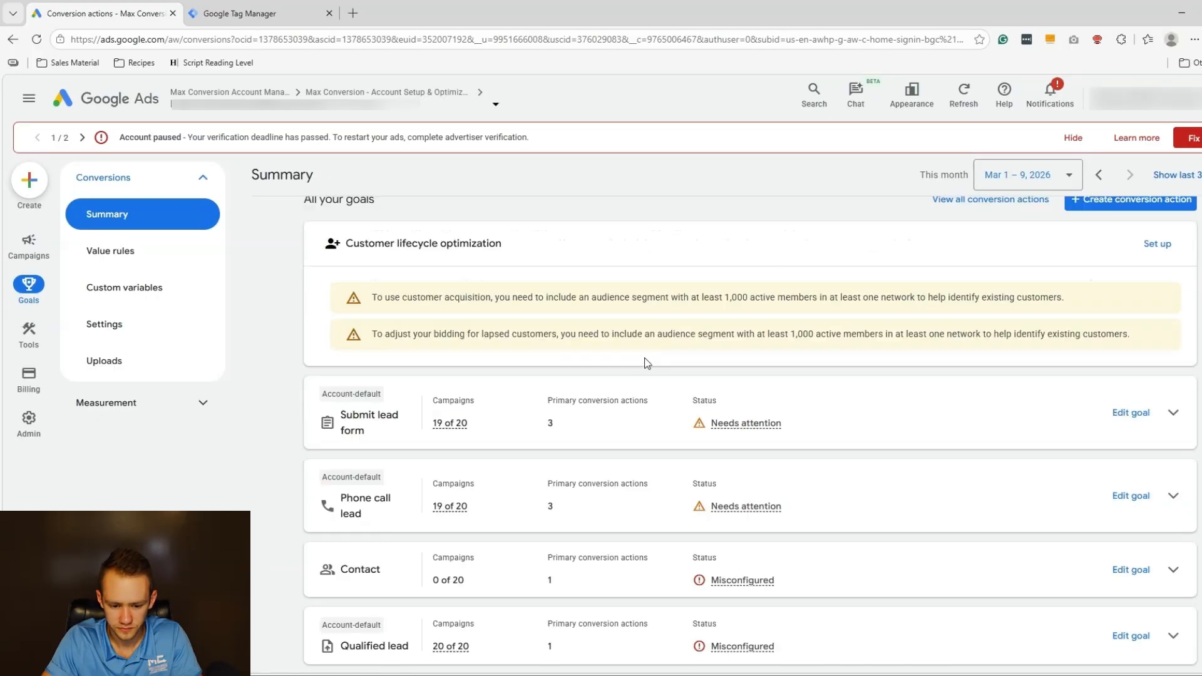
click(1173, 496)
scroll(914, 475, down, 3)
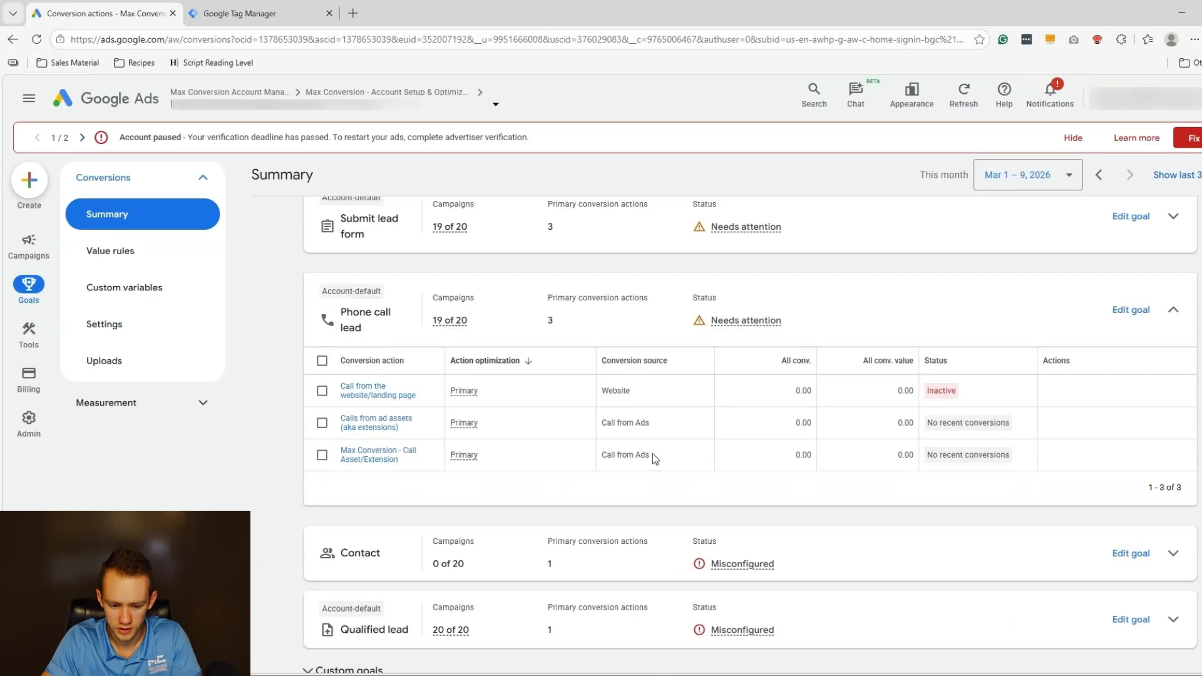
click(322, 454)
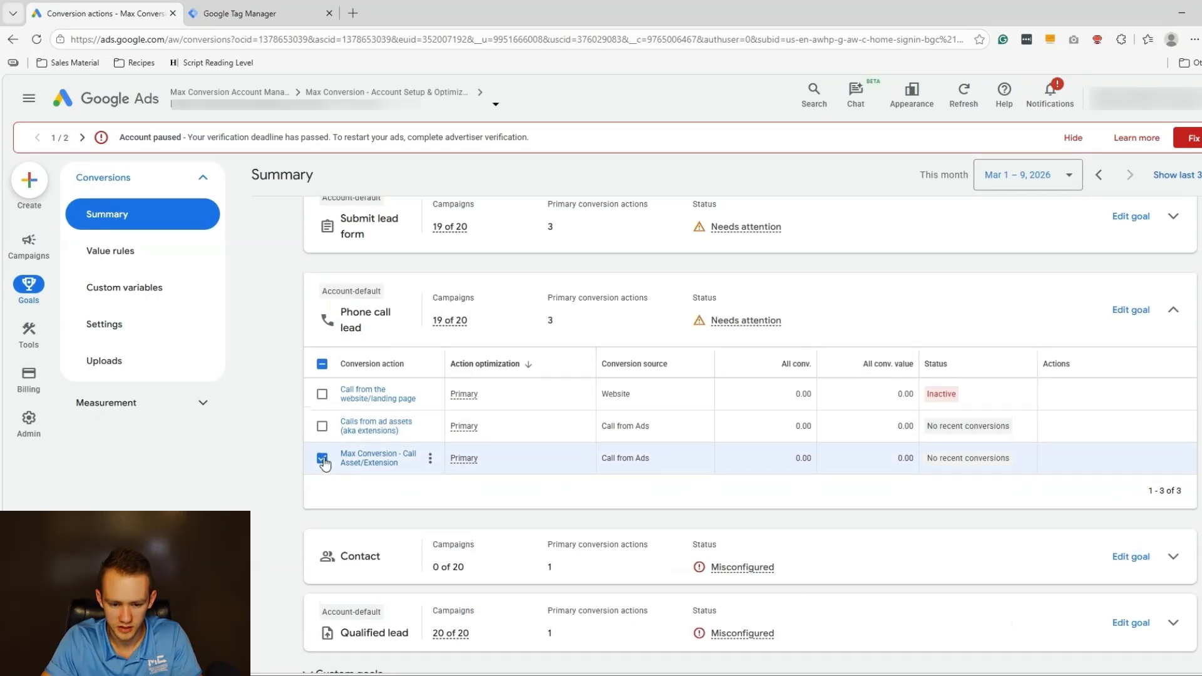
click(322, 493)
click(322, 420)
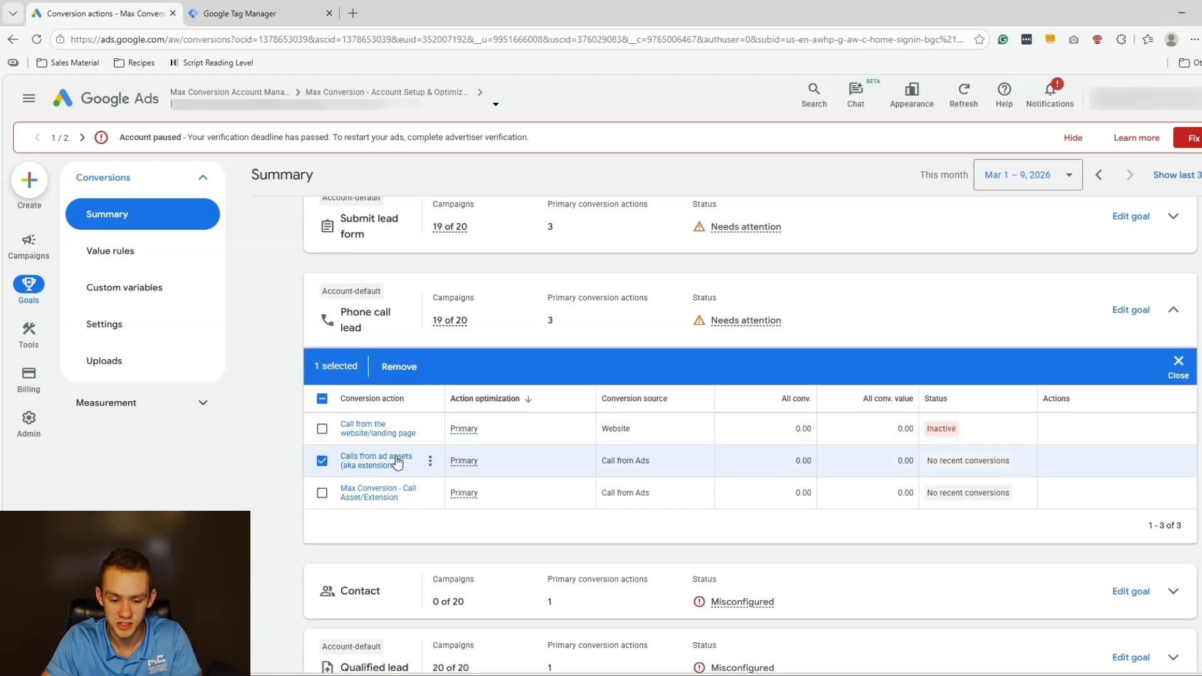
click(322, 462)
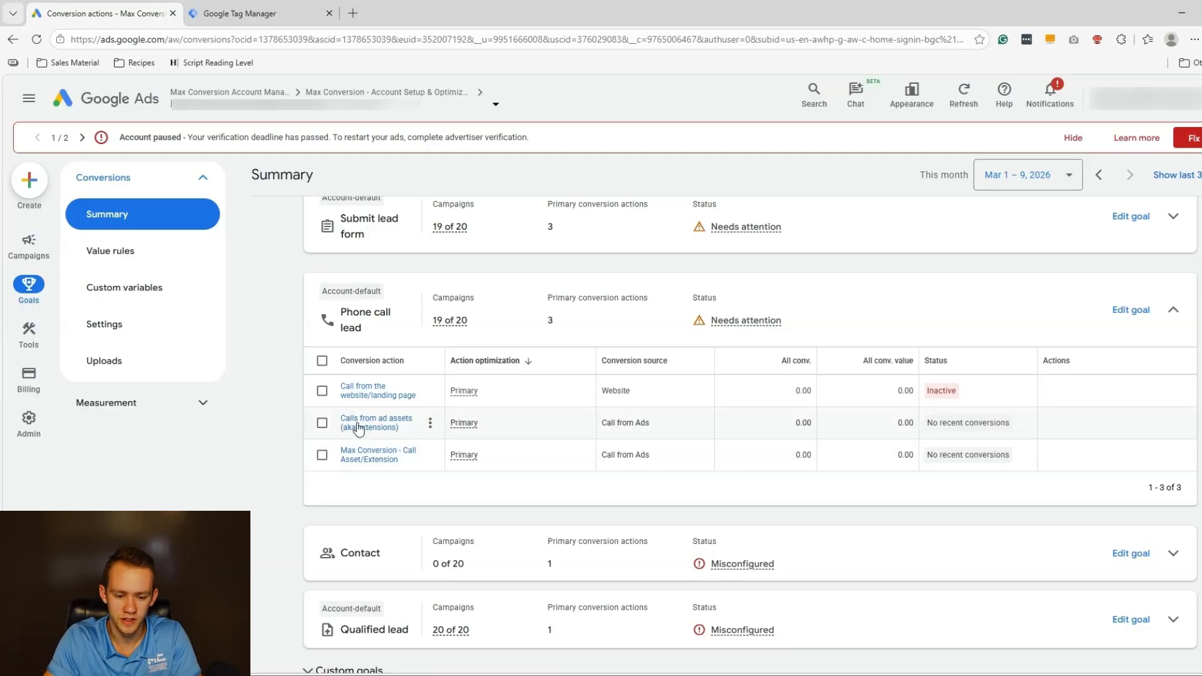
Show Tag Manager install details for Call from the website/landing page and copy its conversion ID.
click(373, 395)
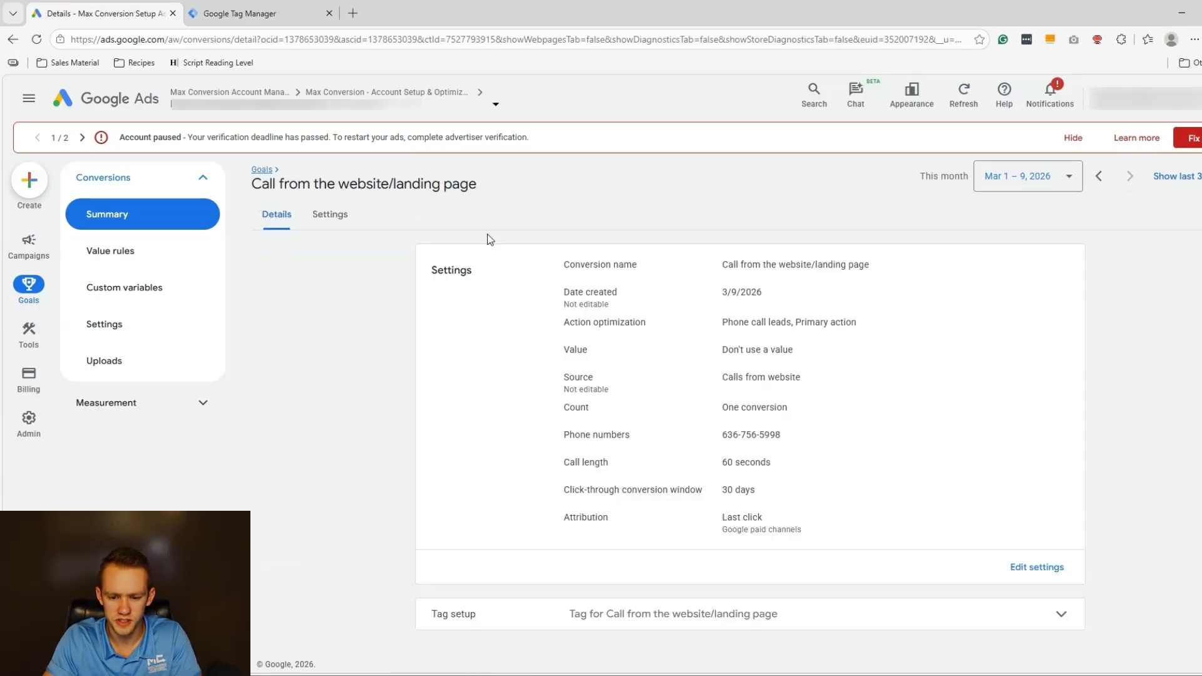
click(864, 614)
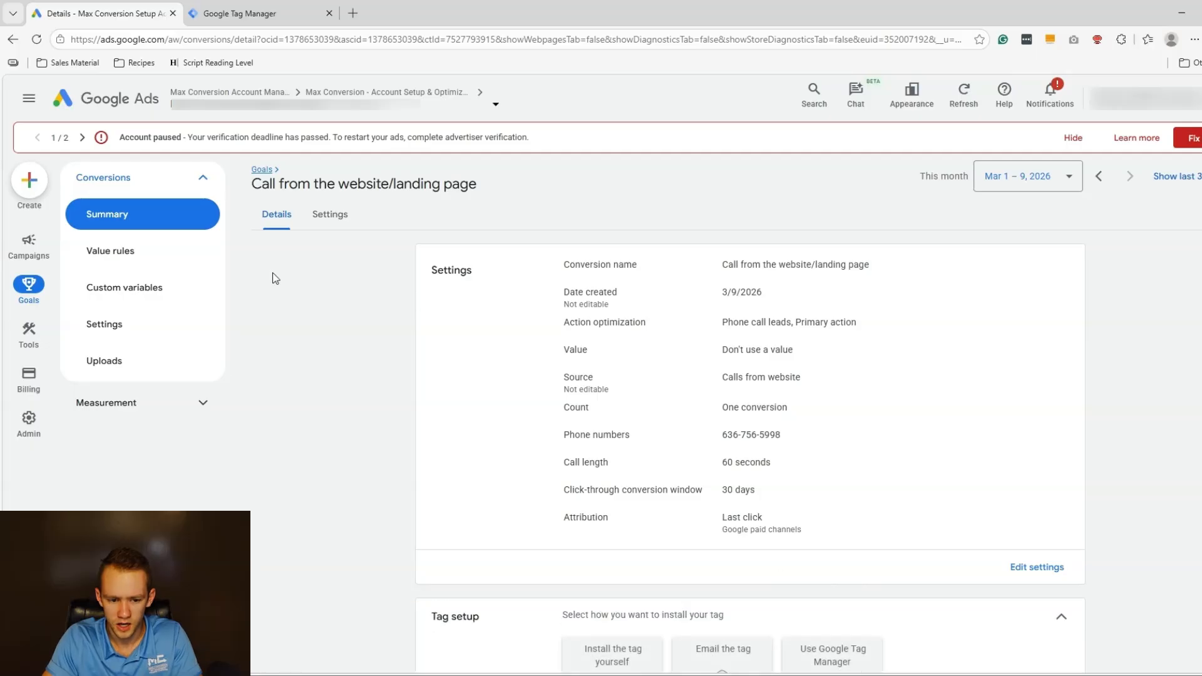
scroll(355, 257, down, 3)
click(859, 541)
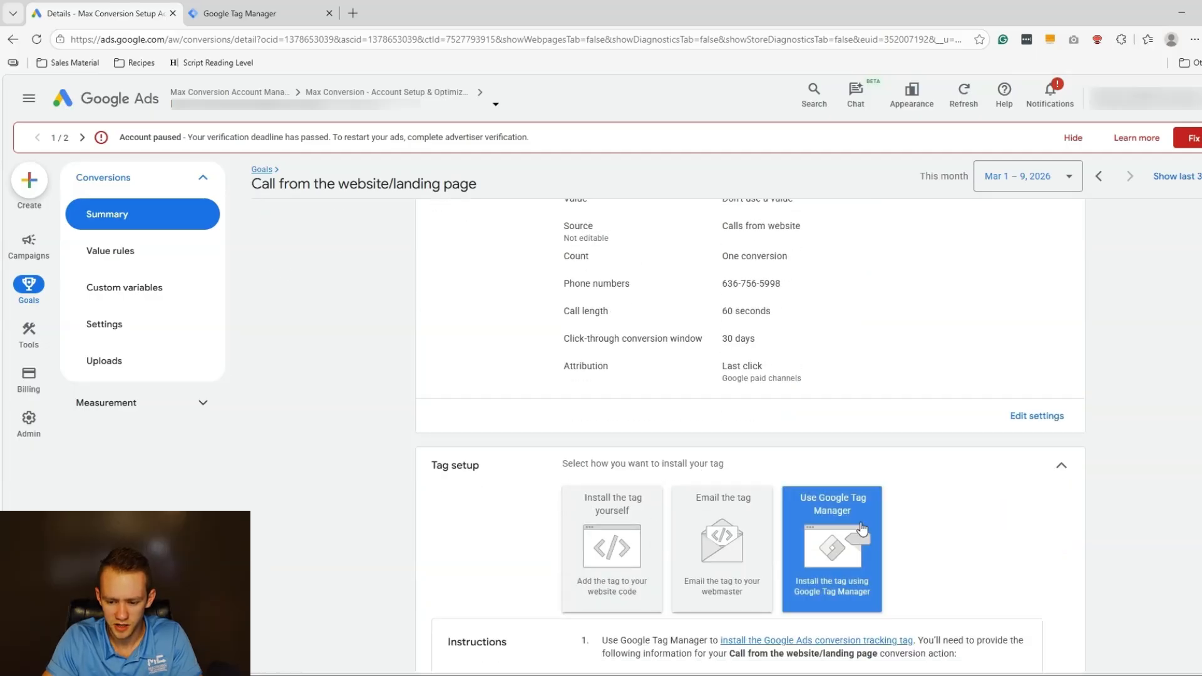
double_click(637, 546)
key(ctrl+c)
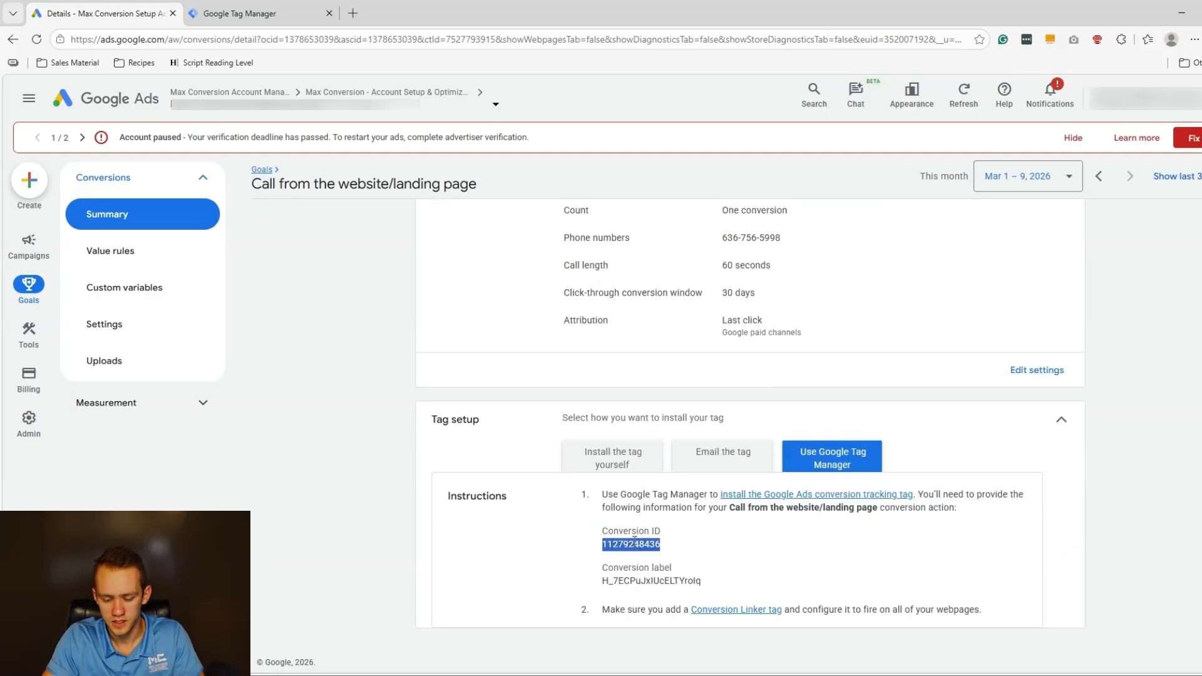
click(263, 13)
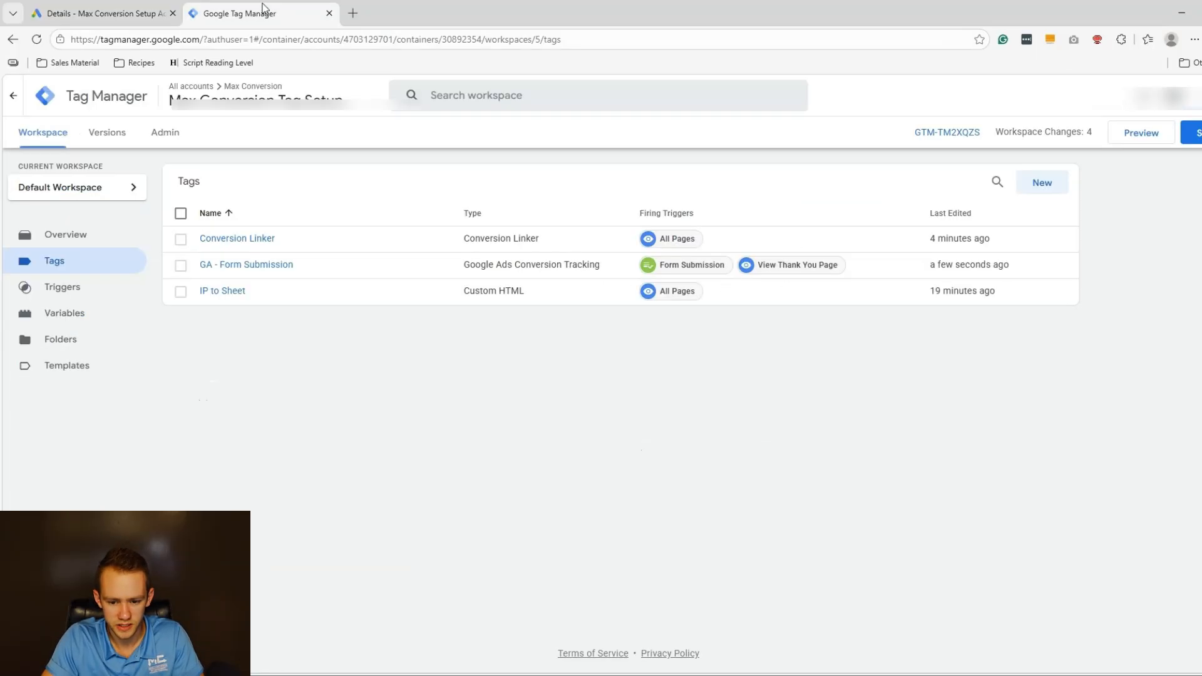
Start a Google Ads Calls from Website Conversion tag and paste in the conversion ID and label.
click(1044, 189)
click(599, 204)
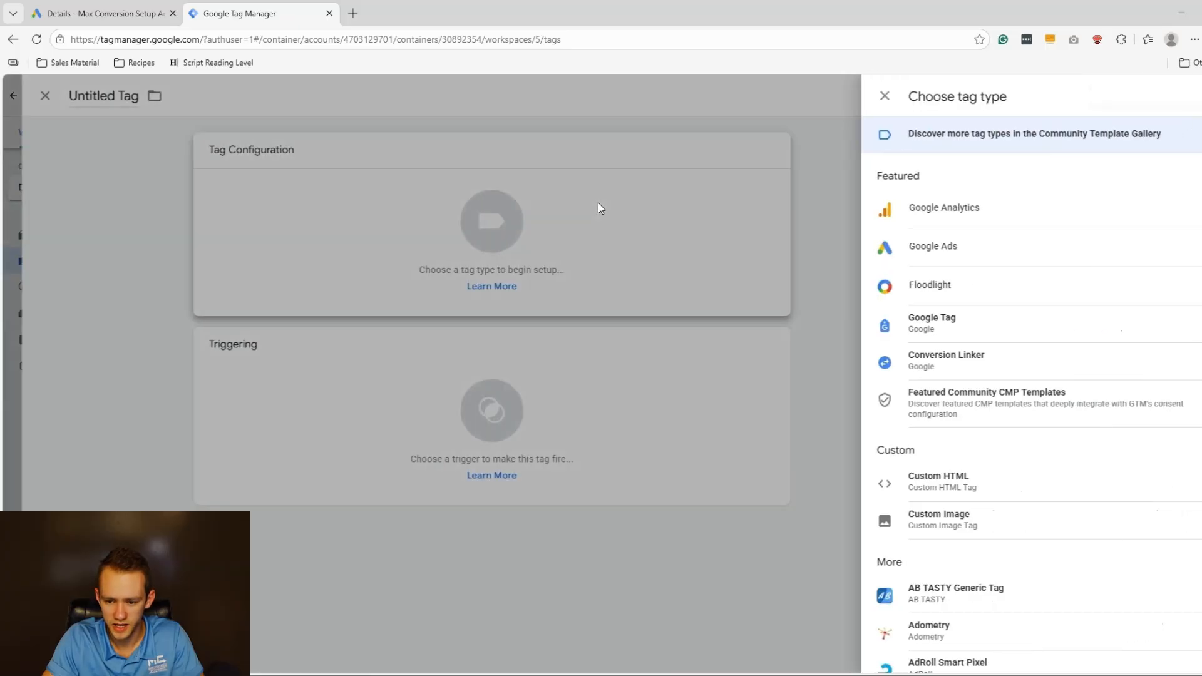
click(961, 261)
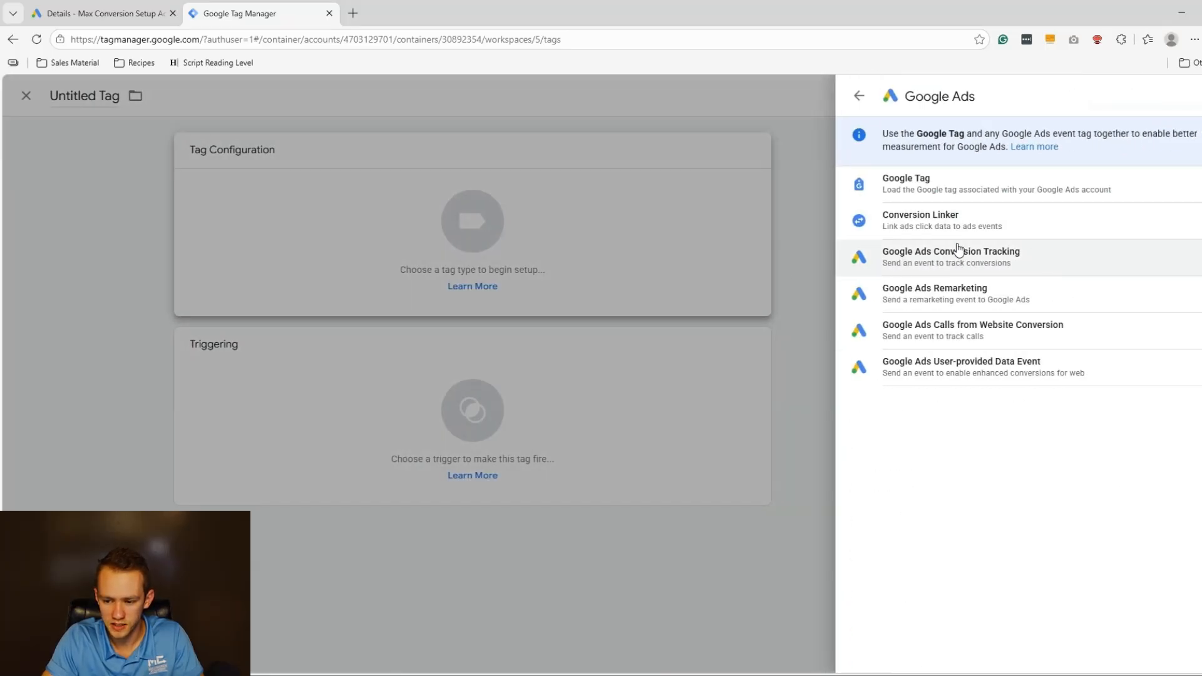
click(892, 328)
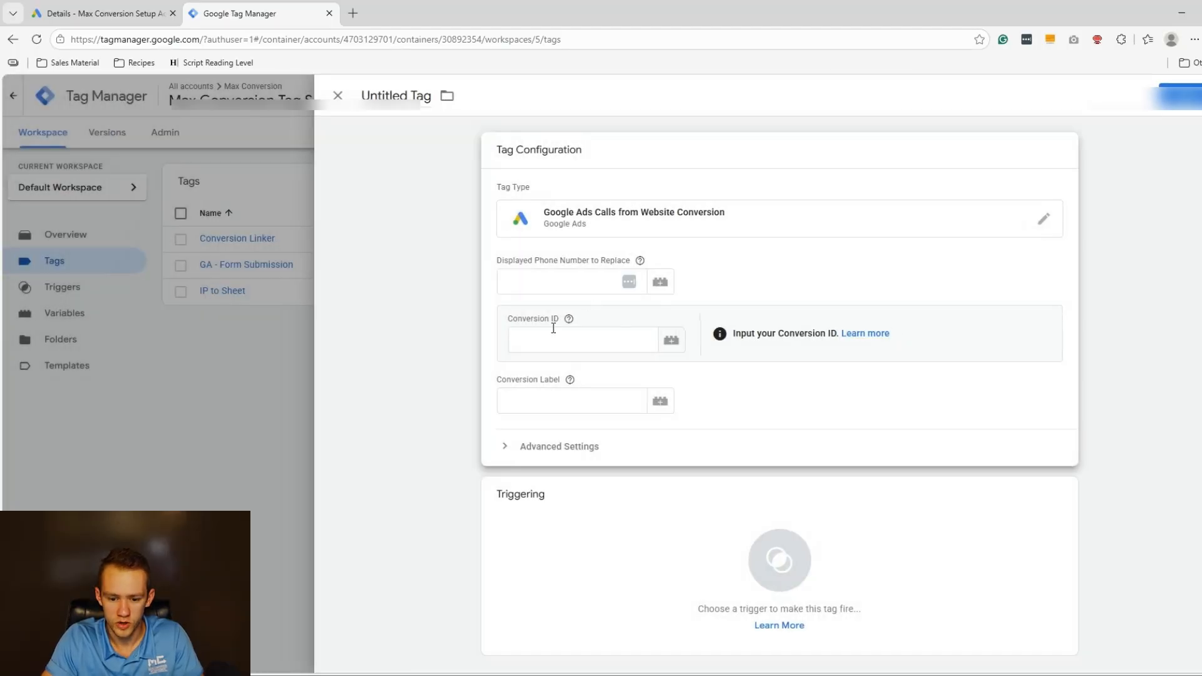
click(571, 338)
key(ctrl+v)
key(ctrl+shift+Tab)
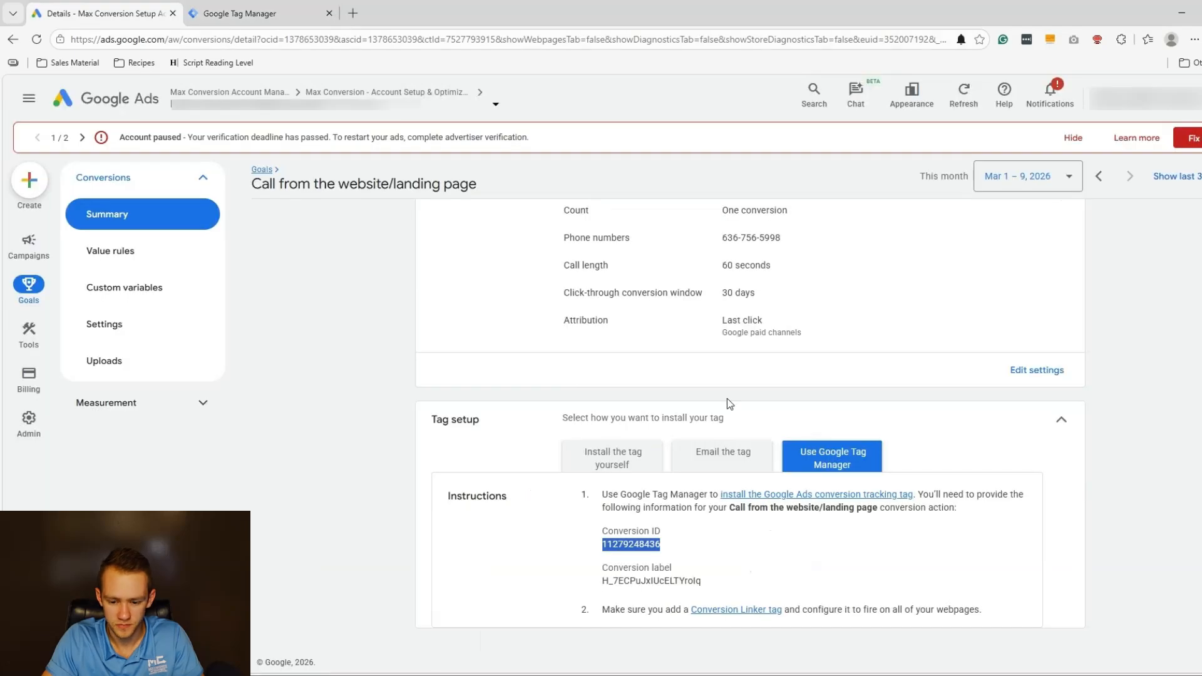
double_click(660, 581)
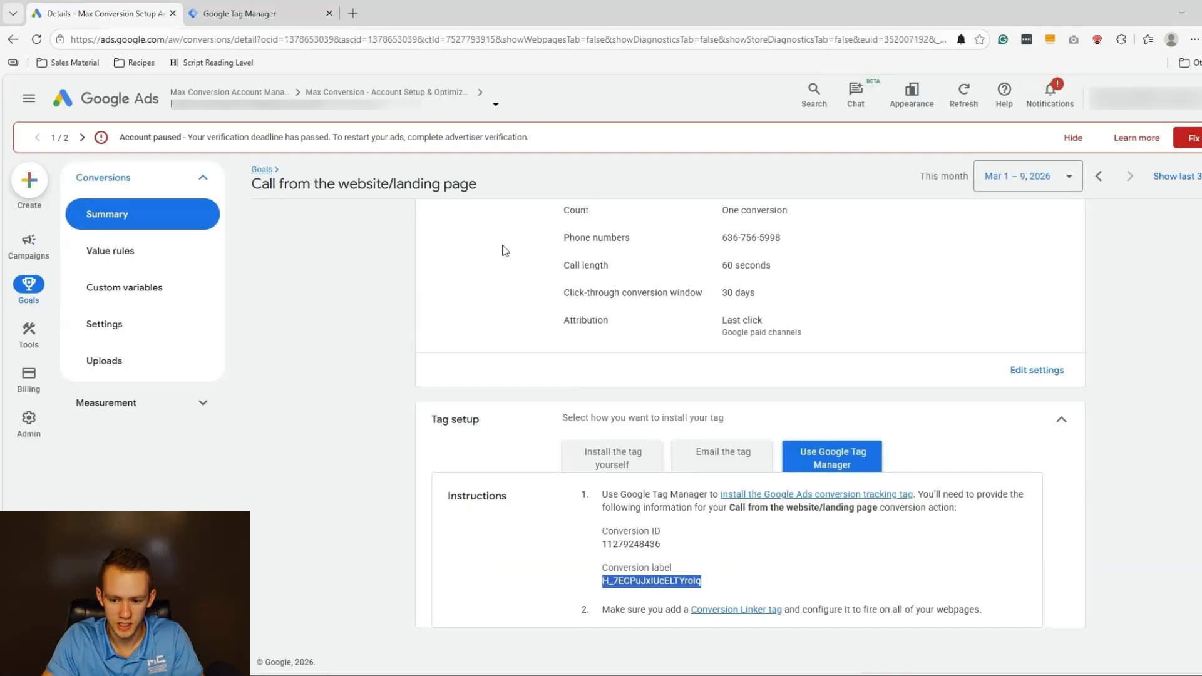
key(ctrl+Tab)
click(572, 400)
text(H_7ECPuJxIUcELTYrolq)
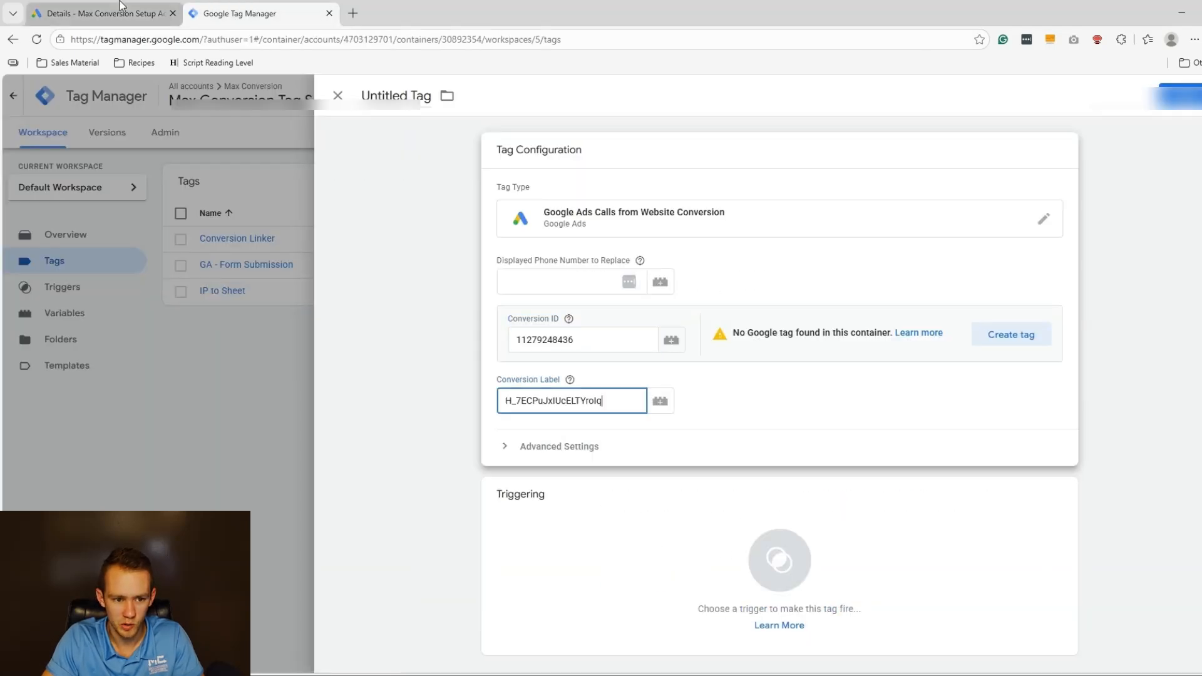
Copy the displayed phone number from Google Ads into the tag, removing the stray space.
key(ctrl+shift+Tab)
scroll(828, 355, up, 1)
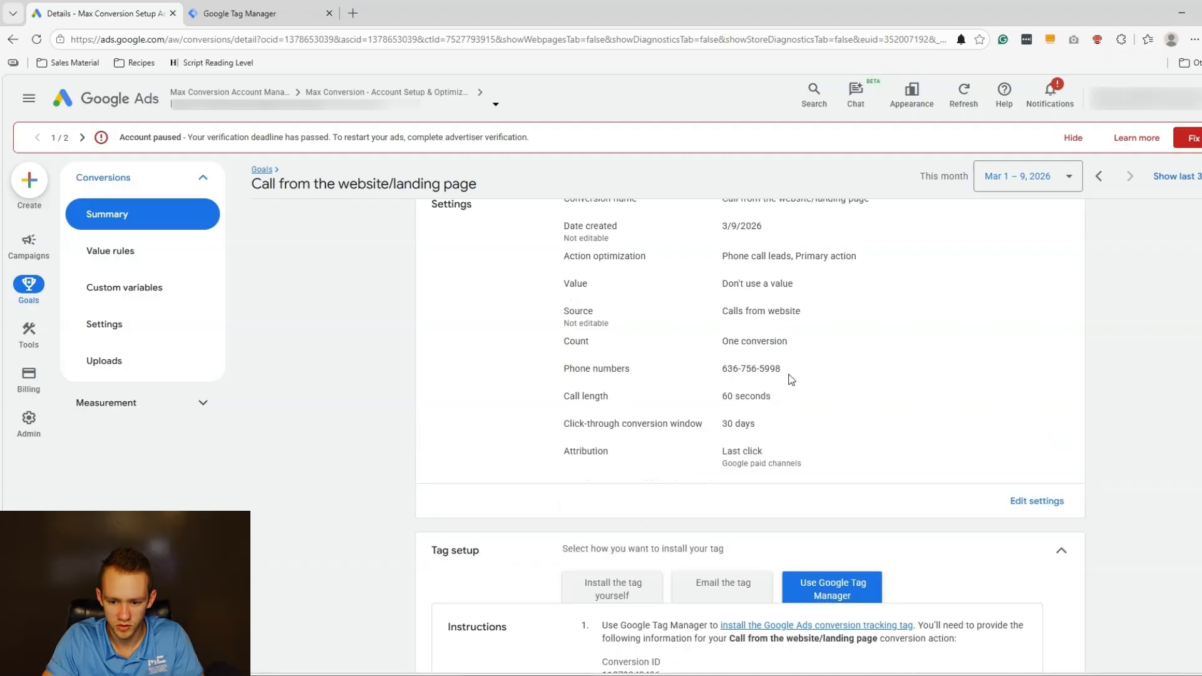
drag(786, 376, 720, 374)
key(ctrl+c)
key(ctrl+Tab)
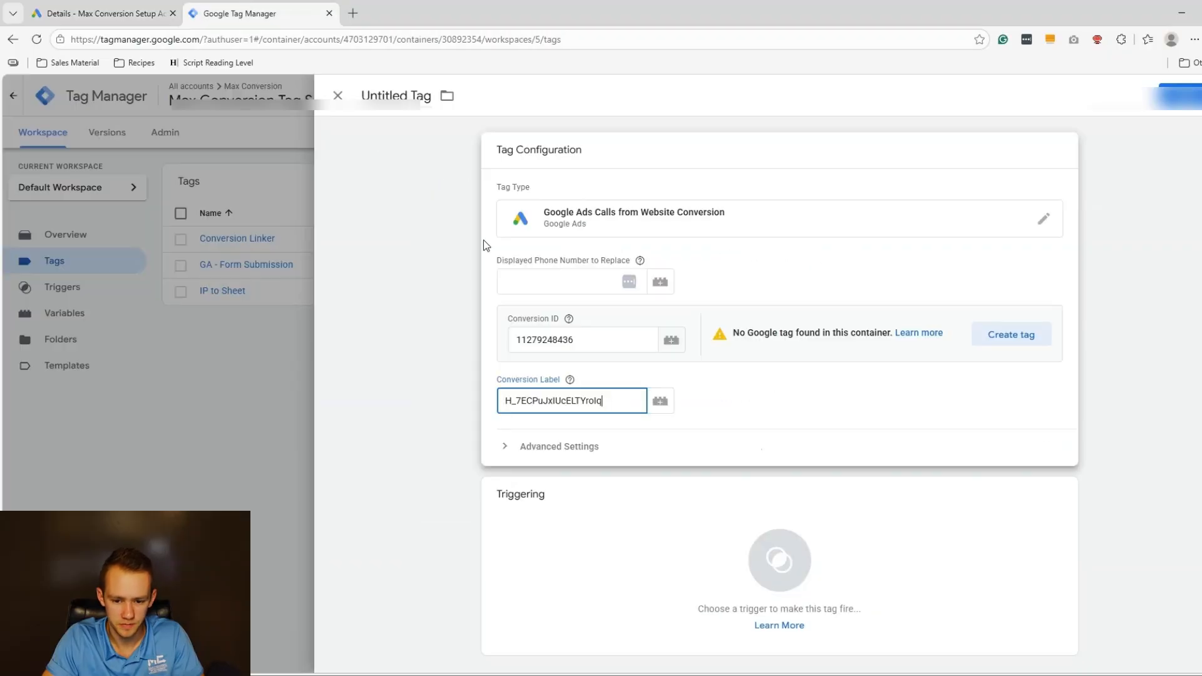
click(529, 283)
key(ctrl+v)
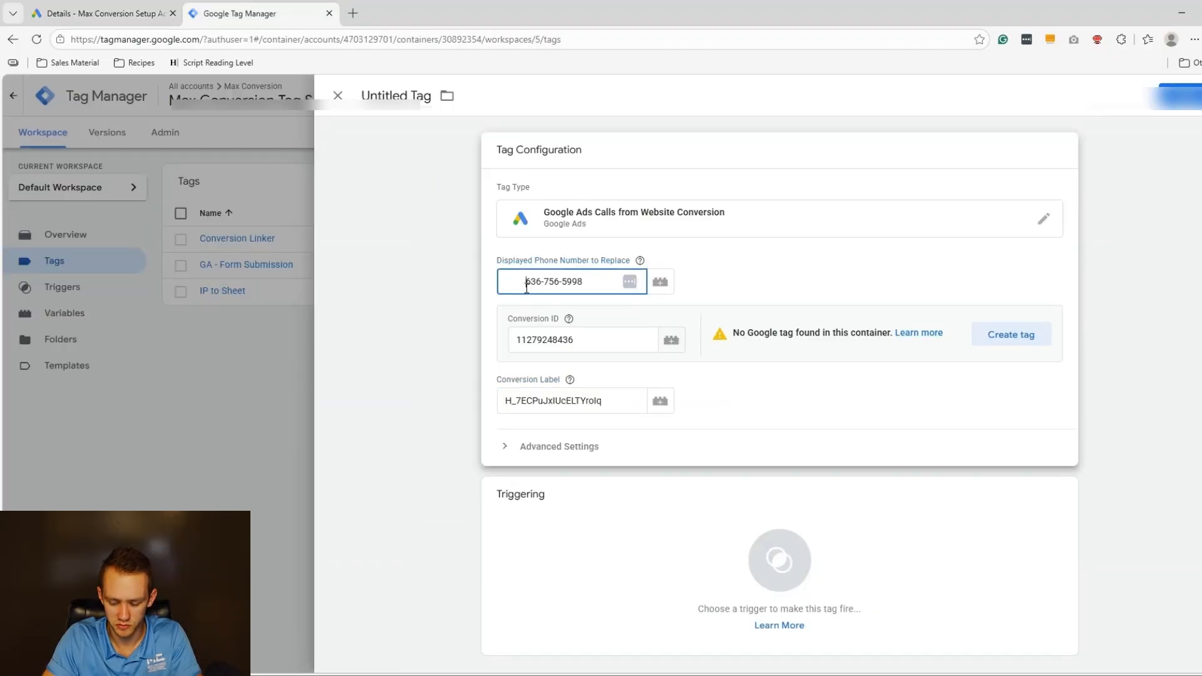
key(BackSpace)
key(BackSpace)
key(BackSpace)
key(BackSpace)
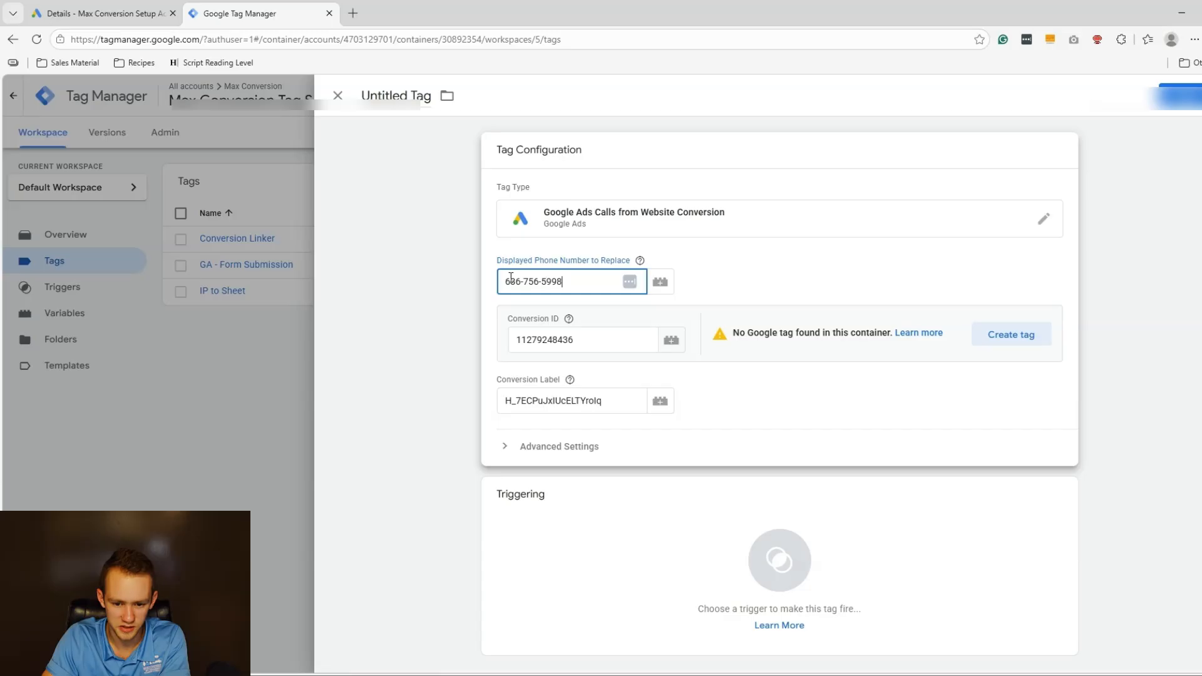
Fire the tag on All Pages and save it as 'GA - Phone Call Conversion'.
click(654, 543)
click(439, 176)
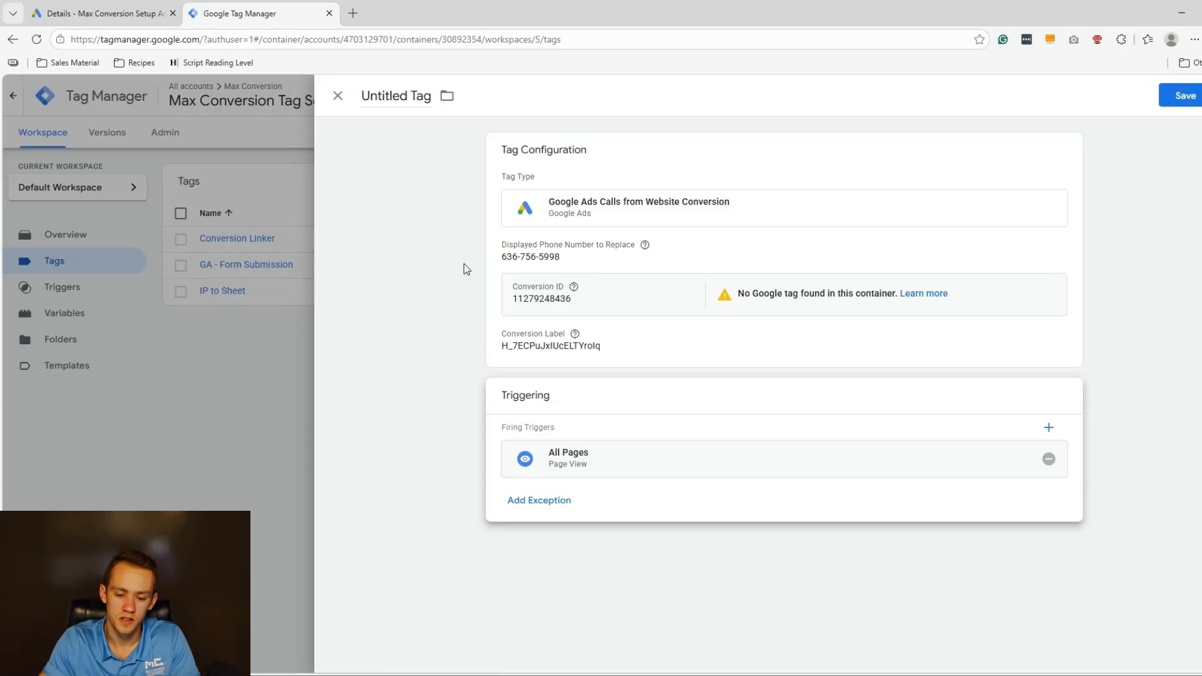
click(1177, 104)
text(GA -)
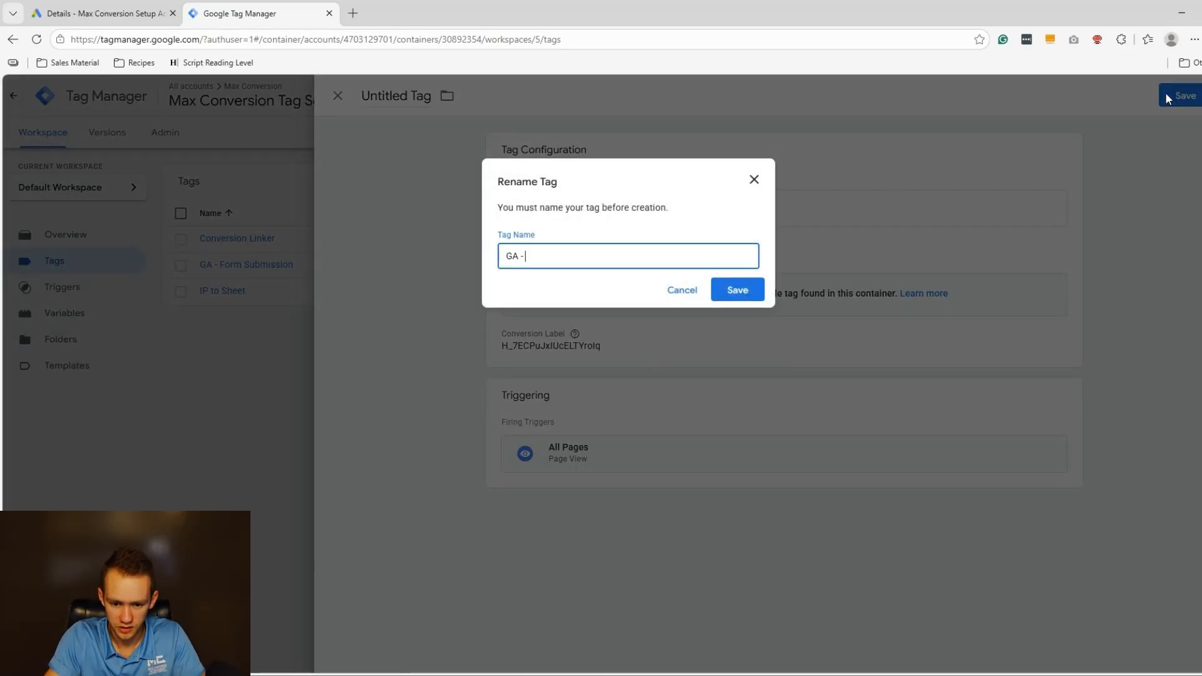
text( Phone Call Conversion)
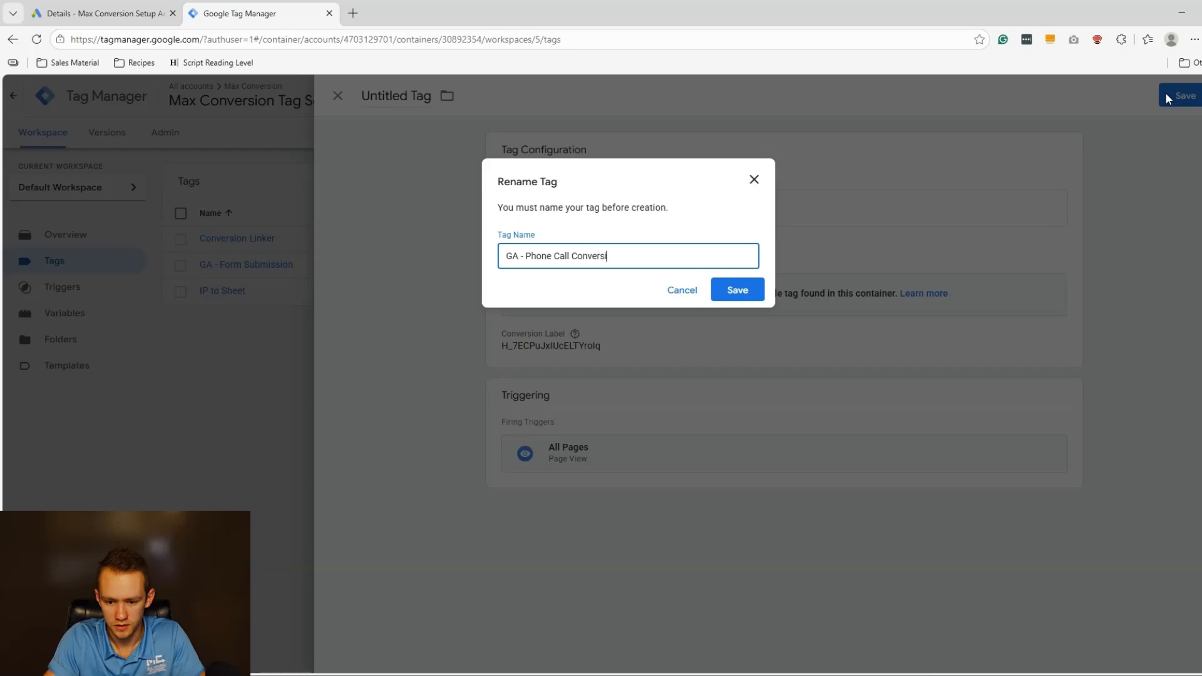
key(Return)
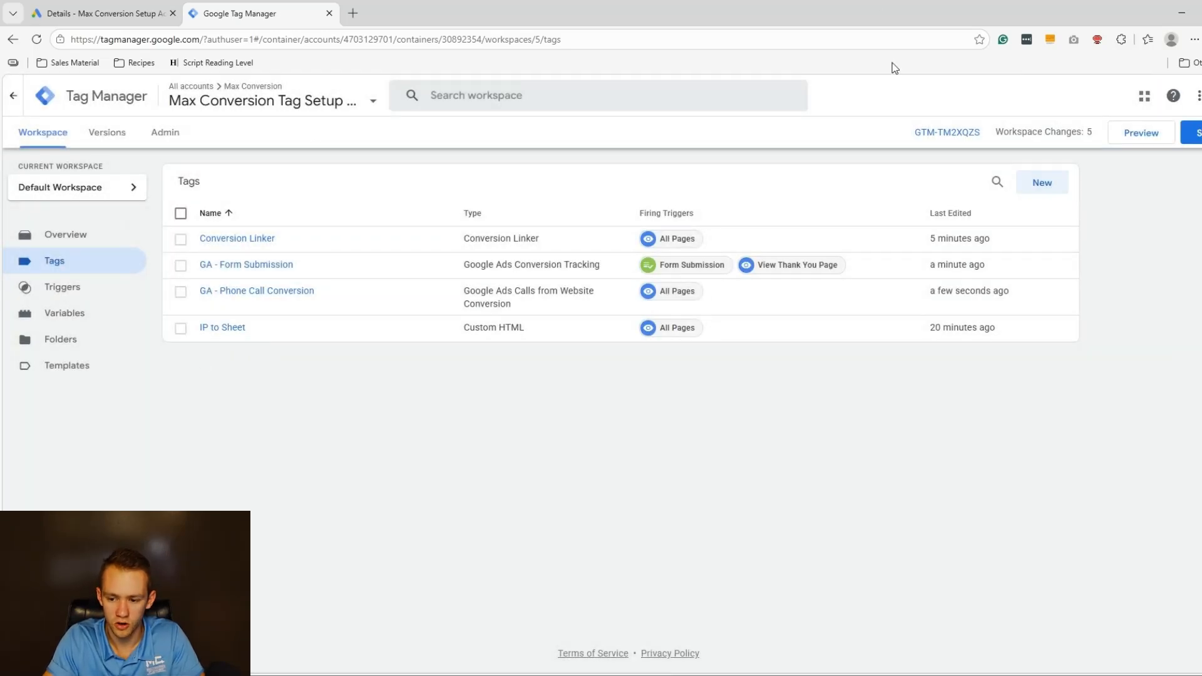
Publish the workspace as live Version 5 without a description, then return to the Google Ads conversions summary.
click(1191, 132)
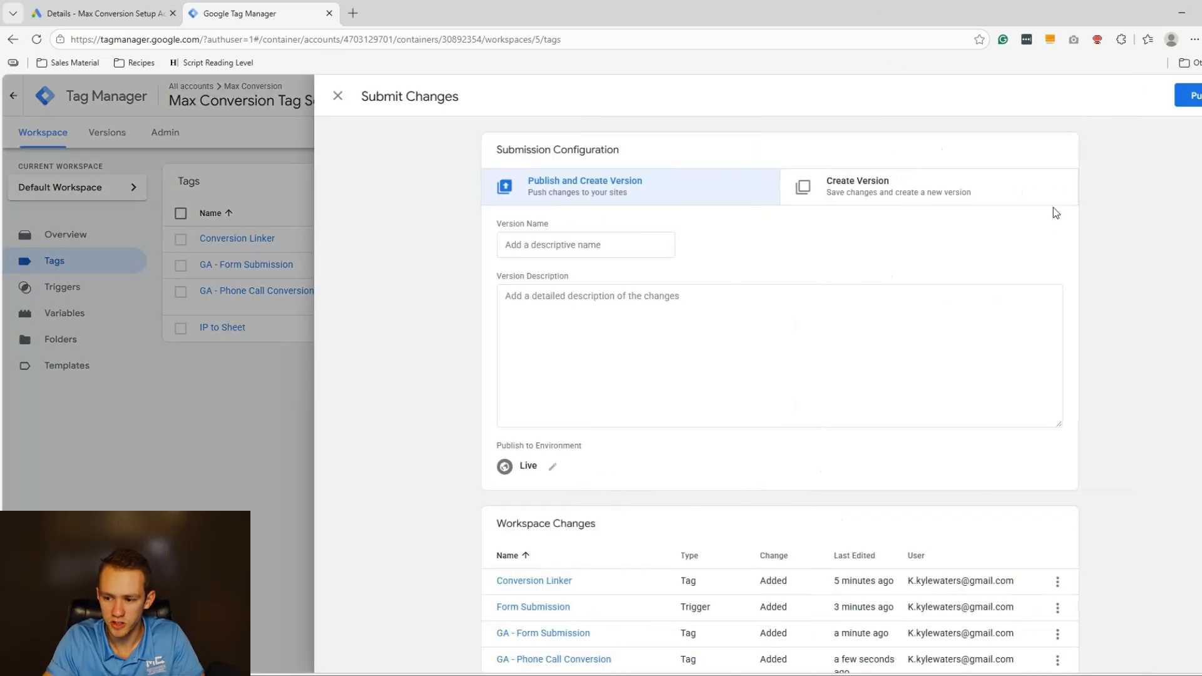
click(1196, 97)
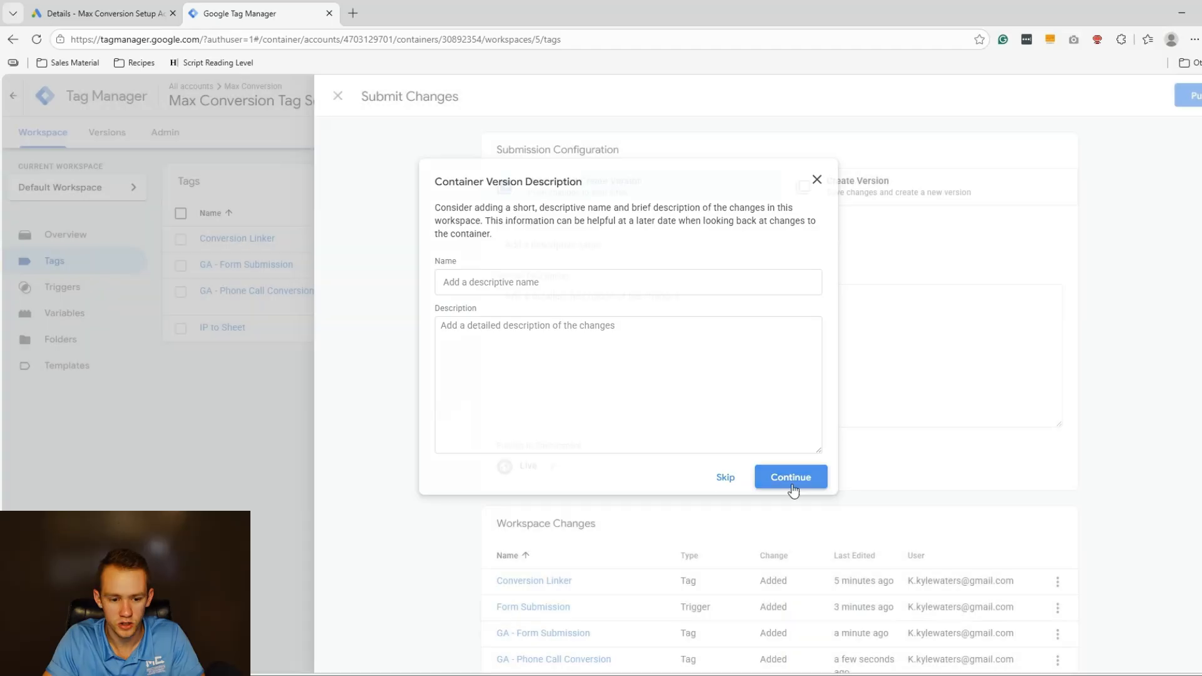
click(788, 477)
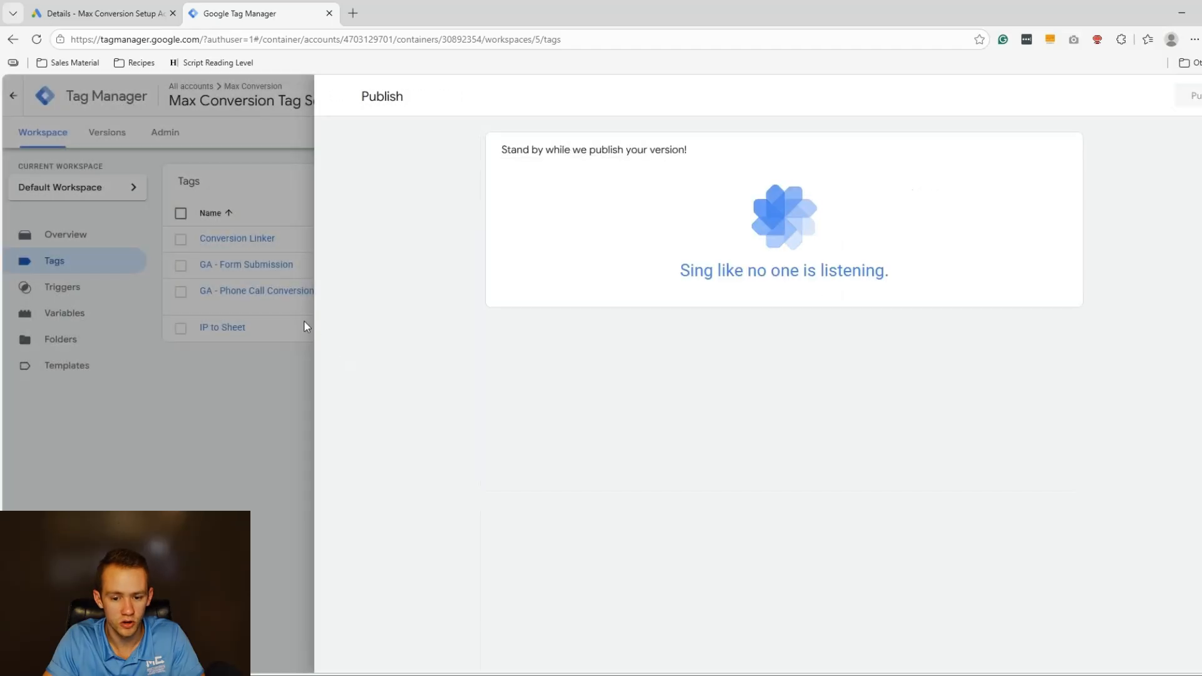
click(264, 345)
click(57, 140)
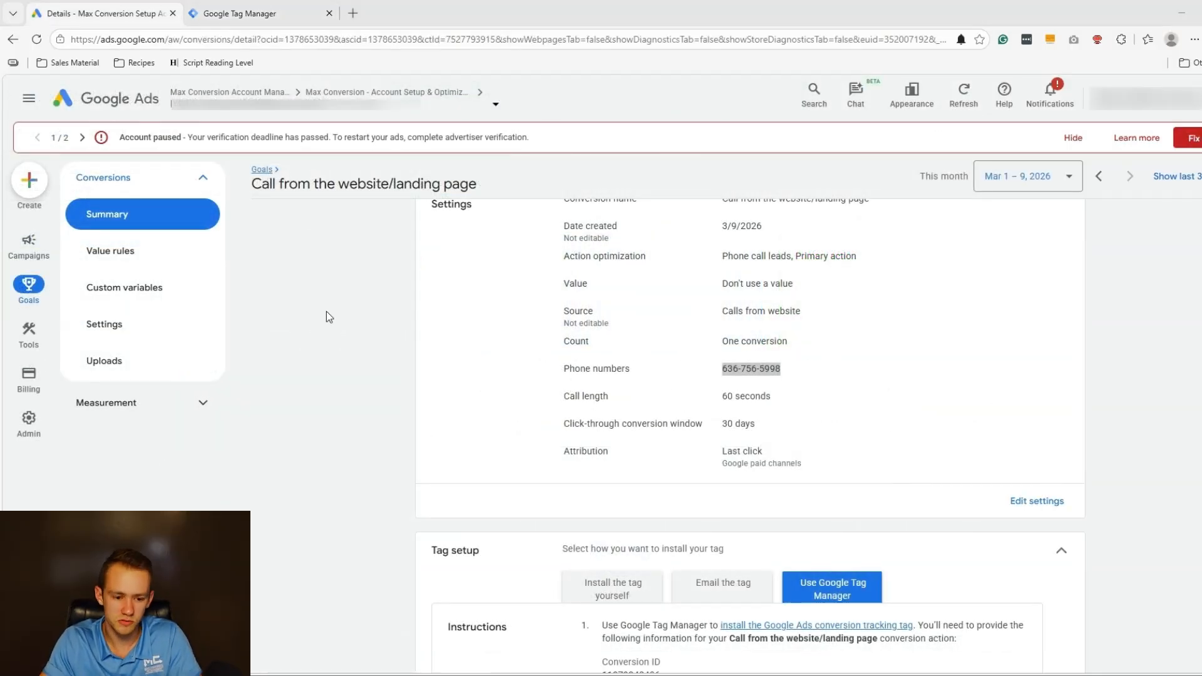
click(261, 169)
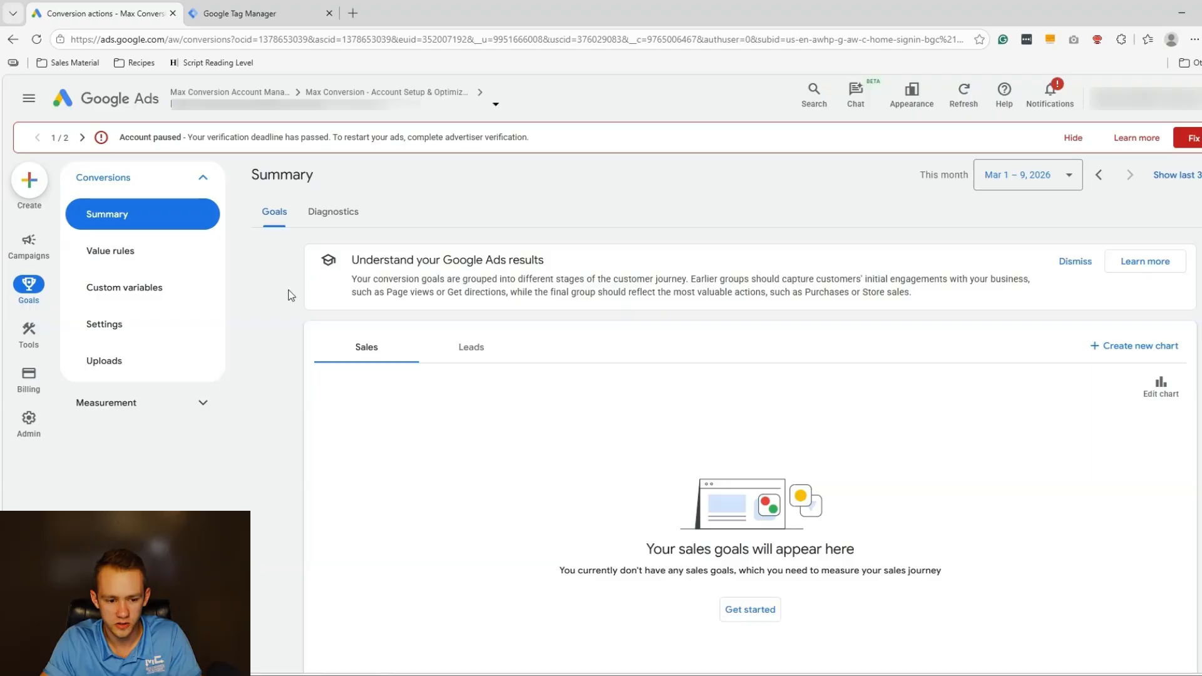
Open the Plumbing General Buildout campaign's assets and filter them to Call assets.
click(46, 259)
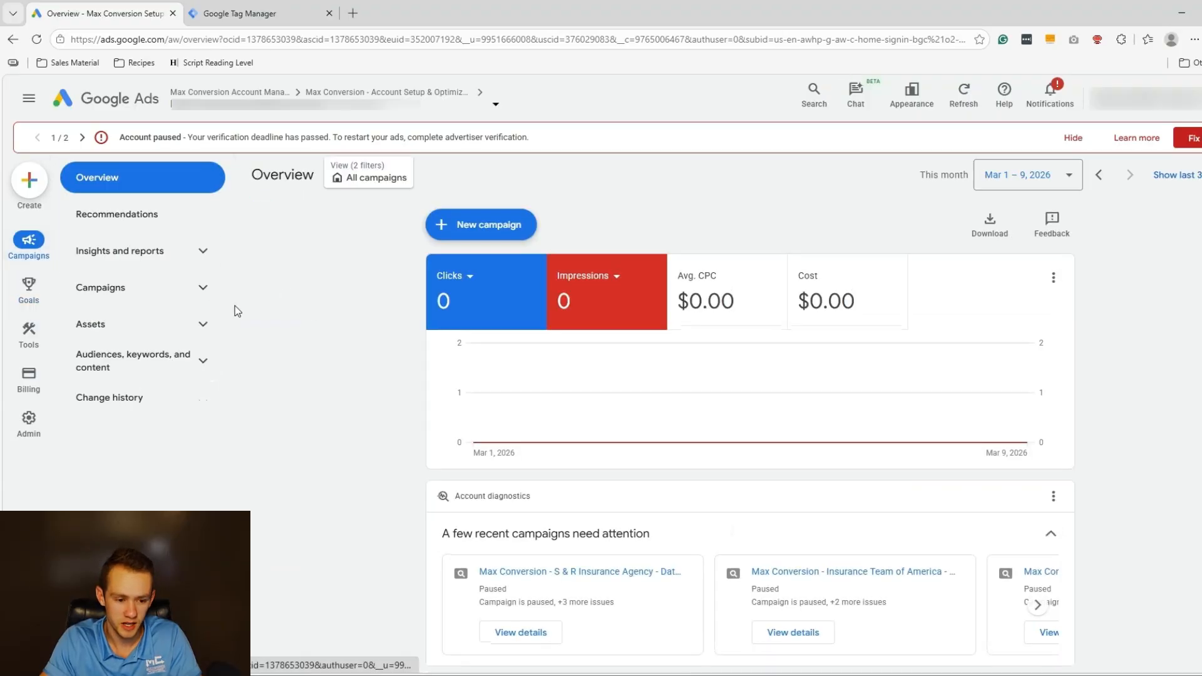
click(200, 296)
click(191, 325)
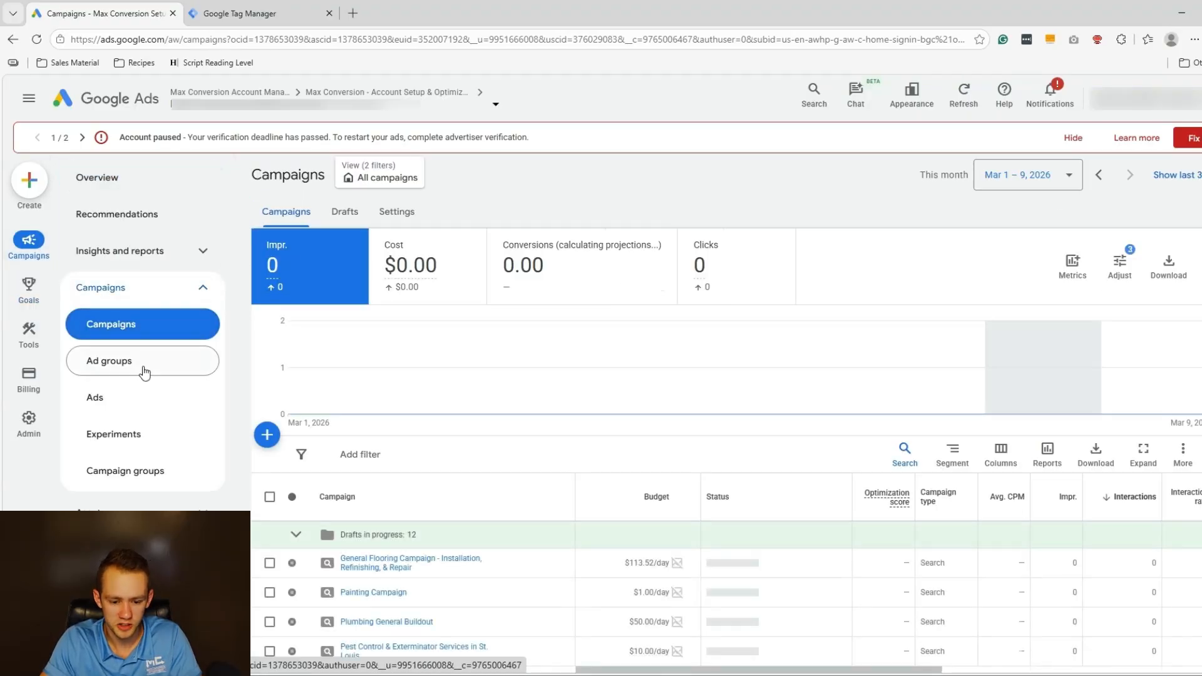
scroll(303, 303, down, 2)
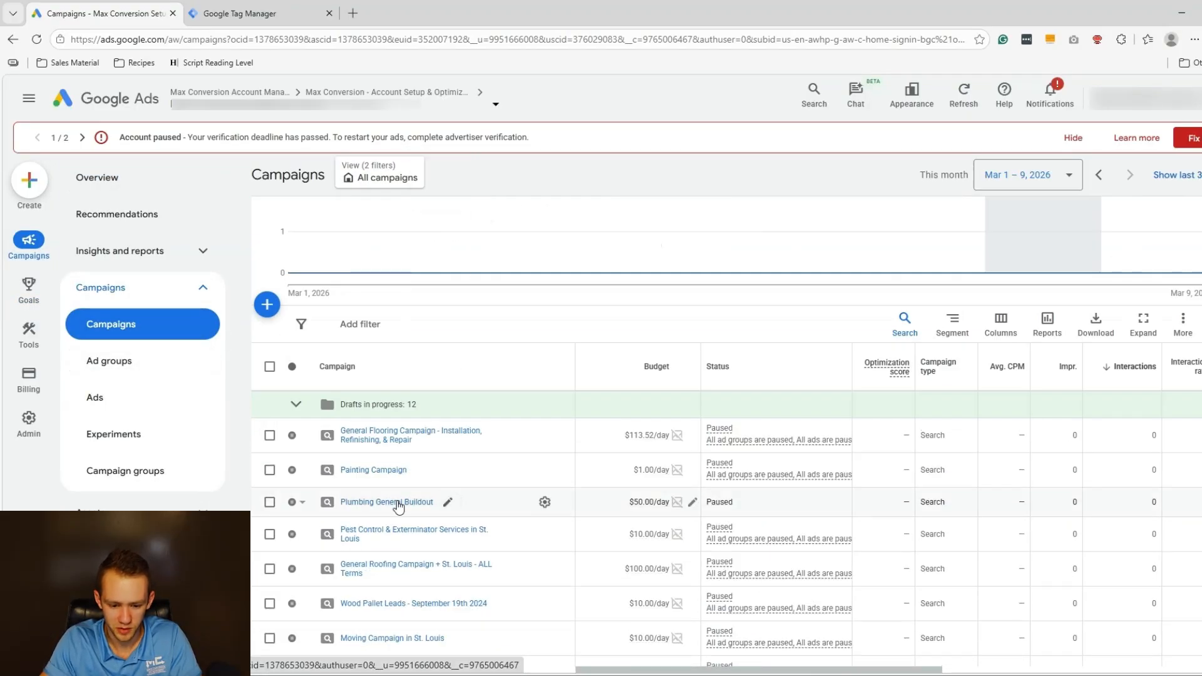
click(429, 502)
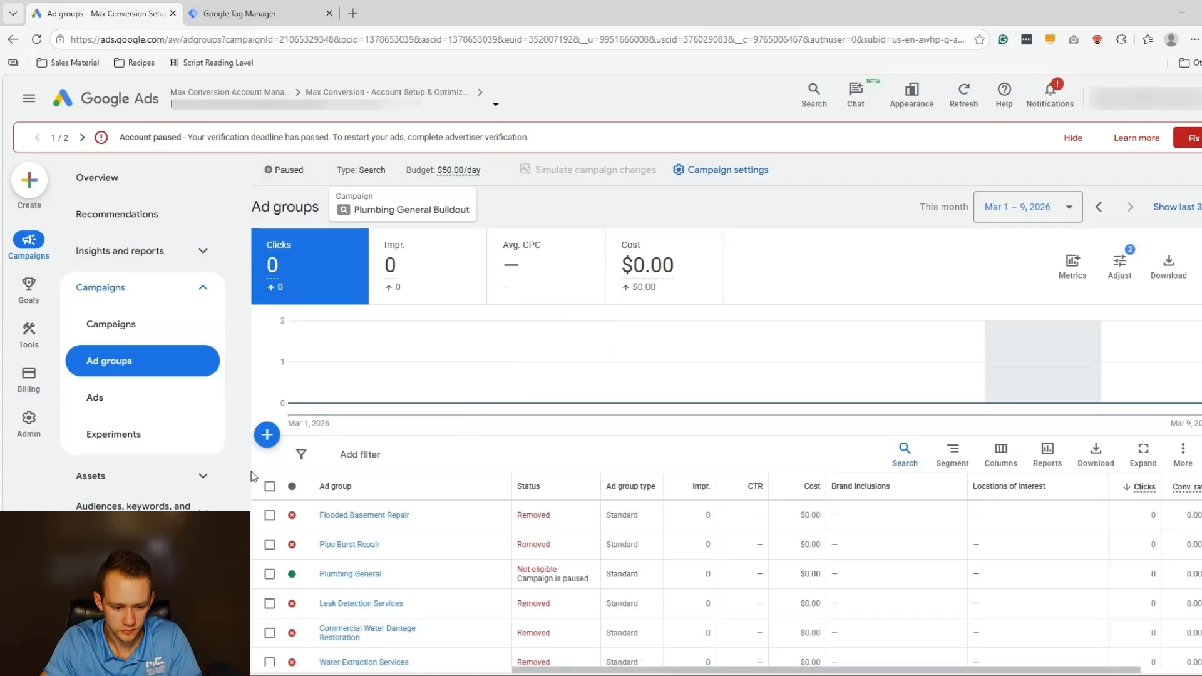
click(137, 476)
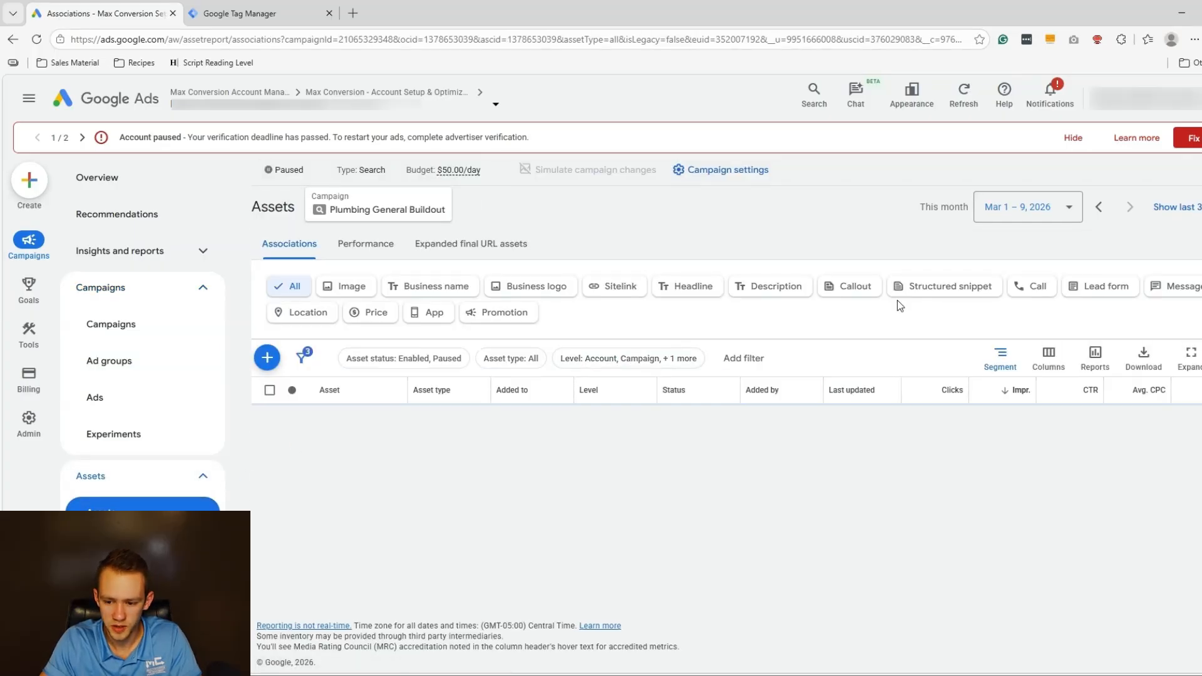
click(1016, 288)
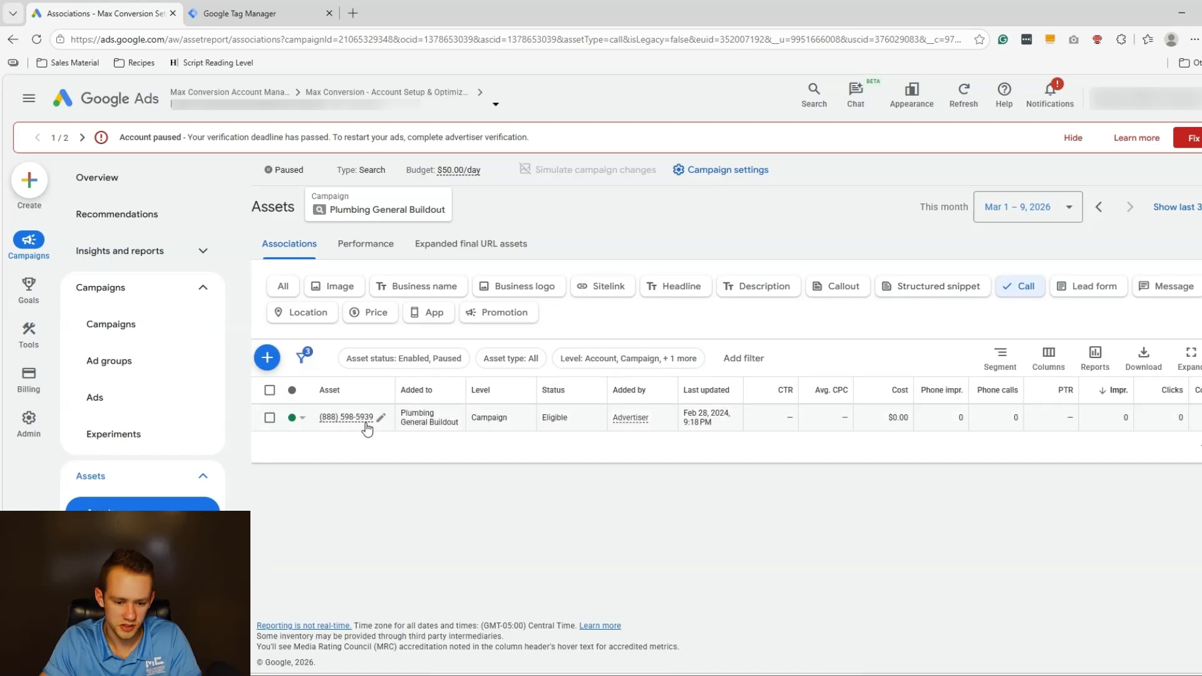
mouse_move(366, 427)
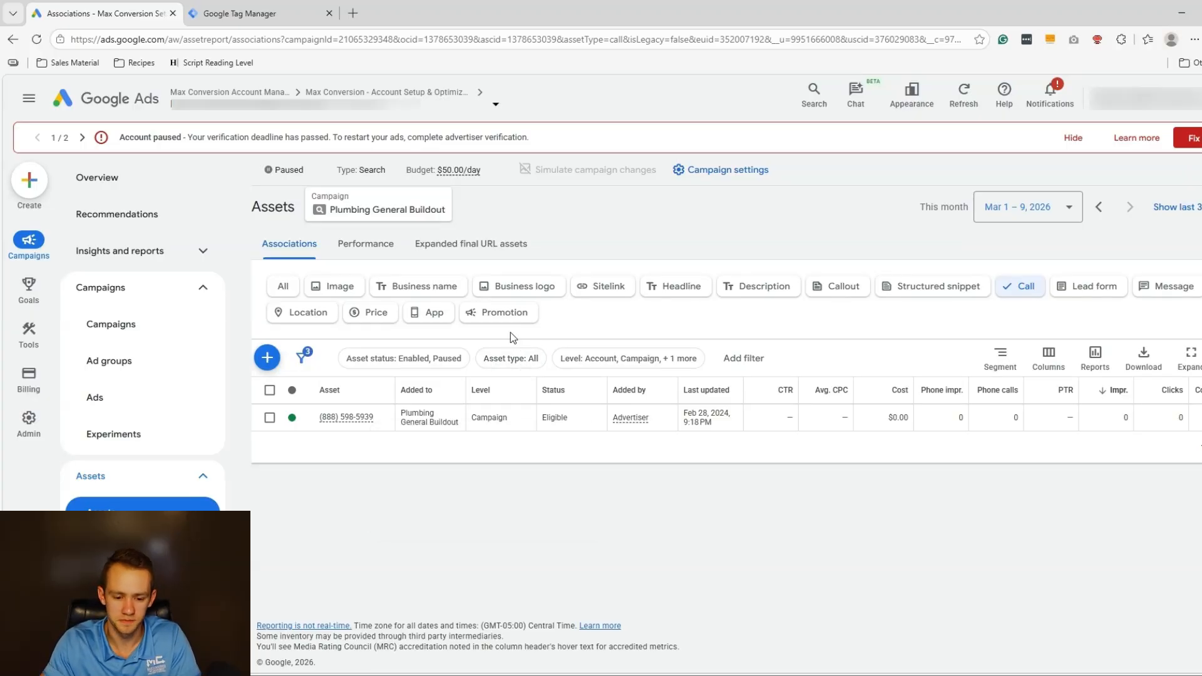
Edit the call asset and save it with 'Calls from ad assets (aka extensions)' as its conversion action.
click(382, 419)
click(352, 437)
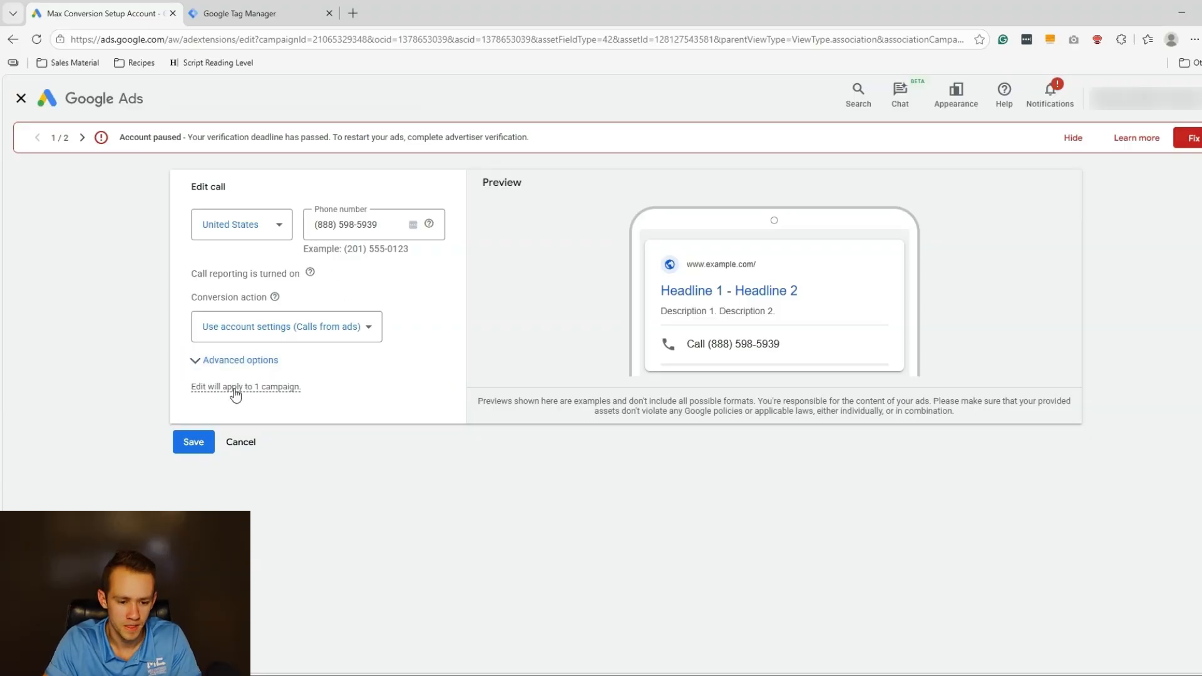
click(293, 329)
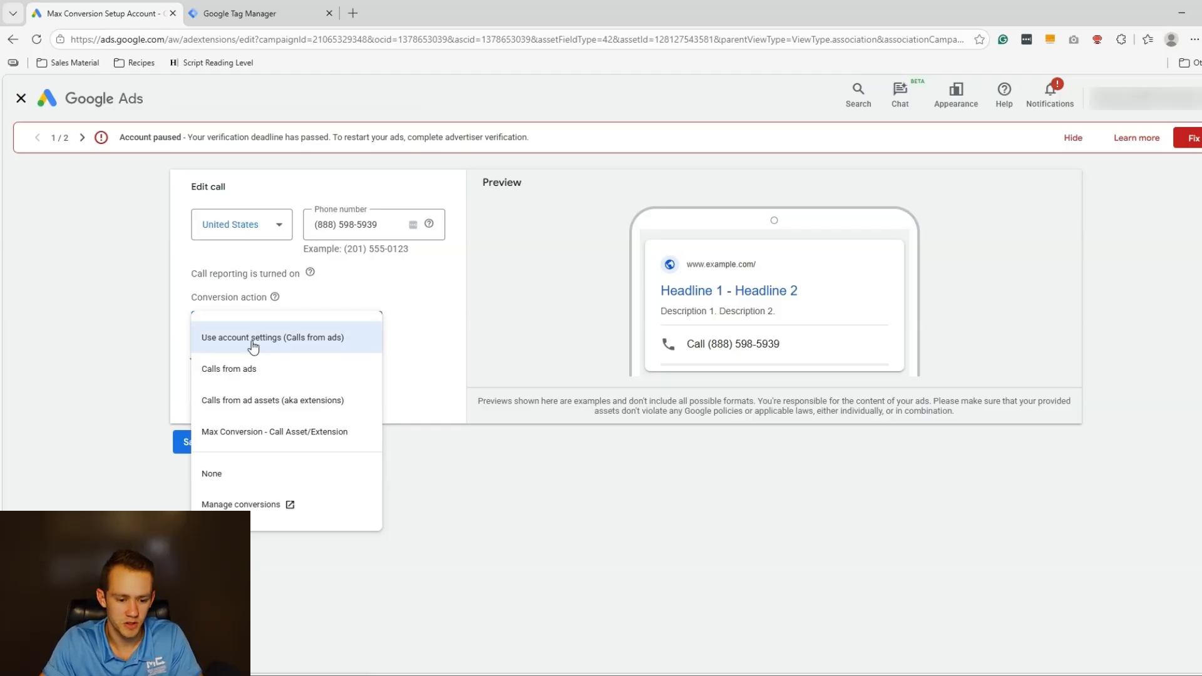
drag(258, 407, 333, 409)
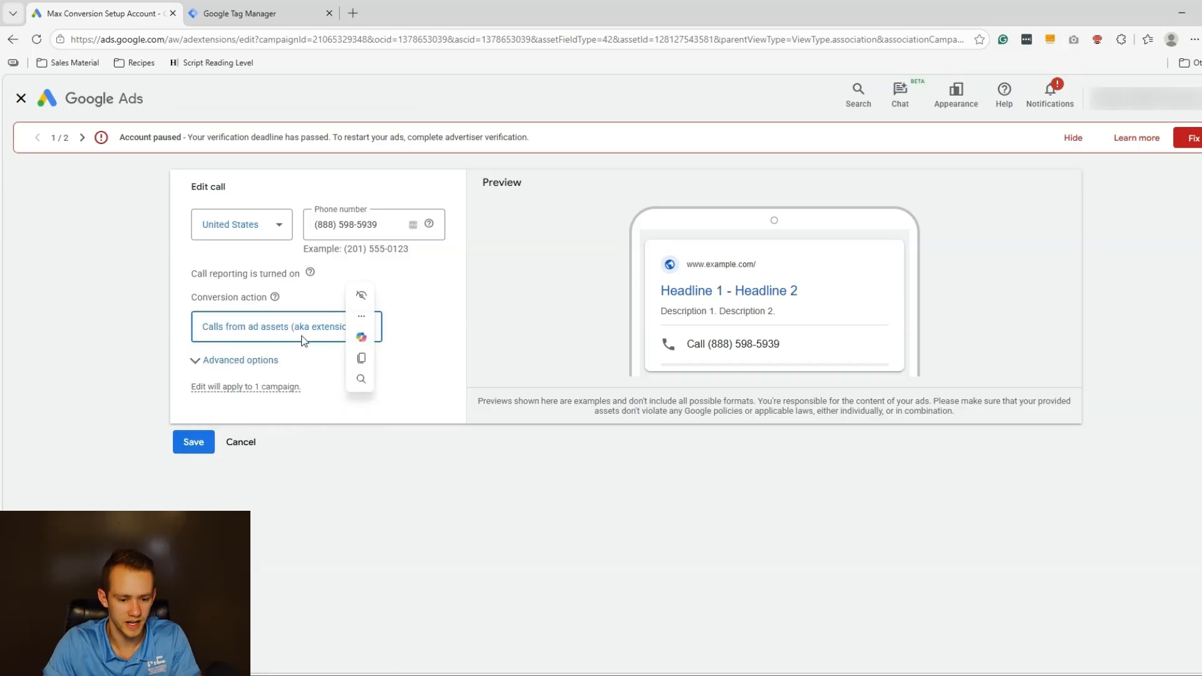
click(436, 323)
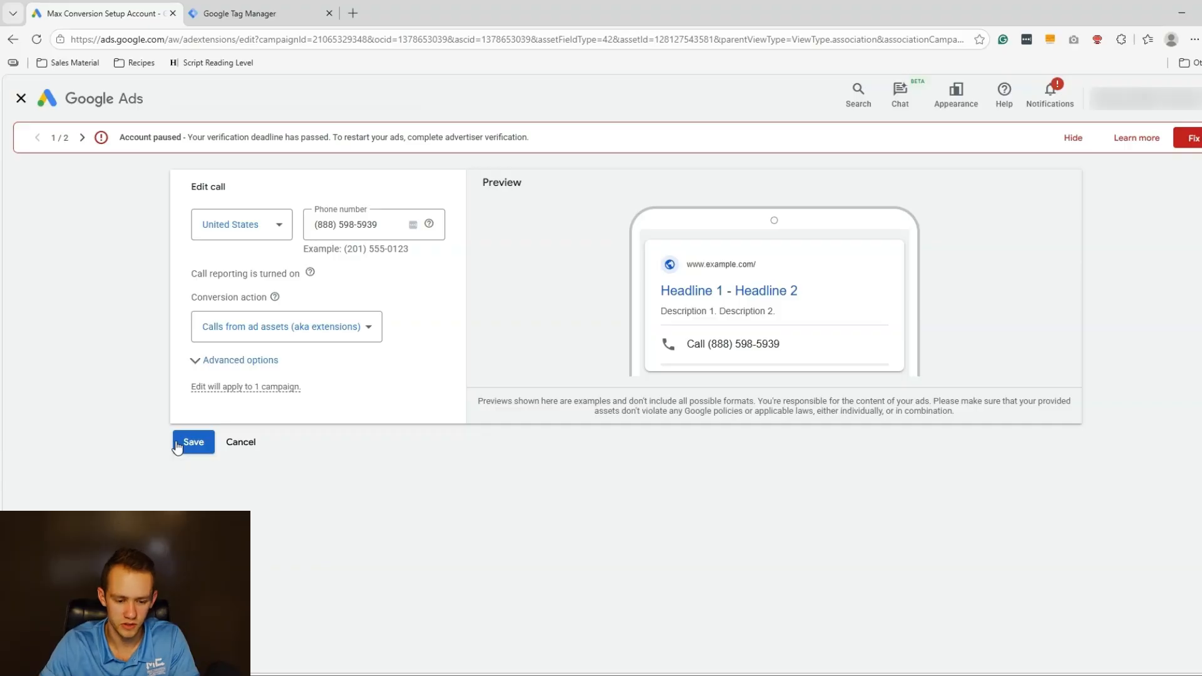
click(301, 328)
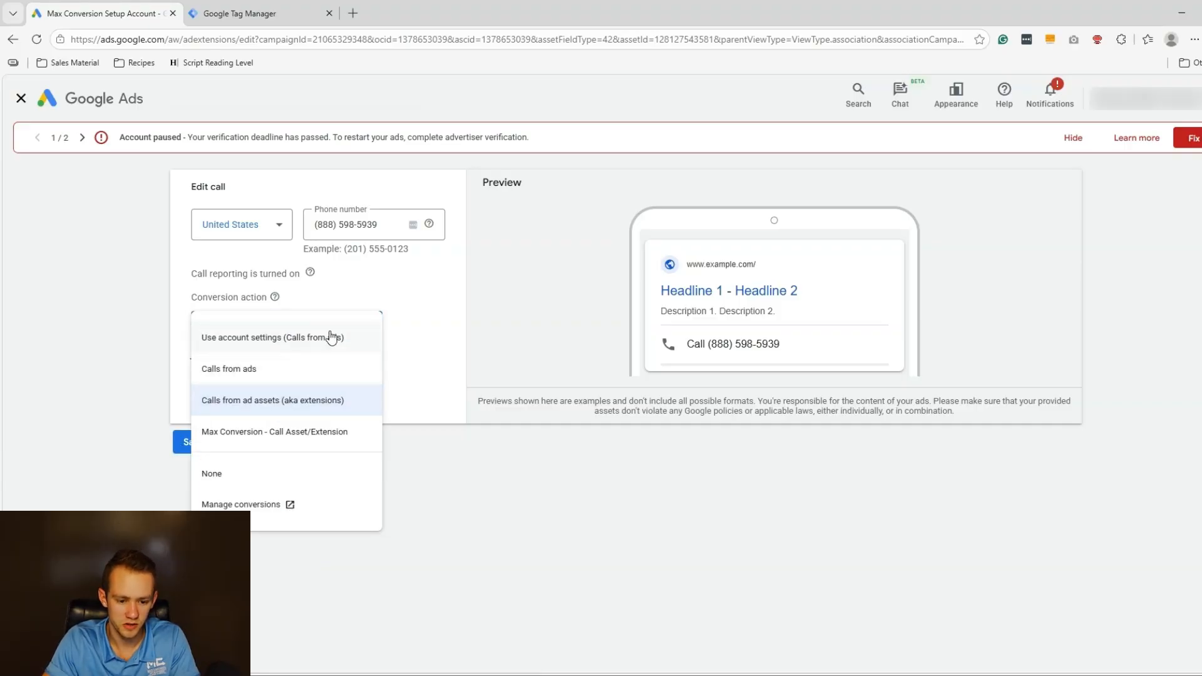
click(182, 442)
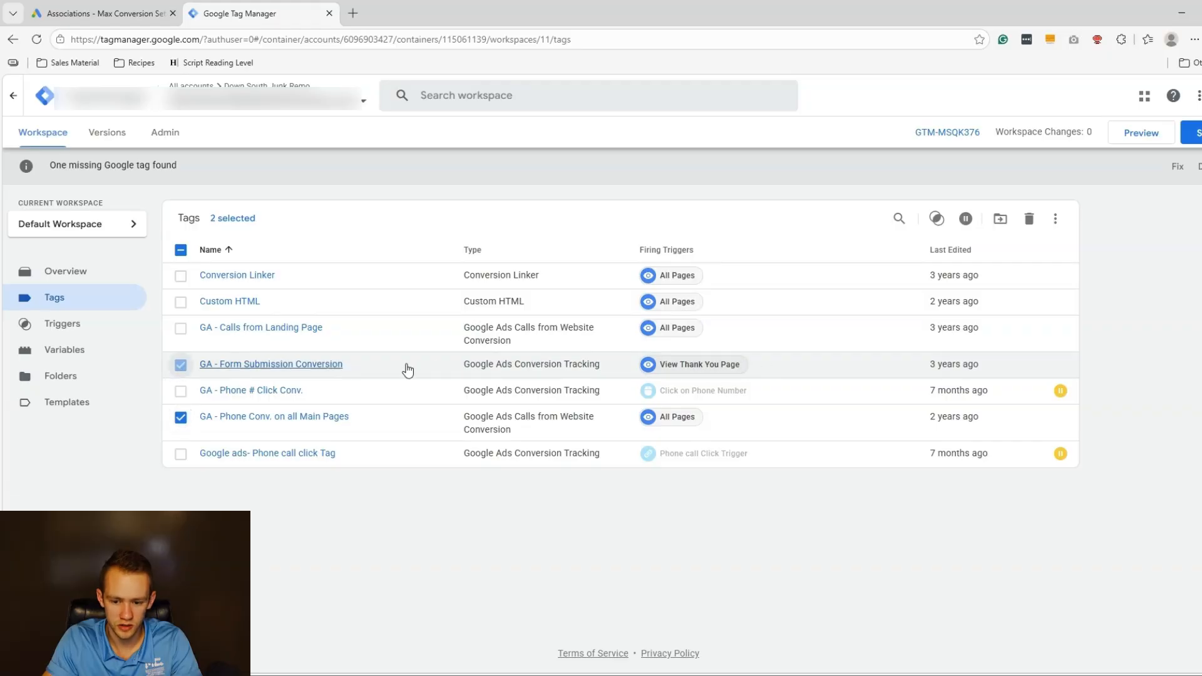
Uncheck the phone and form-submission conversion tags, then connect a preview session to downsouthjunkremoval.com's home page.
click(180, 417)
click(181, 365)
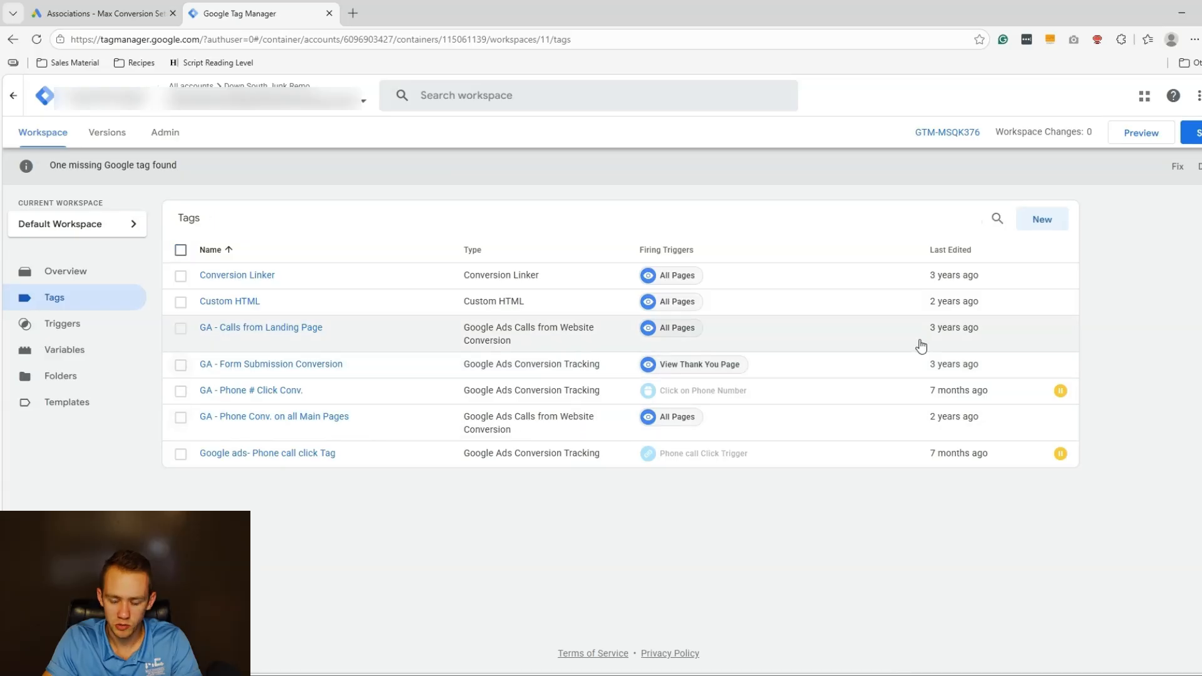
click(1128, 138)
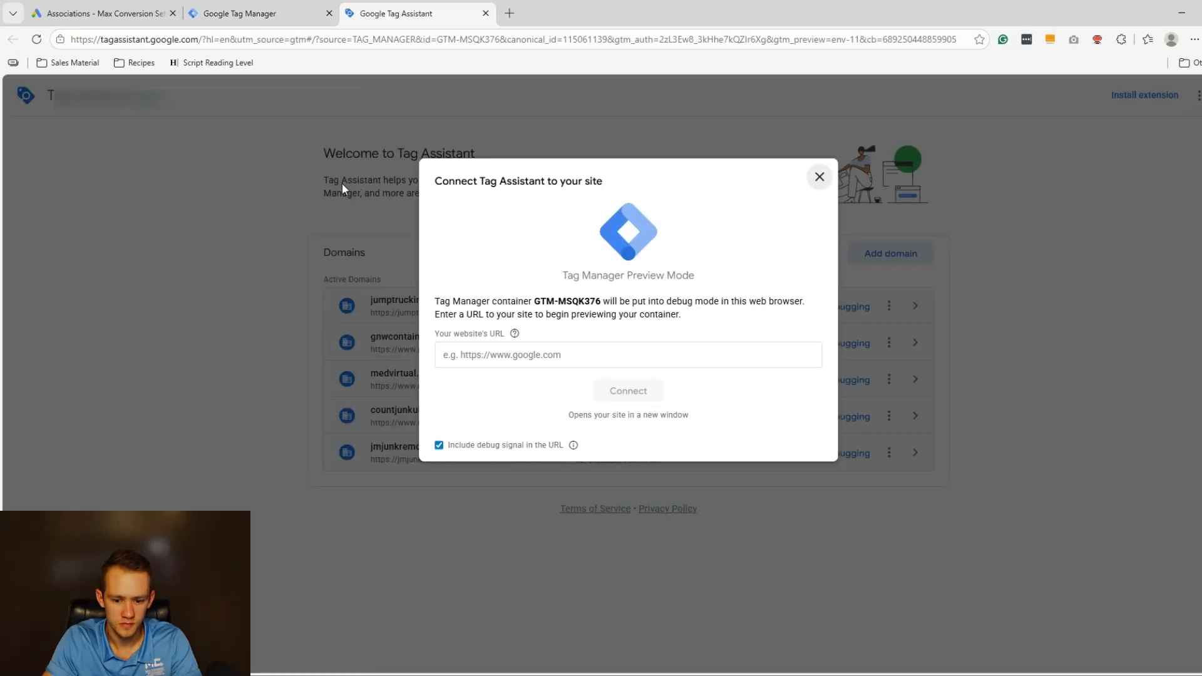
click(573, 365)
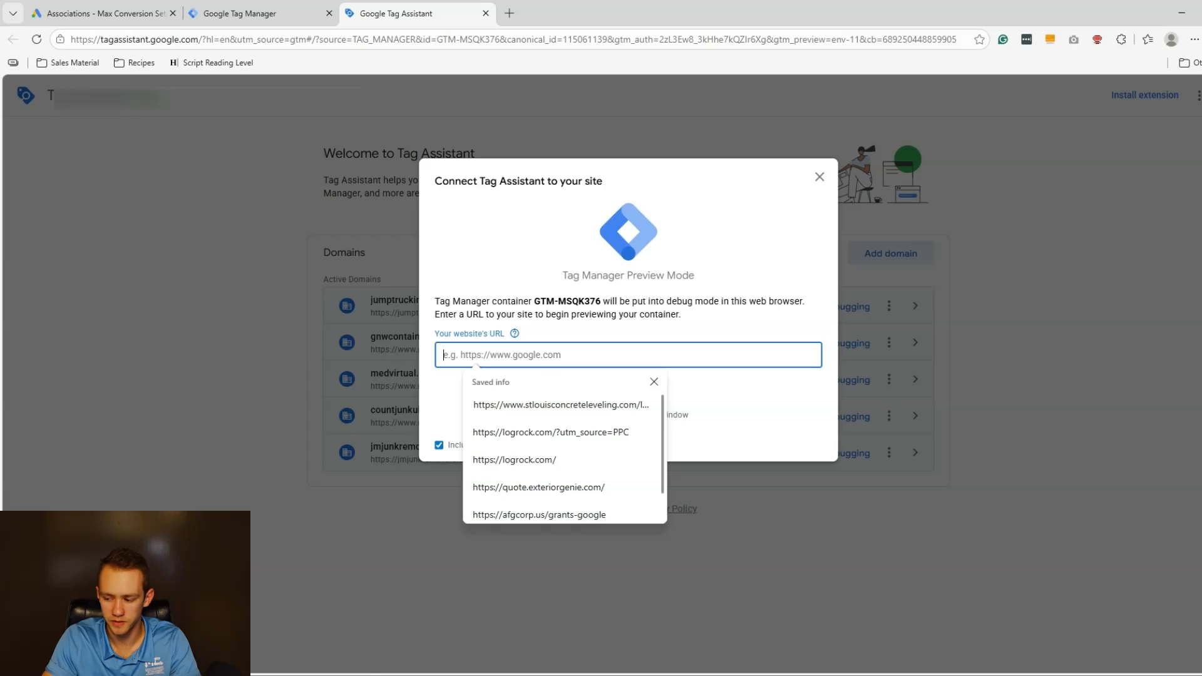
text(https://downsouthjunkremoval.com/)
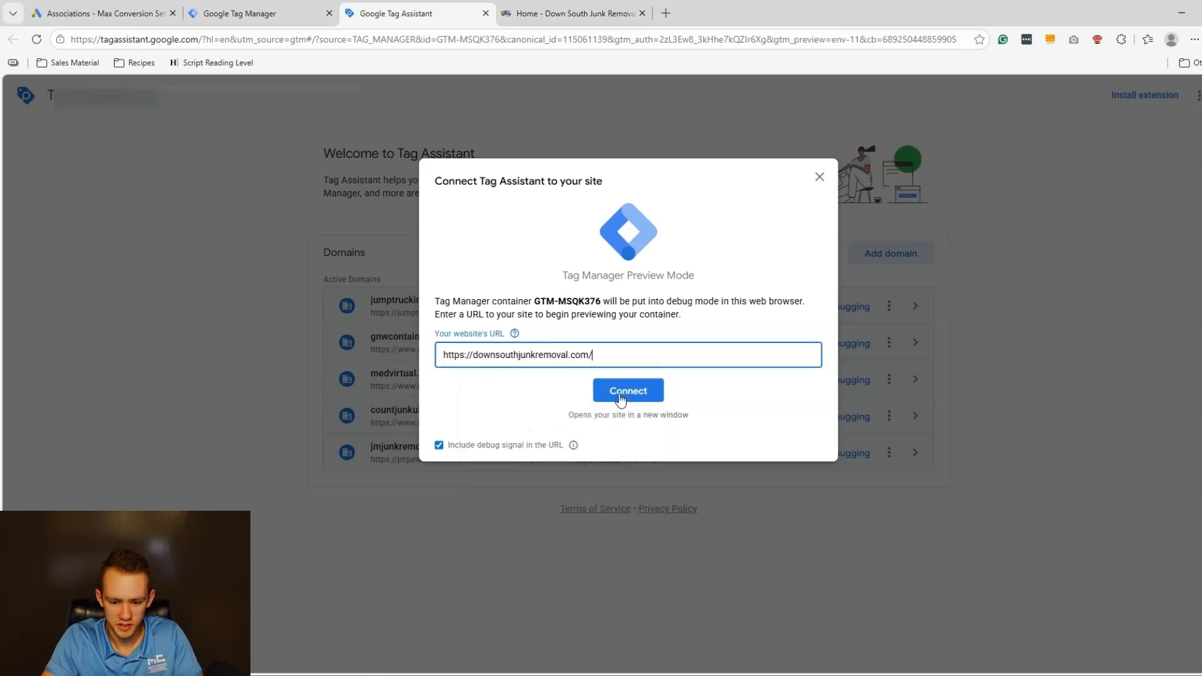
click(621, 396)
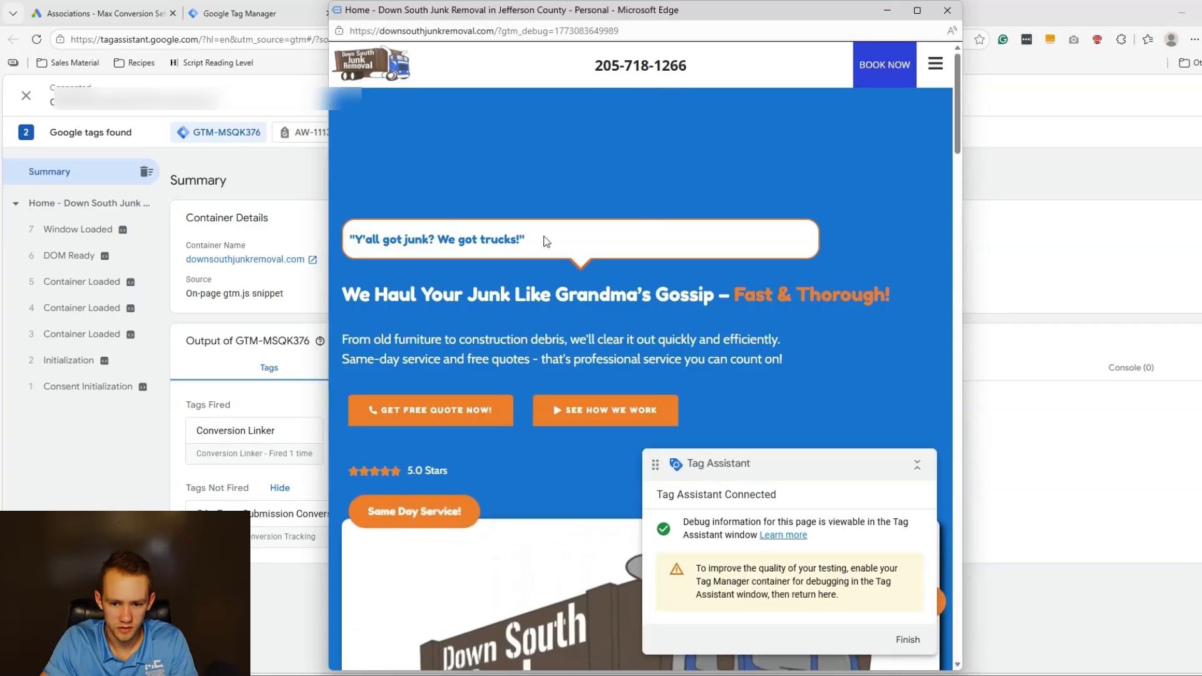
scroll(561, 326, down, 10)
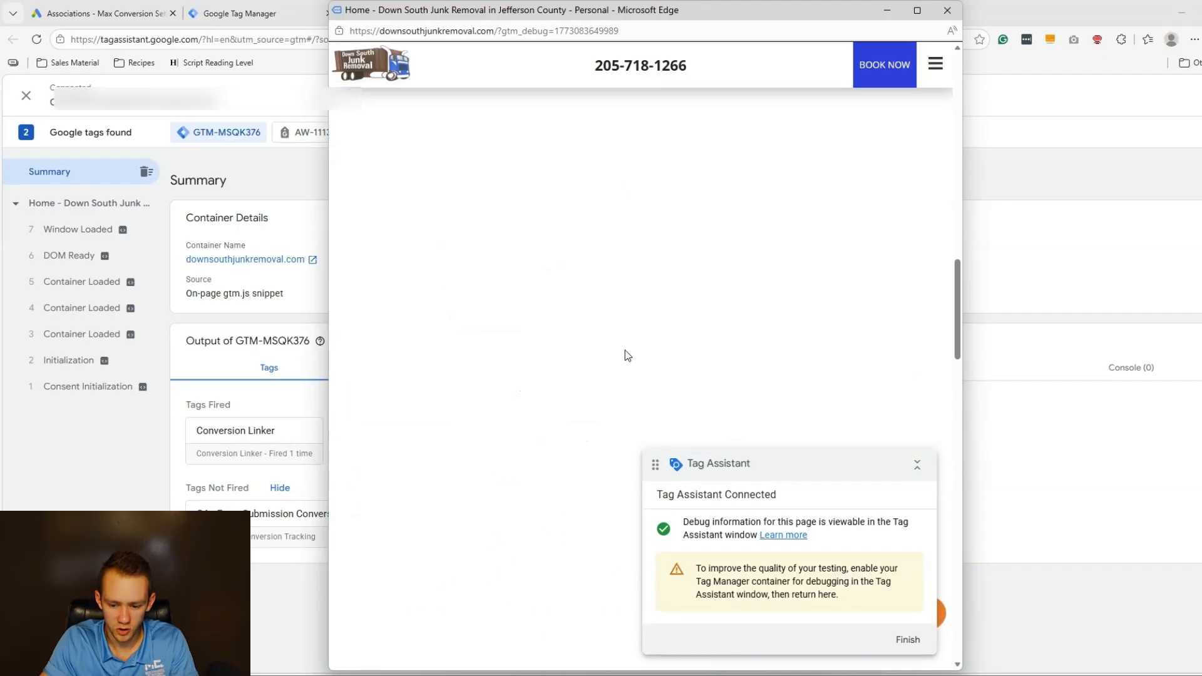
drag(695, 524, 729, 522)
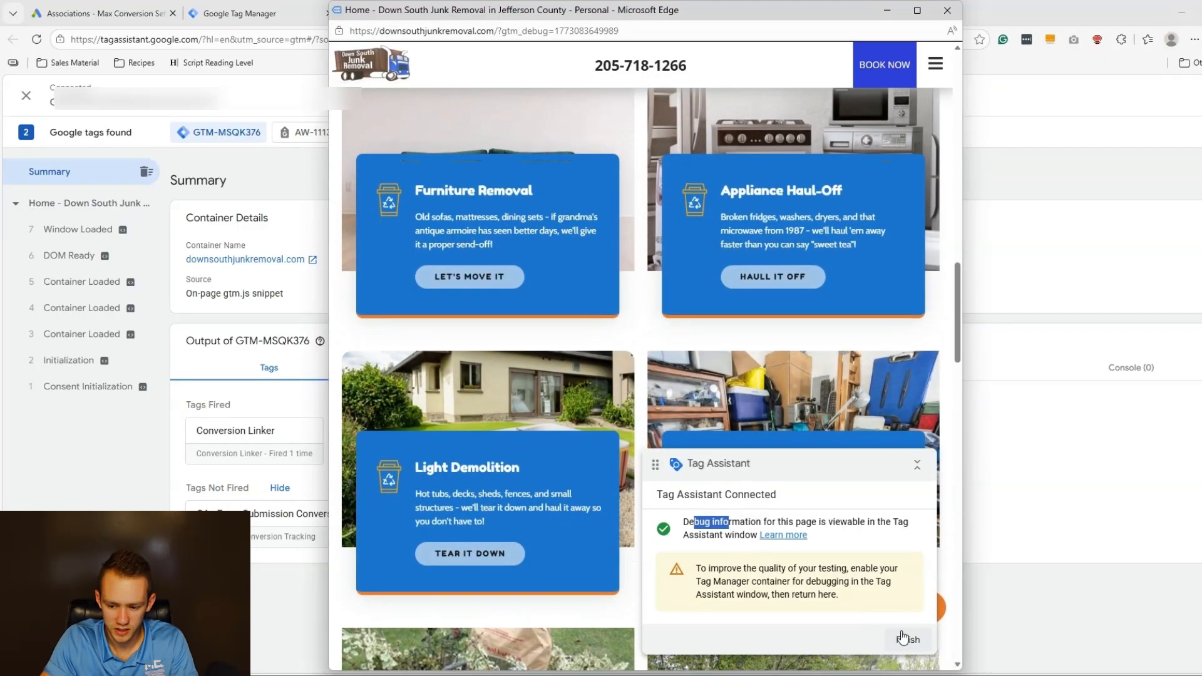
click(902, 638)
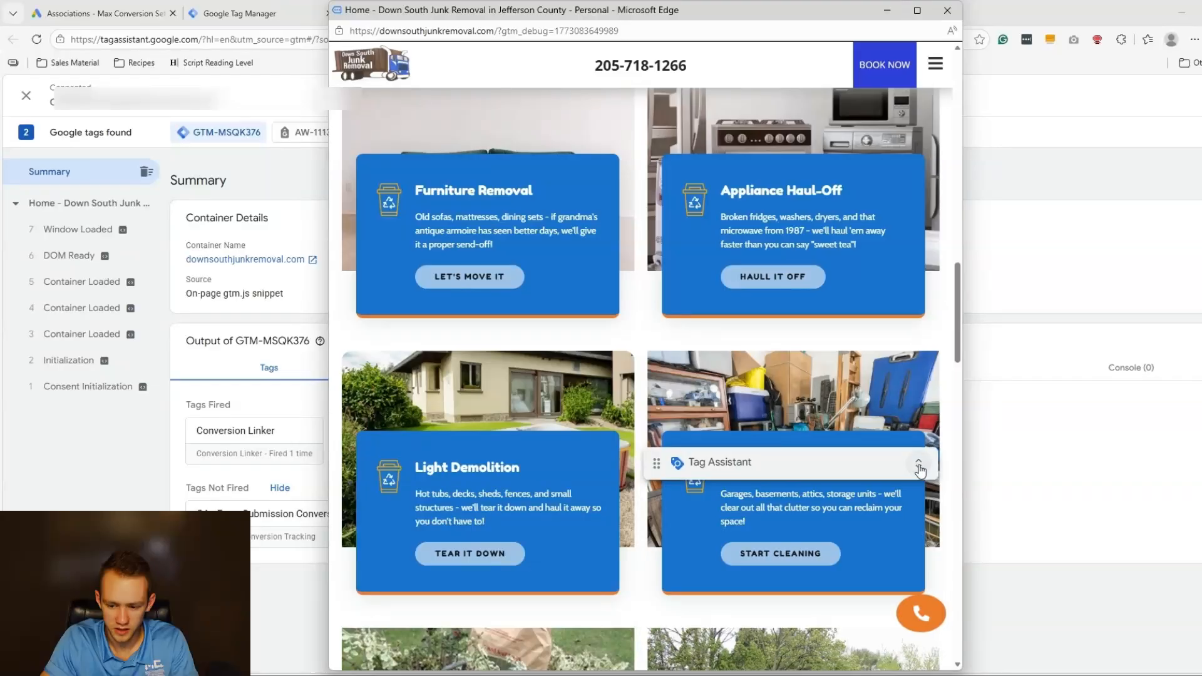
click(887, 12)
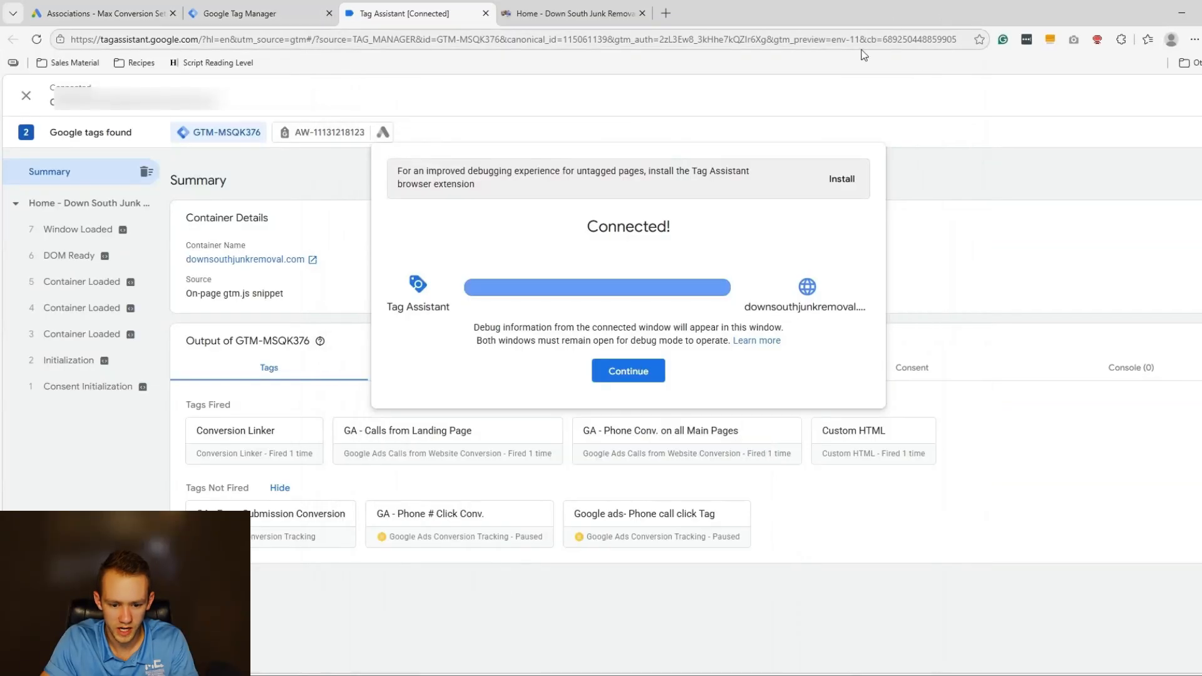
click(628, 379)
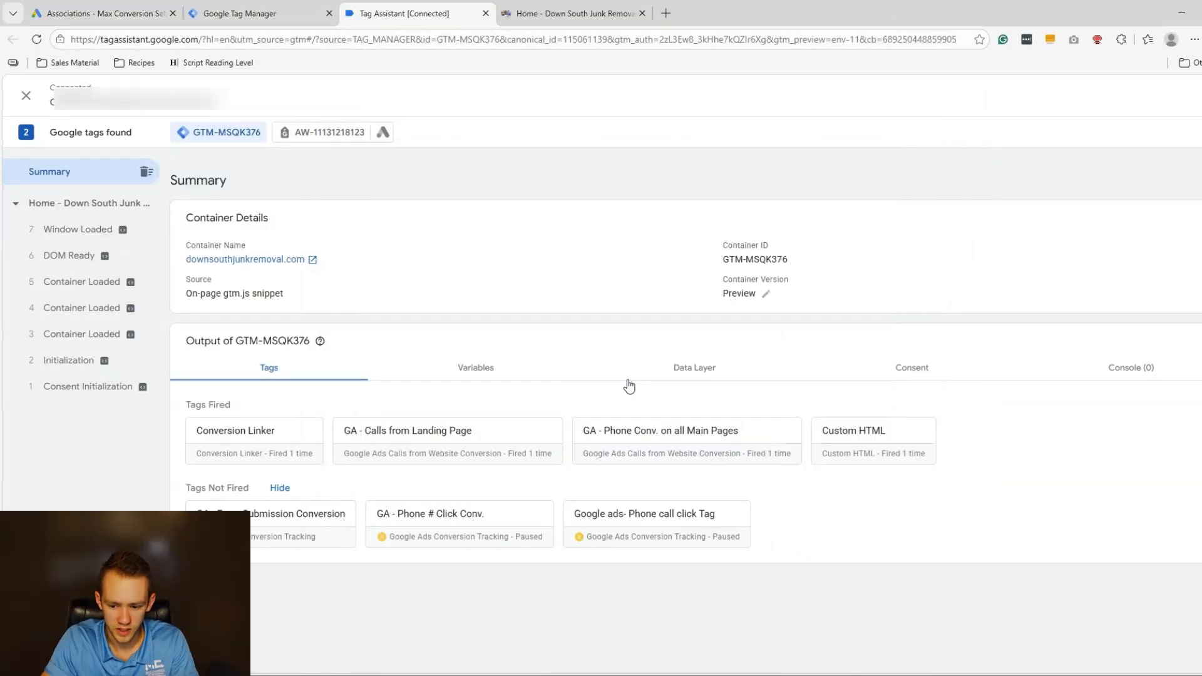
Back in Tag Manager, check the GA - Form Submission Conversion and GA - Phone Conv. tags.
click(200, 14)
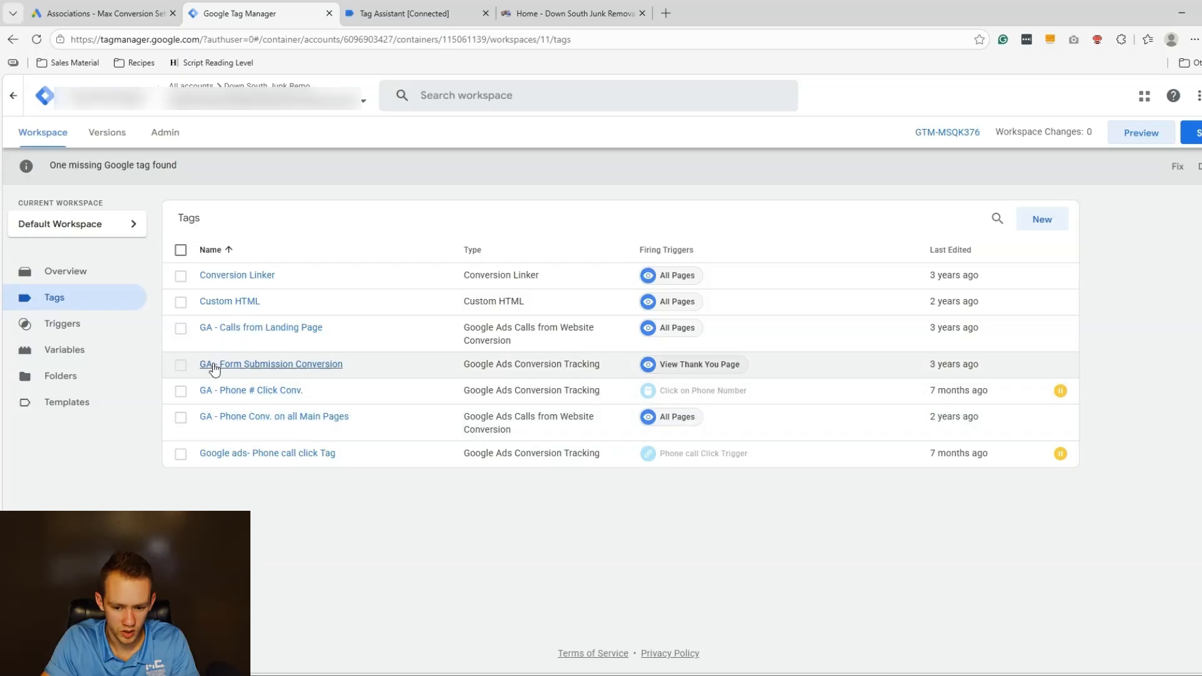
click(181, 366)
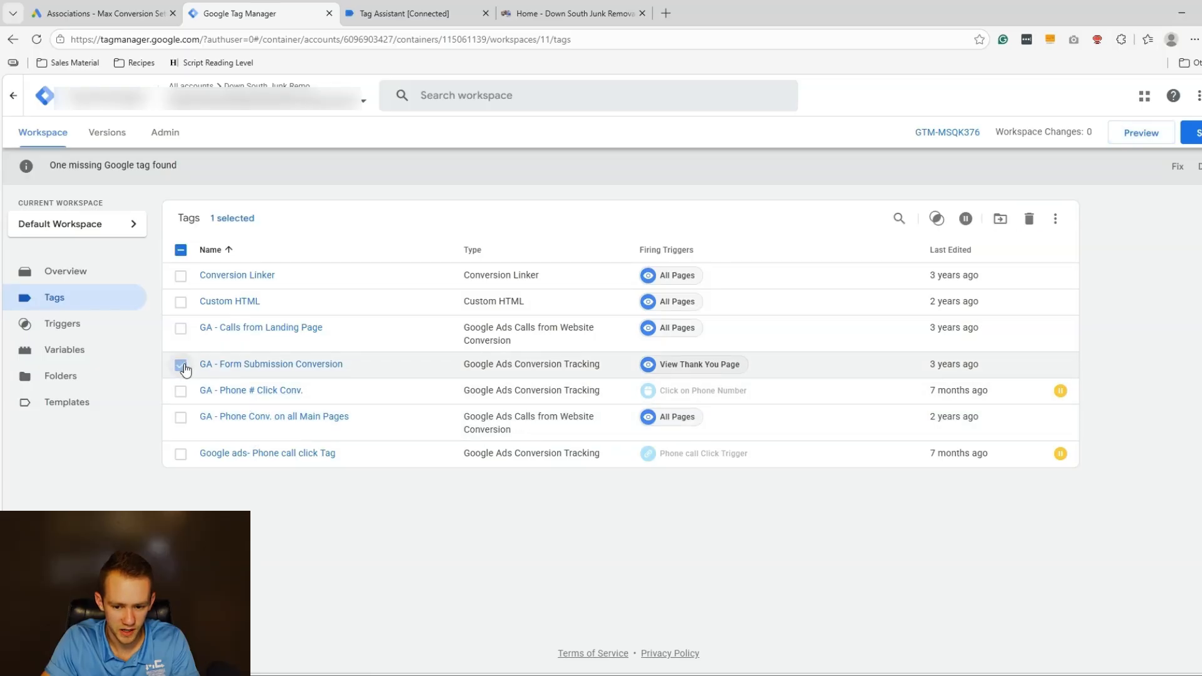
click(180, 418)
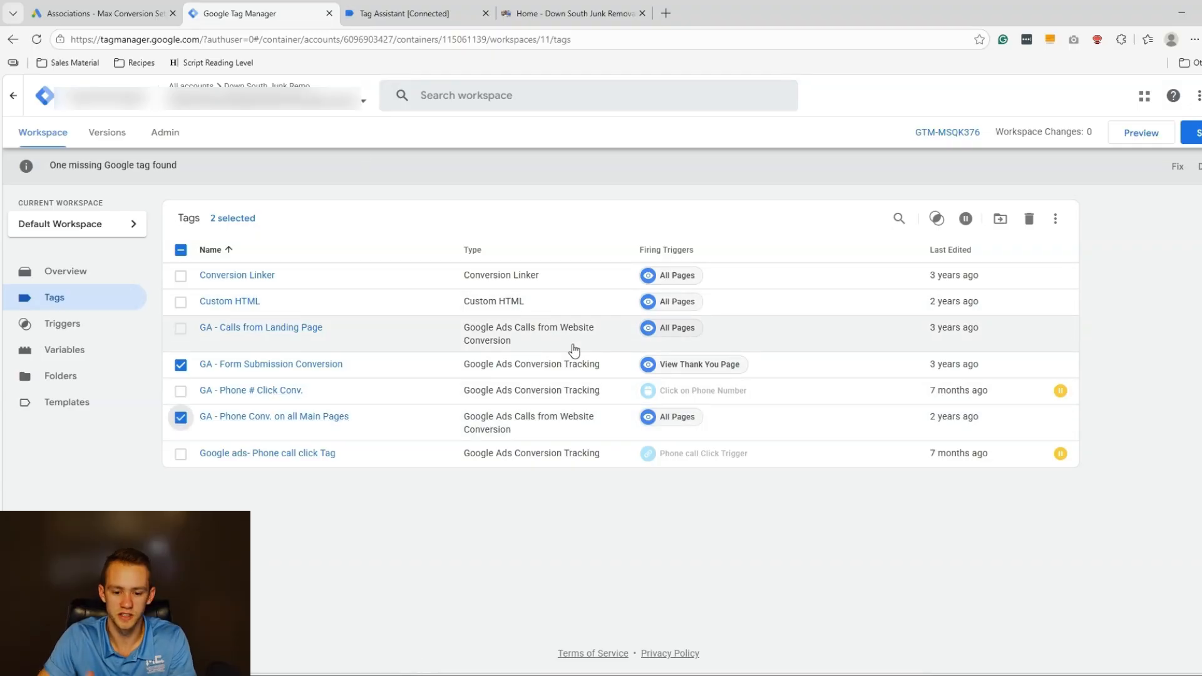
Close the home-page debug window and the Tag Assistant tab to end the session.
click(641, 14)
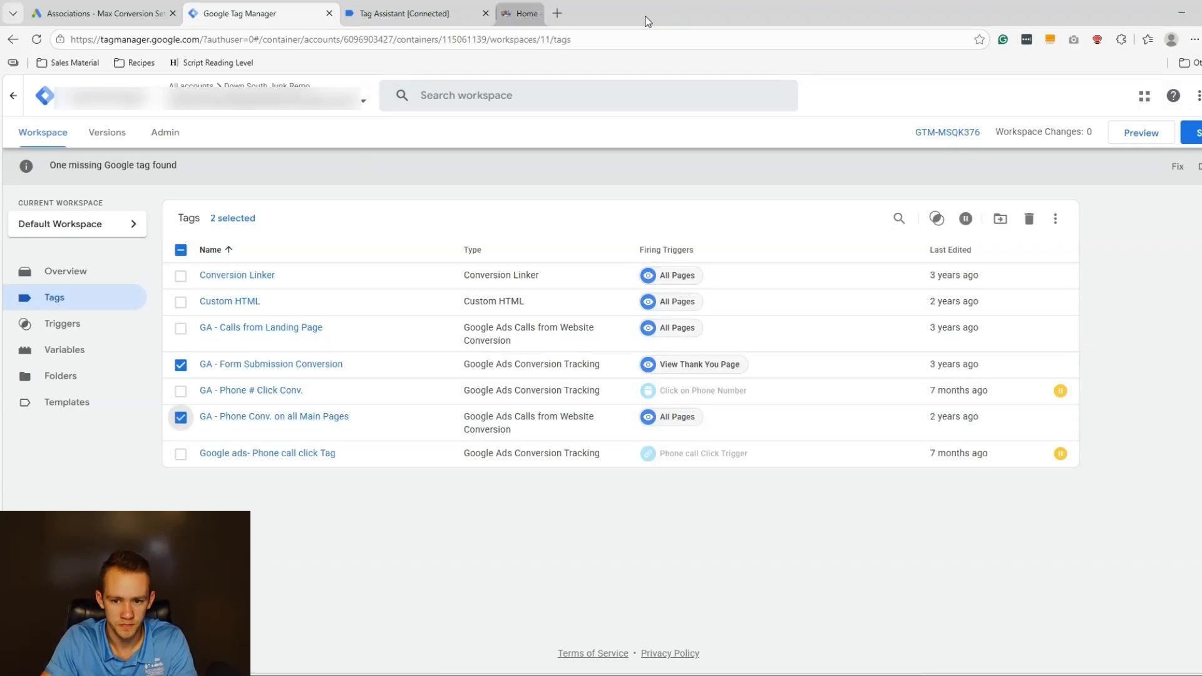
click(422, 24)
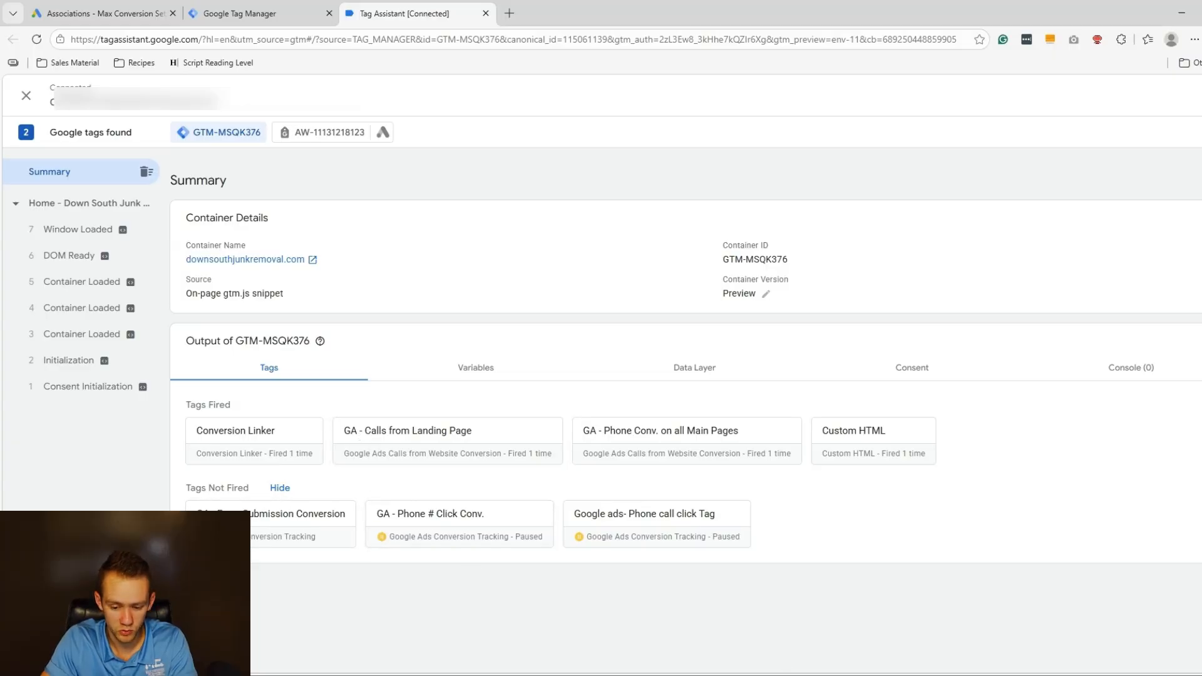
mouse_move(673, 667)
click(804, 630)
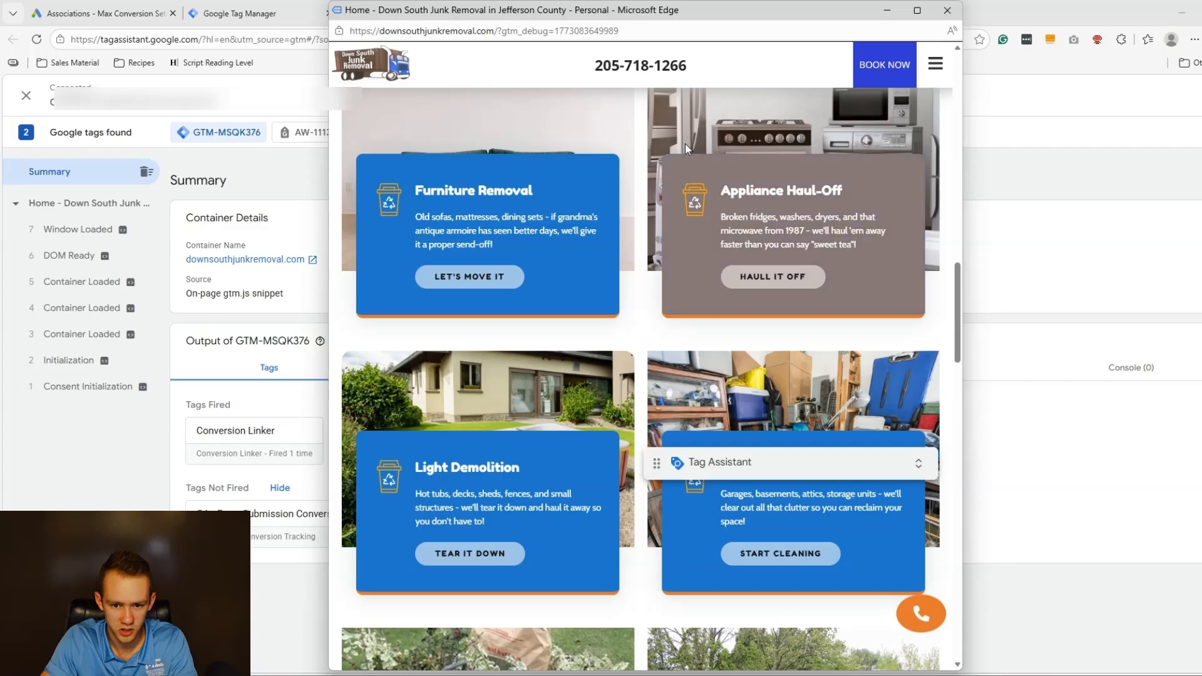
drag(679, 14, 901, 19)
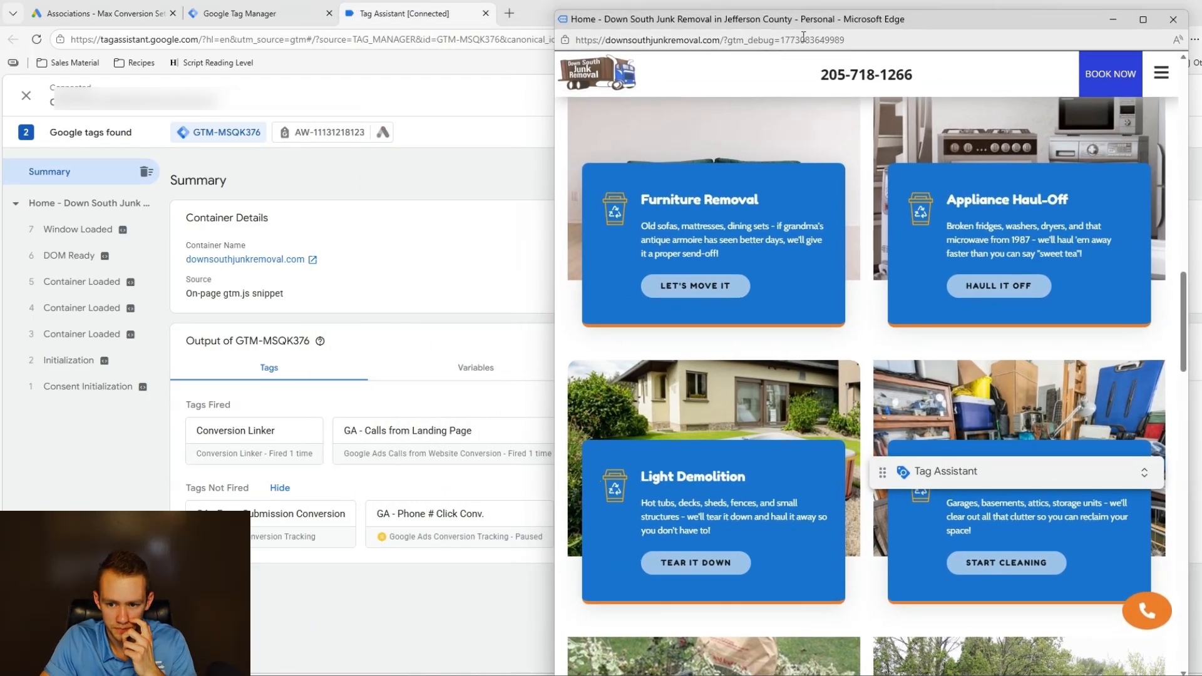
click(772, 42)
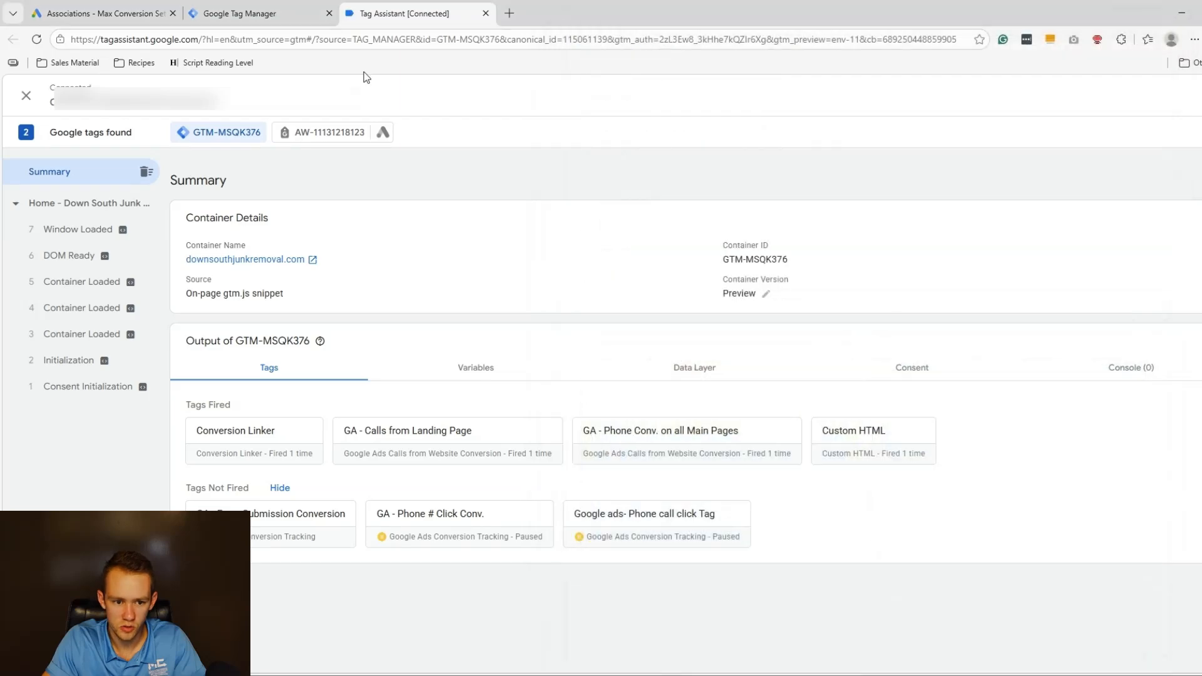
click(1173, 19)
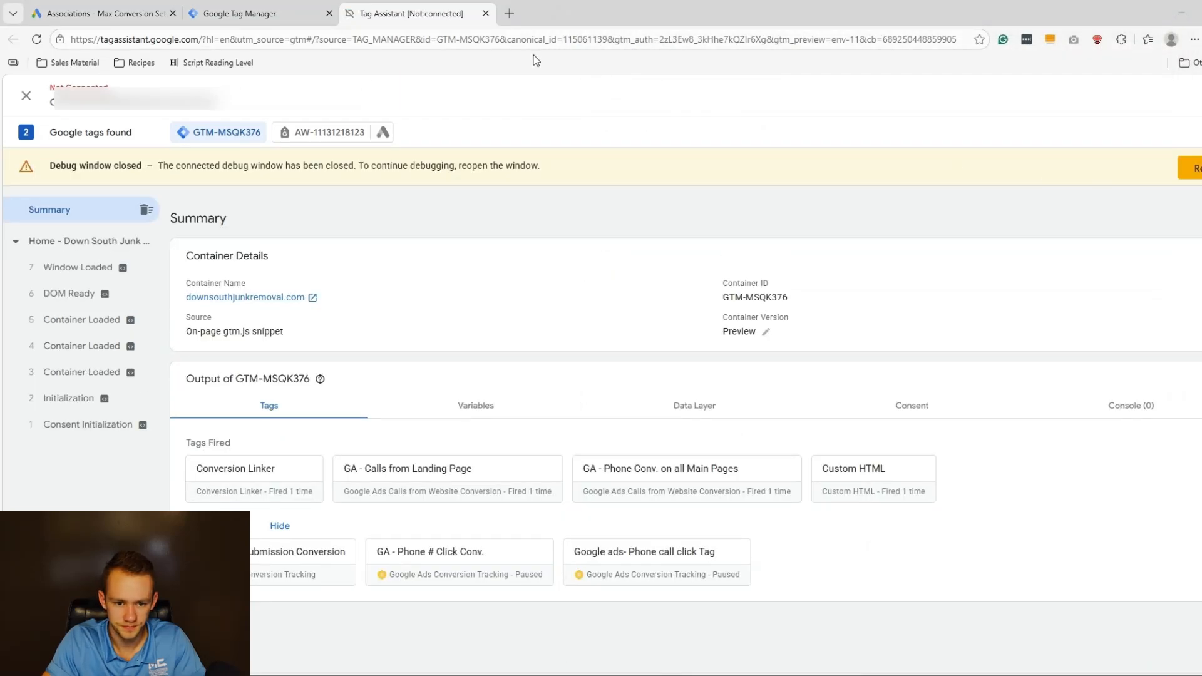
click(1184, 168)
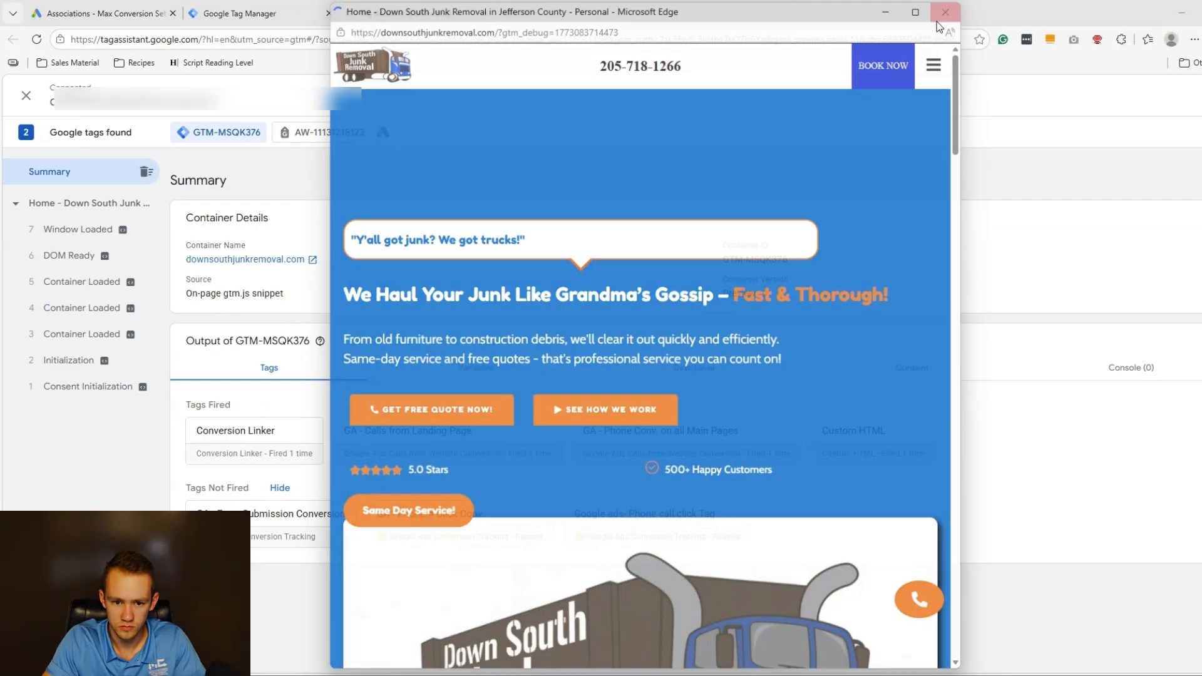
click(945, 13)
click(486, 13)
click(700, 132)
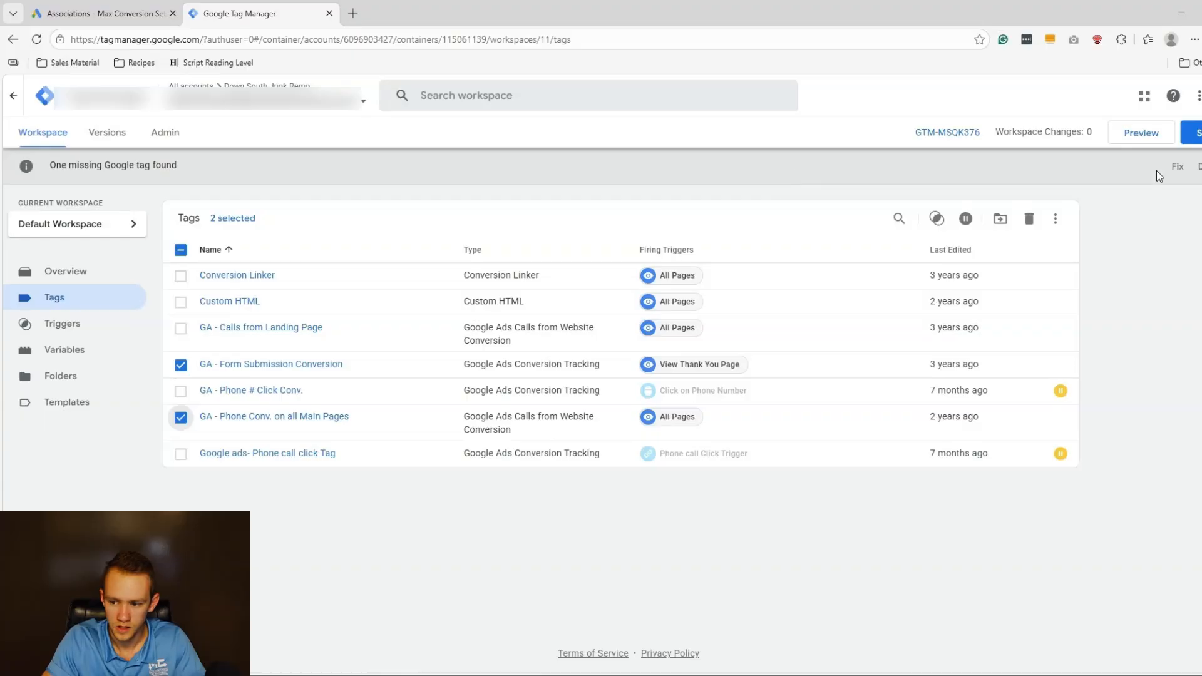
click(1145, 133)
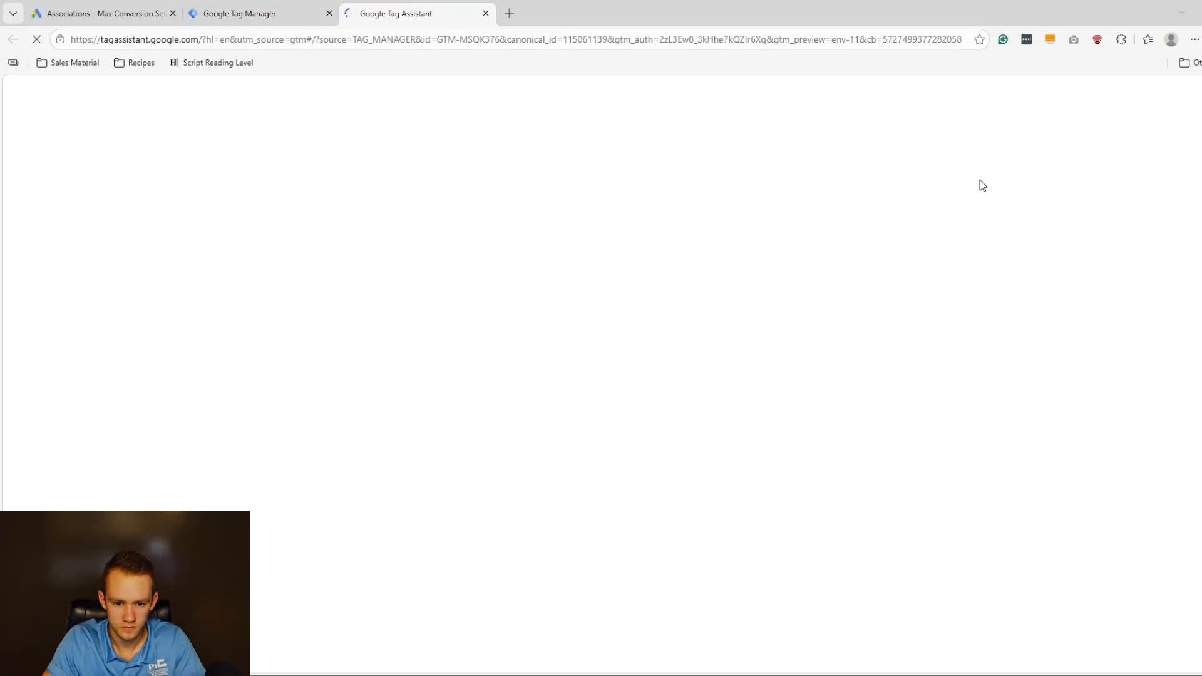
text(hank-you)
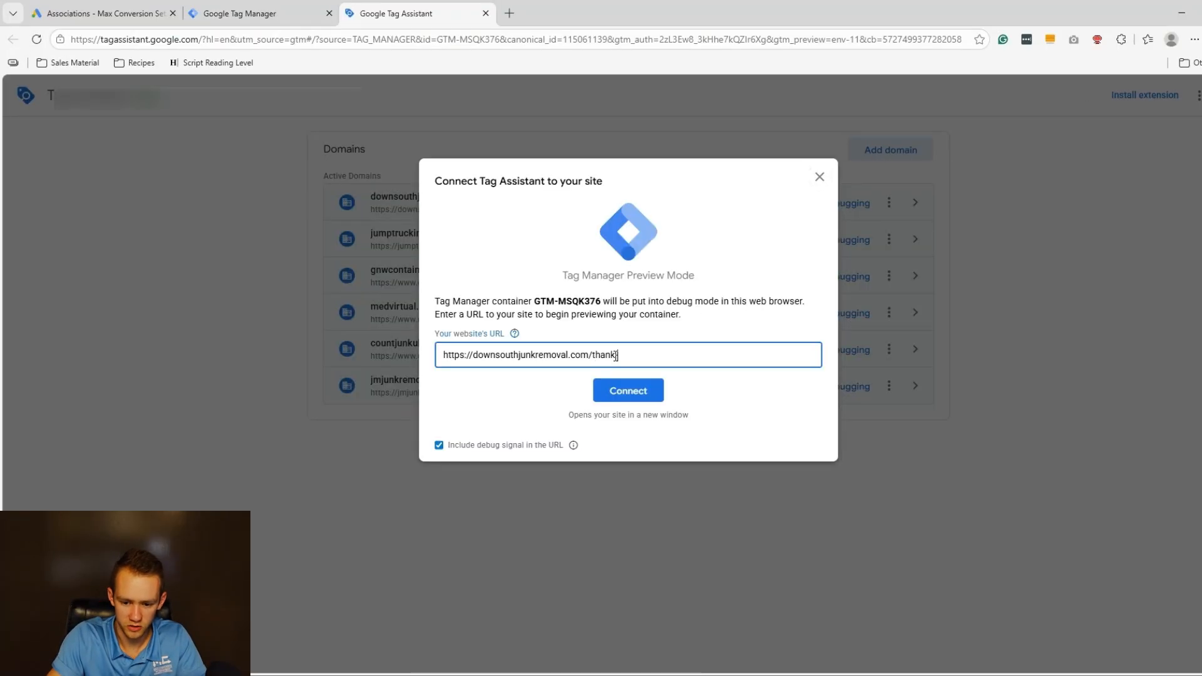
key(Return)
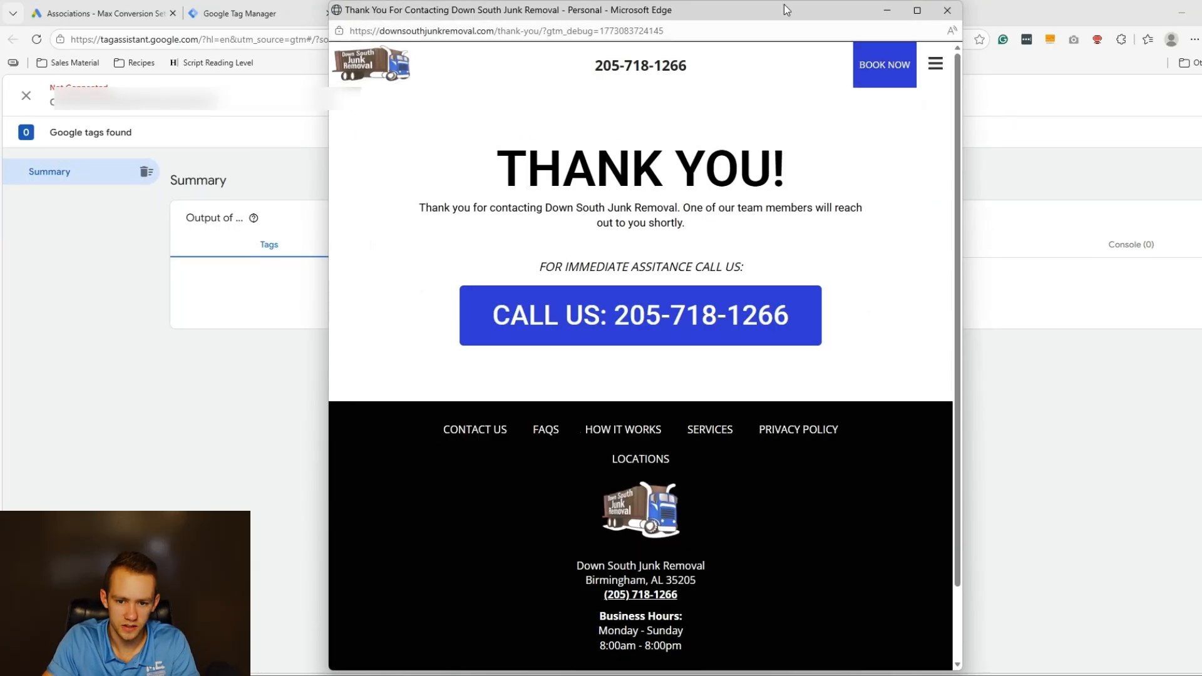
click(887, 10)
click(644, 374)
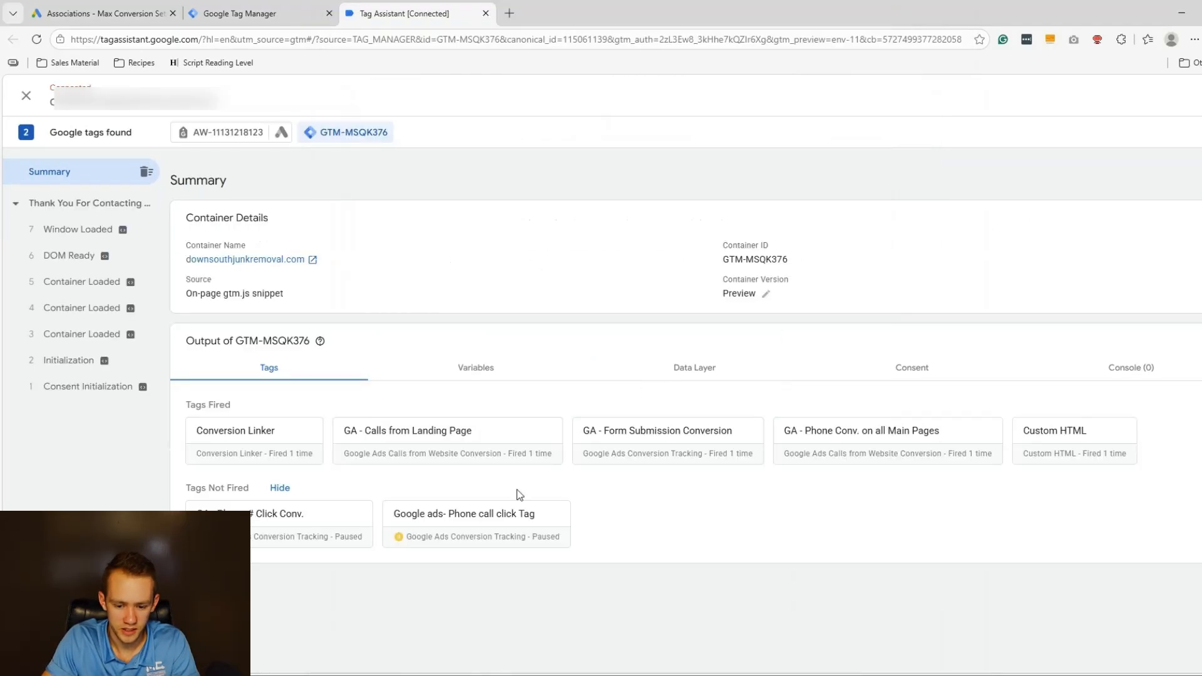